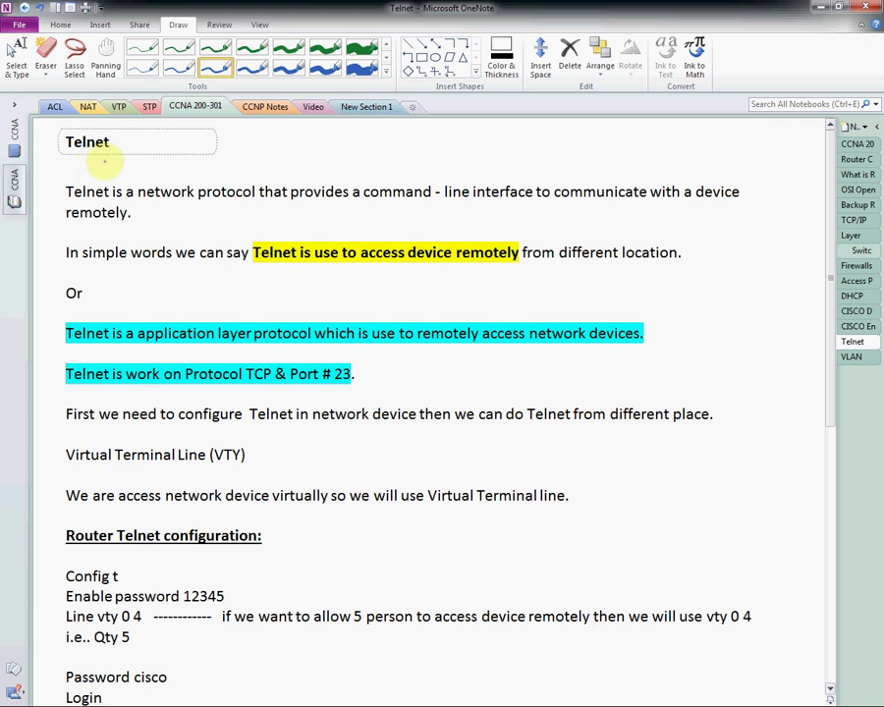
Step: Ink a mark by the Telnet title, underline 'network', and sketch a remote-access diagram beside the text
click(123, 149)
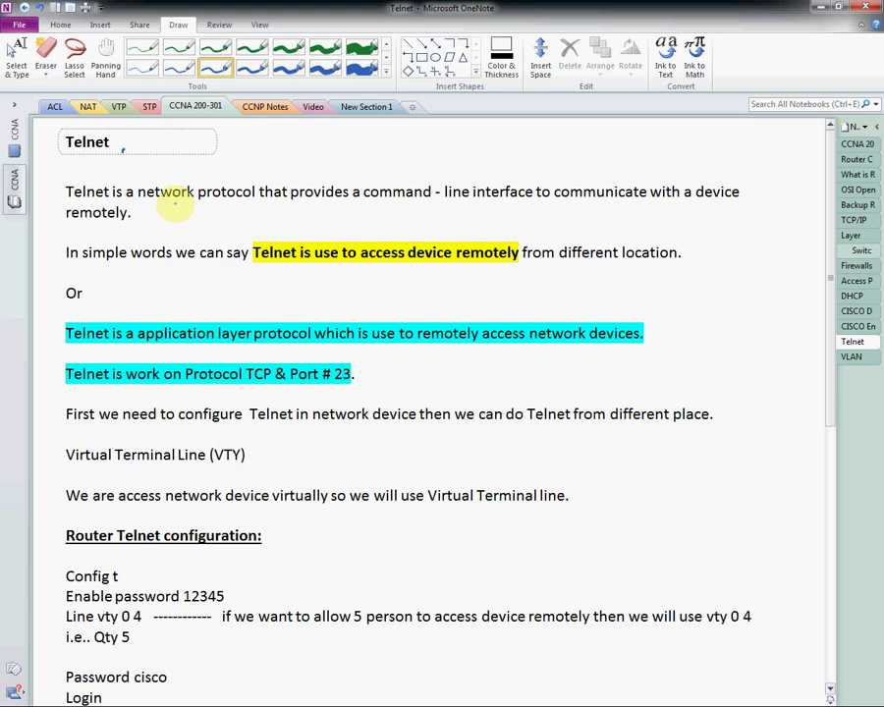
drag(144, 222, 190, 188)
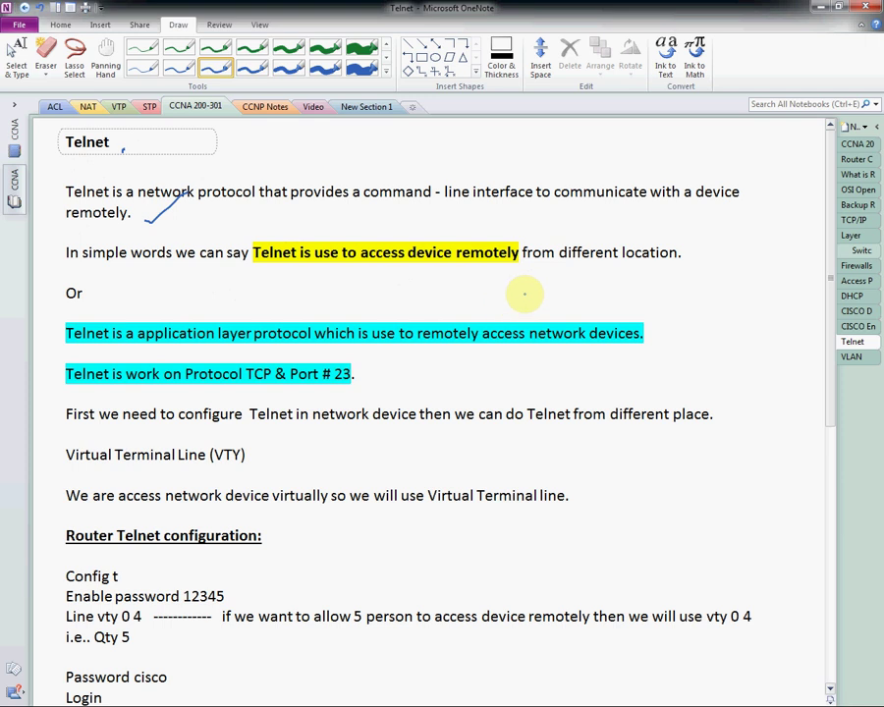
mouse_move(695, 282)
mouse_down()
mouse_move(747, 289)
mouse_move(739, 257)
mouse_move(774, 240)
mouse_move(773, 226)
mouse_move(803, 224)
mouse_move(766, 225)
mouse_move(781, 239)
mouse_move(772, 239)
mouse_move(786, 265)
mouse_move(824, 268)
mouse_move(768, 288)
mouse_up()
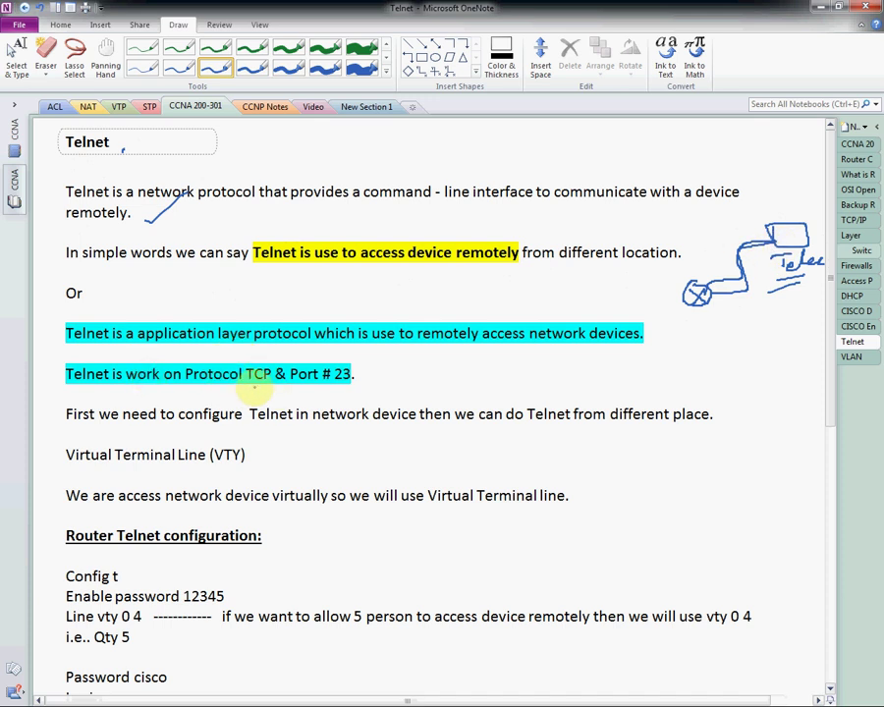
Step: Underline TCP and # 23, tick # 23, and underline both Virtual Terminal Line mentions
drag(250, 390, 268, 387)
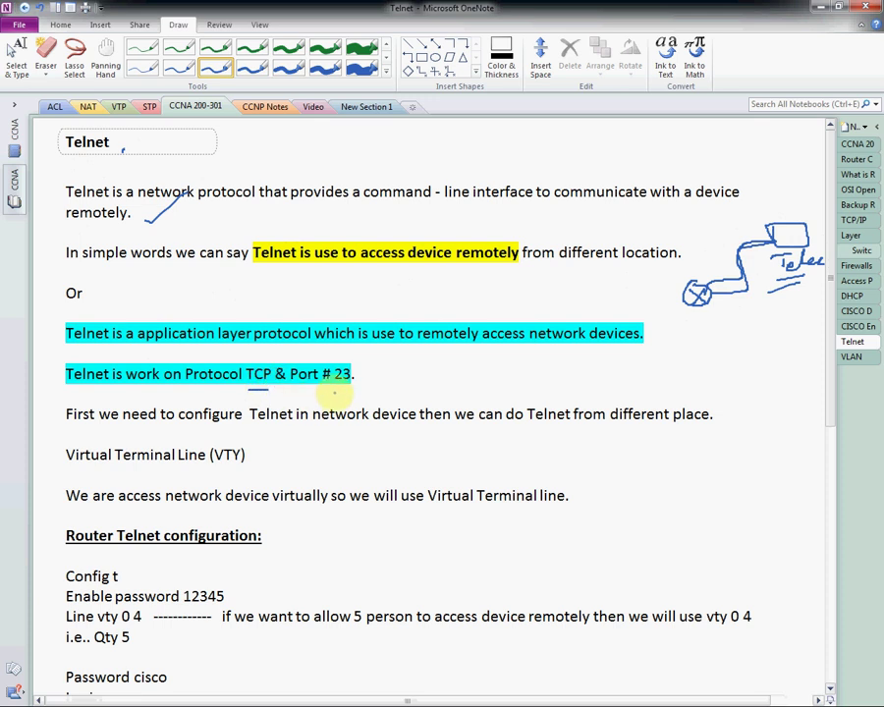
drag(331, 387, 363, 391)
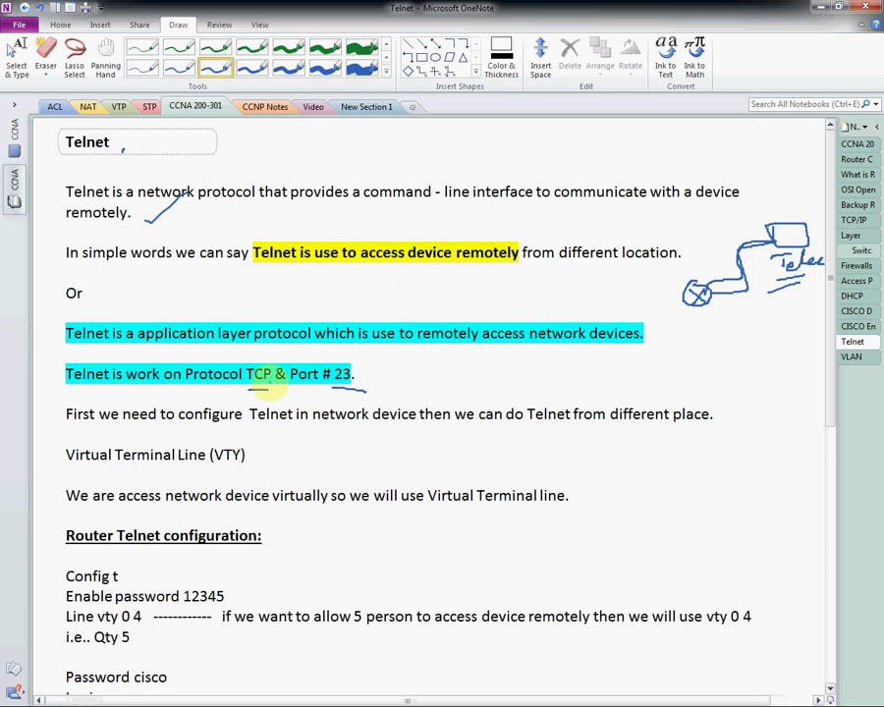
drag(358, 379, 374, 373)
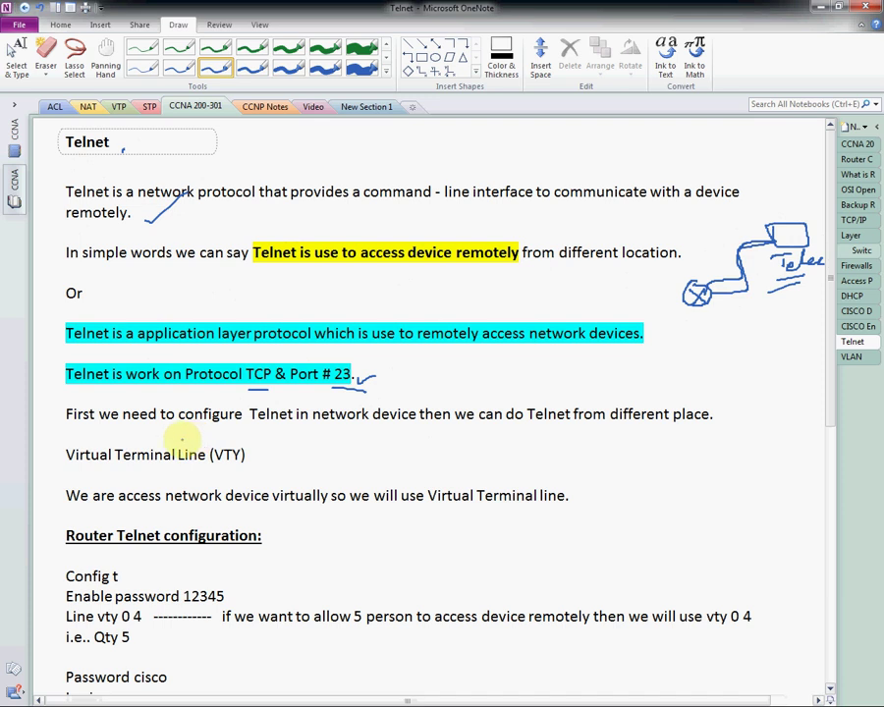
drag(75, 471, 255, 474)
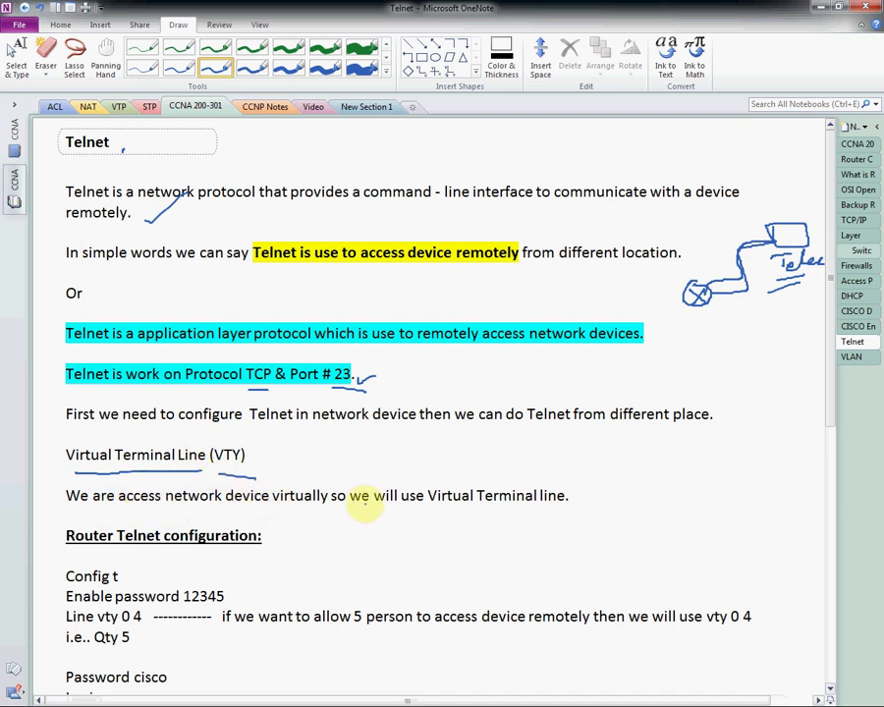
drag(432, 513, 575, 506)
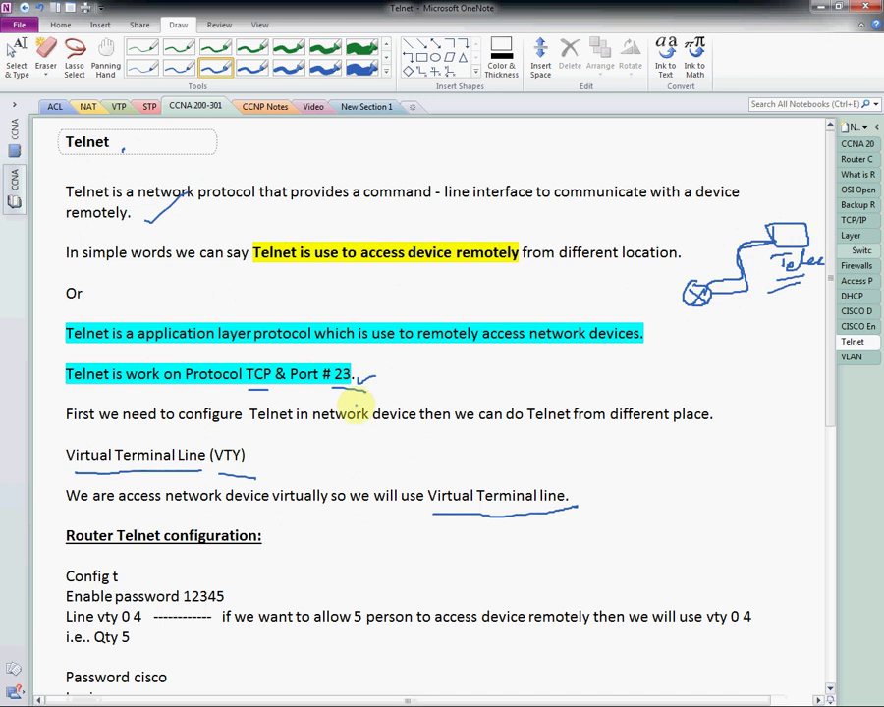
scroll(366, 421, down, 3)
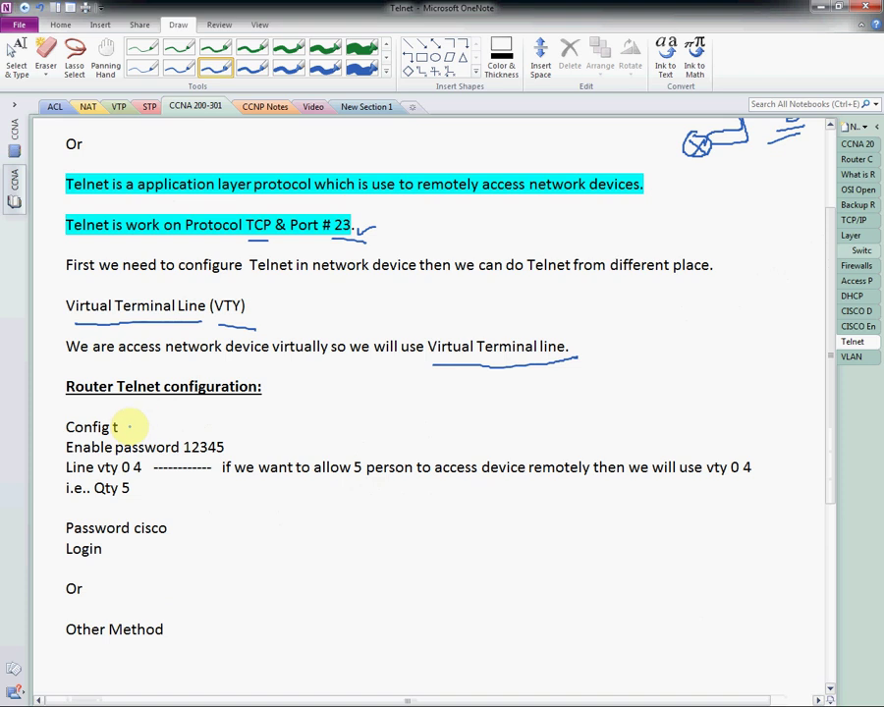
Step: Tick the Config t step and underline the enable password value, 0 4 and Qty 5
drag(126, 432, 153, 423)
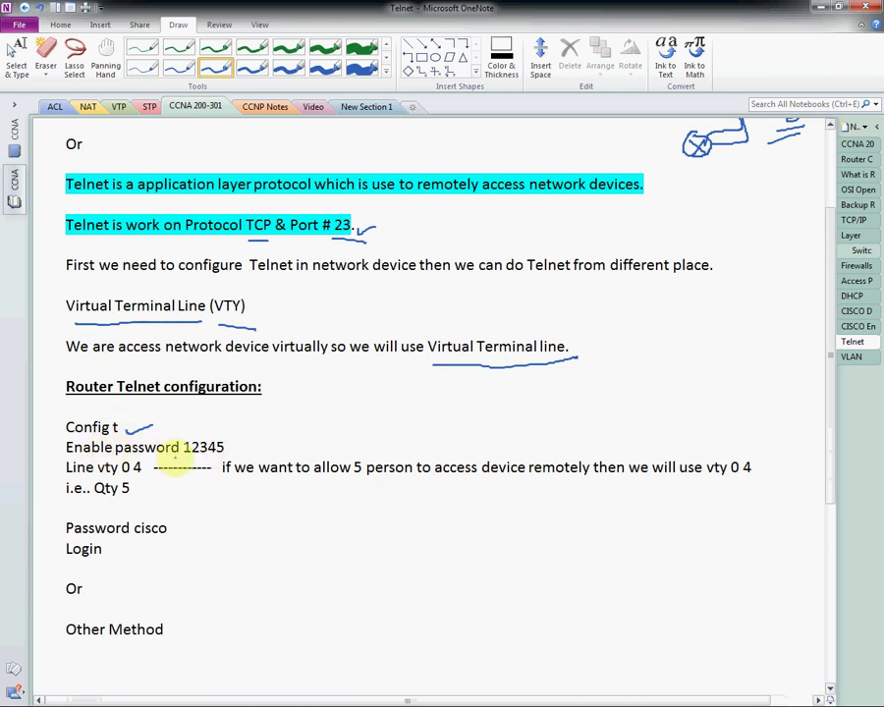
drag(186, 454, 228, 452)
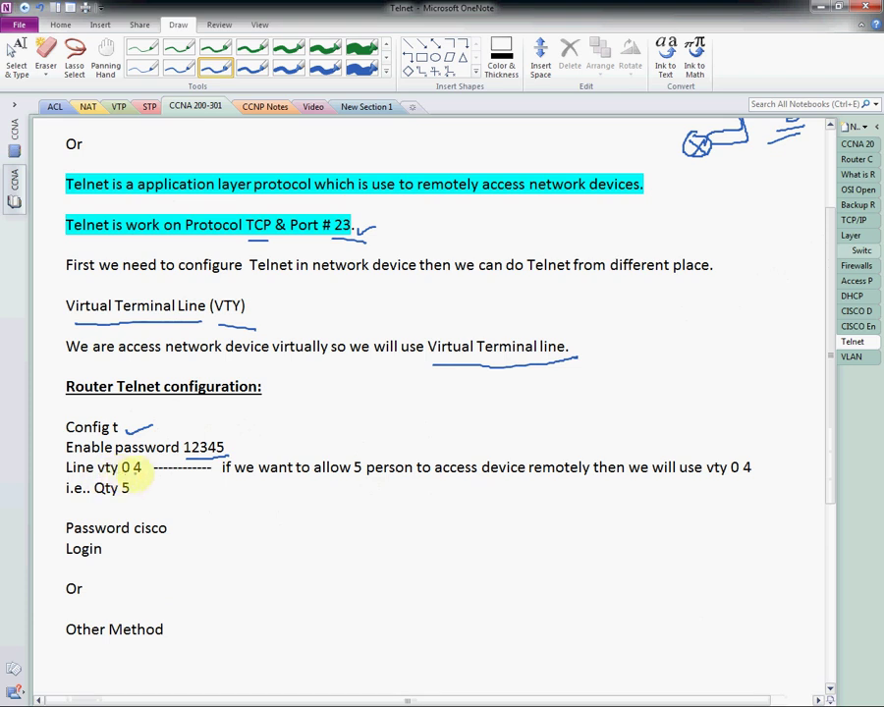
drag(124, 479, 143, 479)
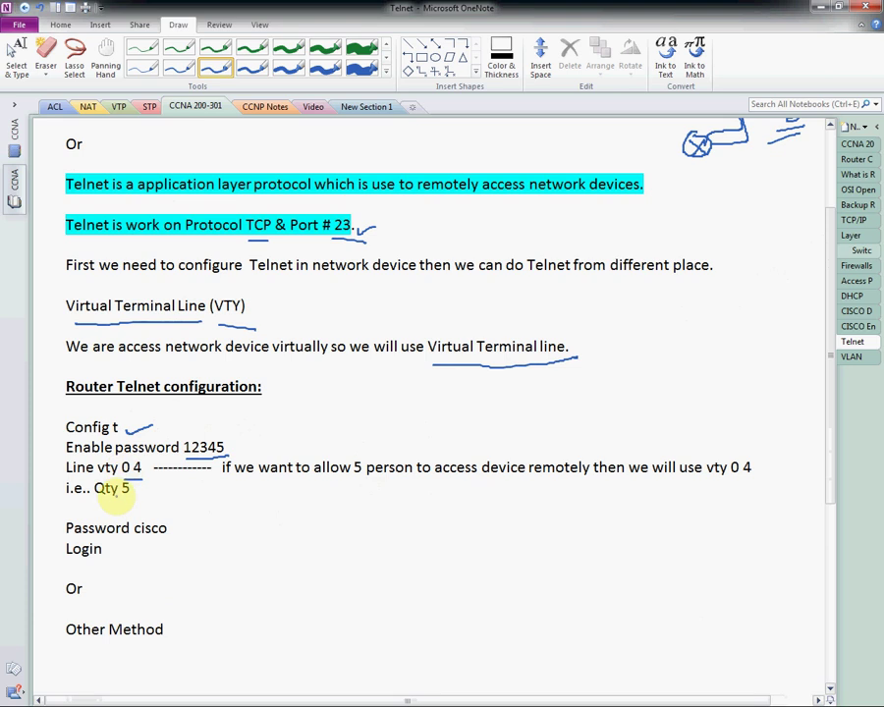
drag(94, 497, 131, 496)
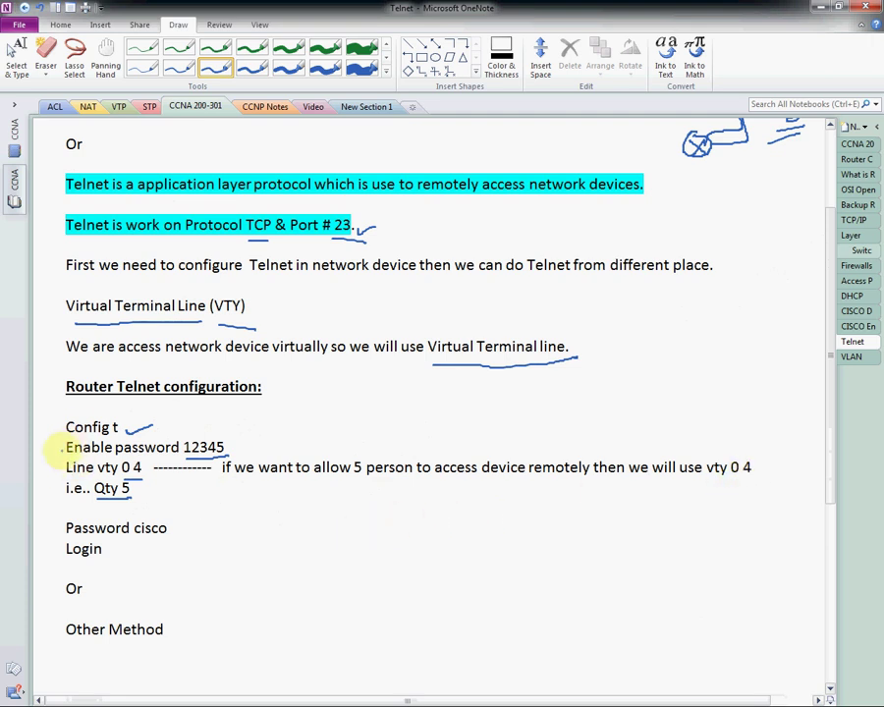
Step: Tick the Enable password, Line vty and Password steps, and underline the line password and Login
drag(53, 472, 64, 464)
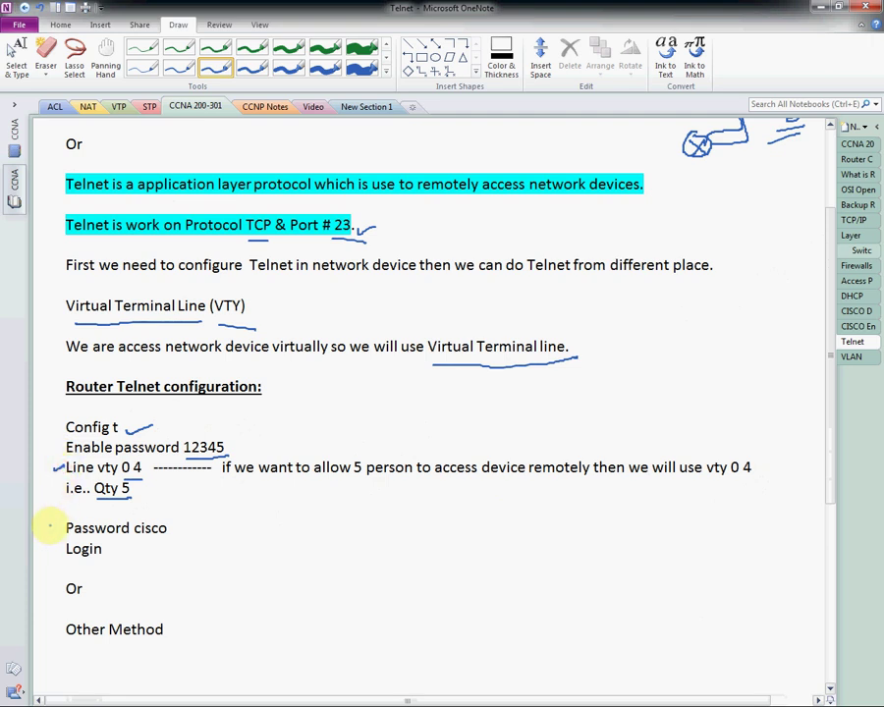
drag(49, 530, 65, 521)
drag(135, 539, 175, 539)
drag(62, 559, 102, 559)
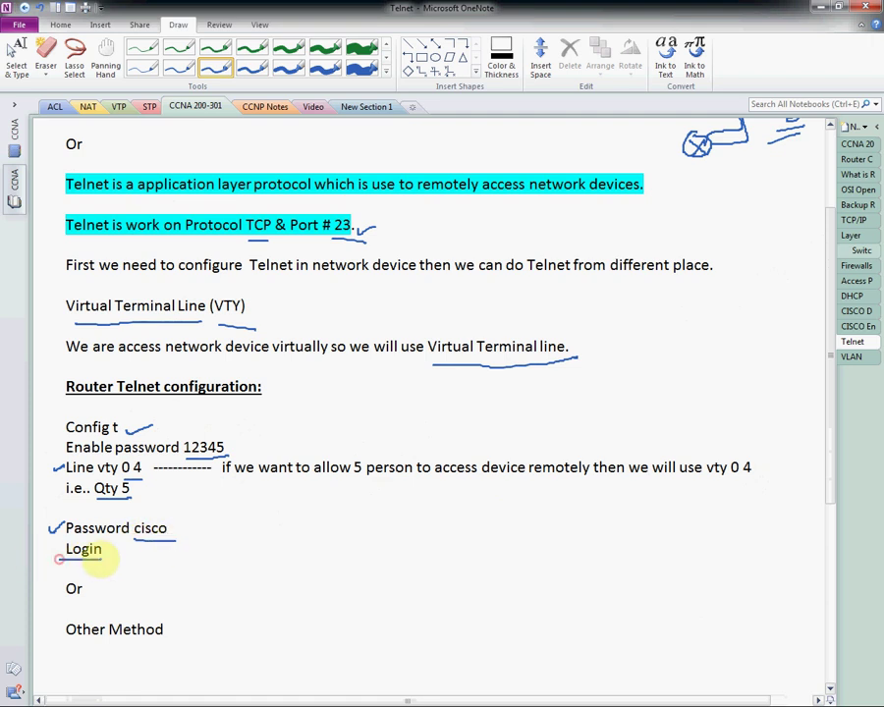
mouse_move(43, 448)
mouse_down()
mouse_move(62, 442)
mouse_move(64, 462)
mouse_up()
mouse_move(49, 528)
mouse_down()
mouse_move(63, 521)
mouse_move(62, 542)
mouse_up()
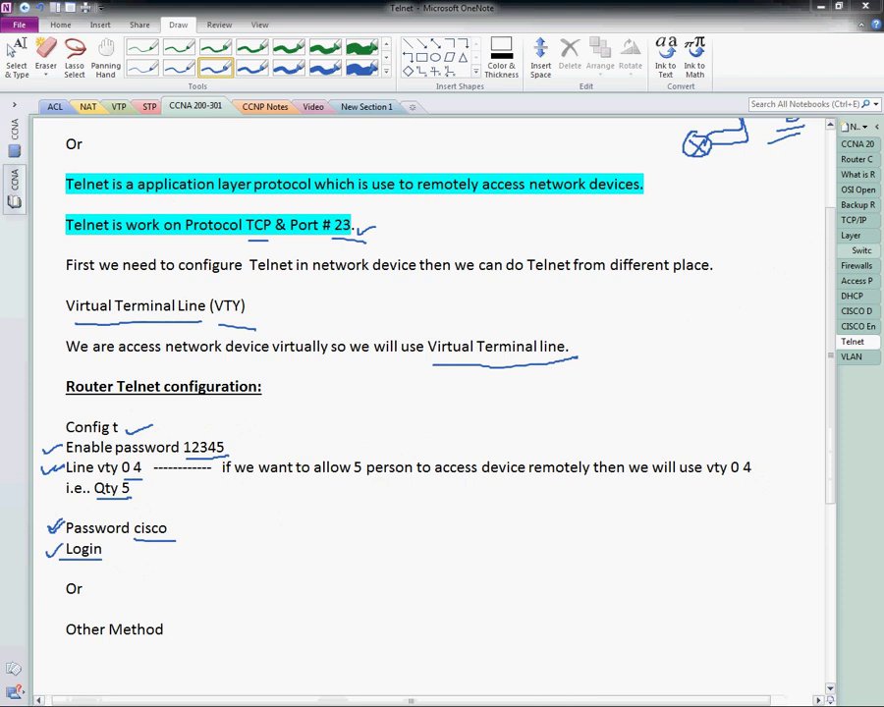
Step: Maximize Packet Tracer and place a 2811 router with a 2960 switch below it
double_click(471, 43)
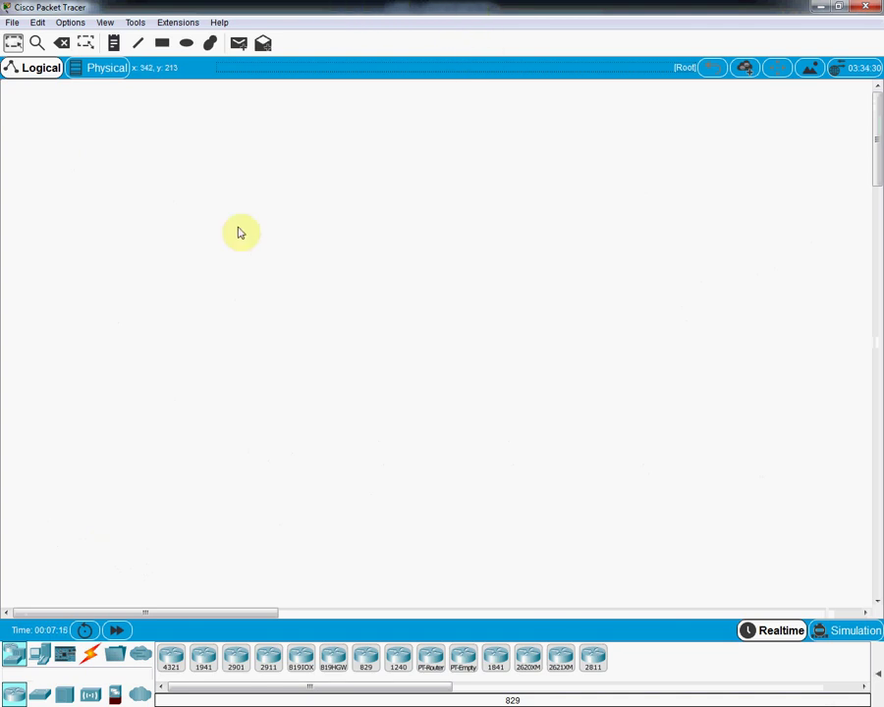
click(595, 659)
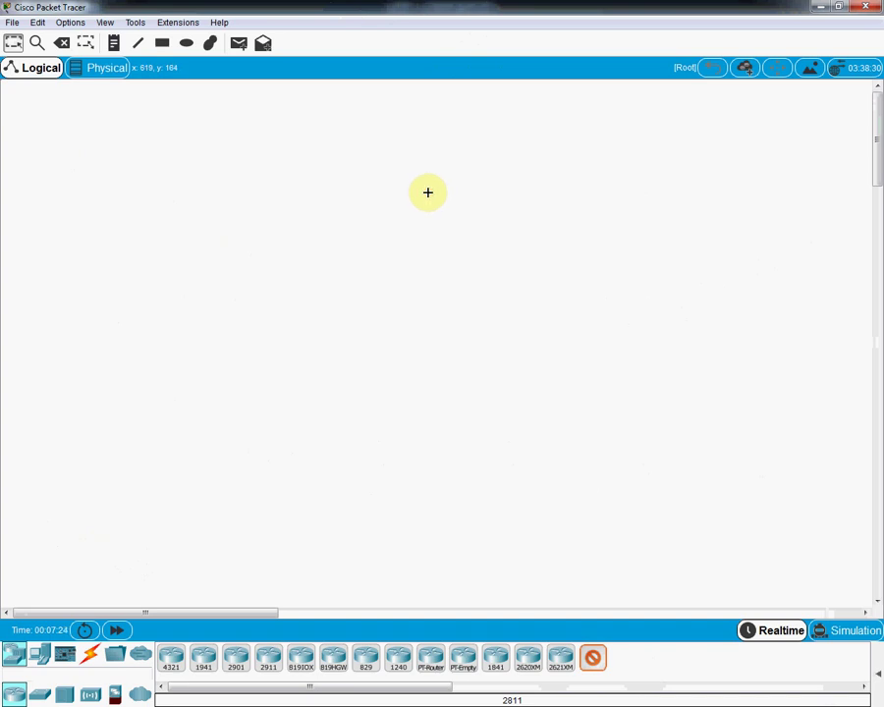
click(428, 192)
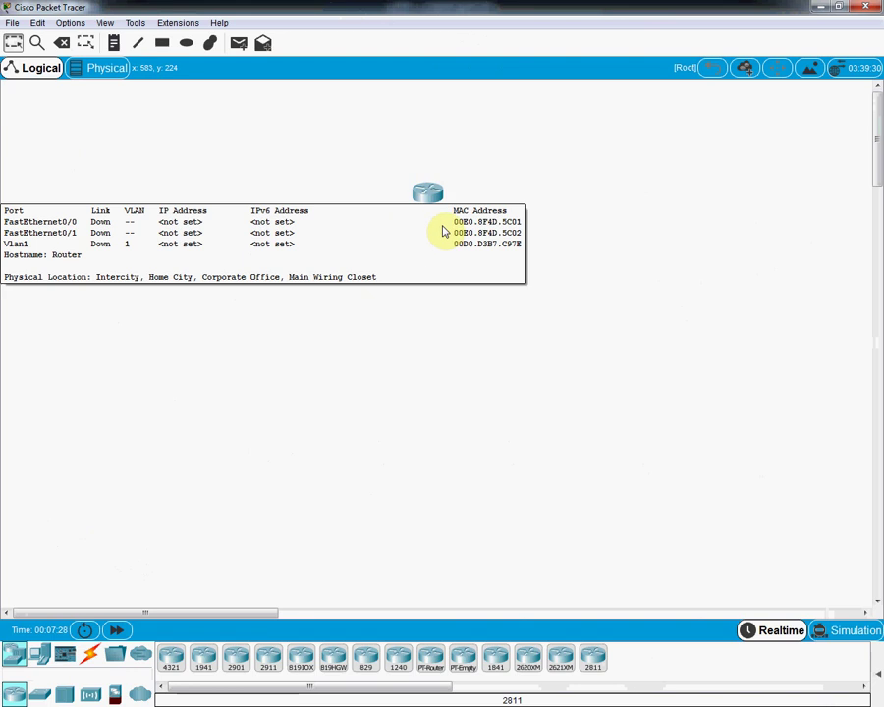
click(39, 695)
click(172, 656)
click(422, 305)
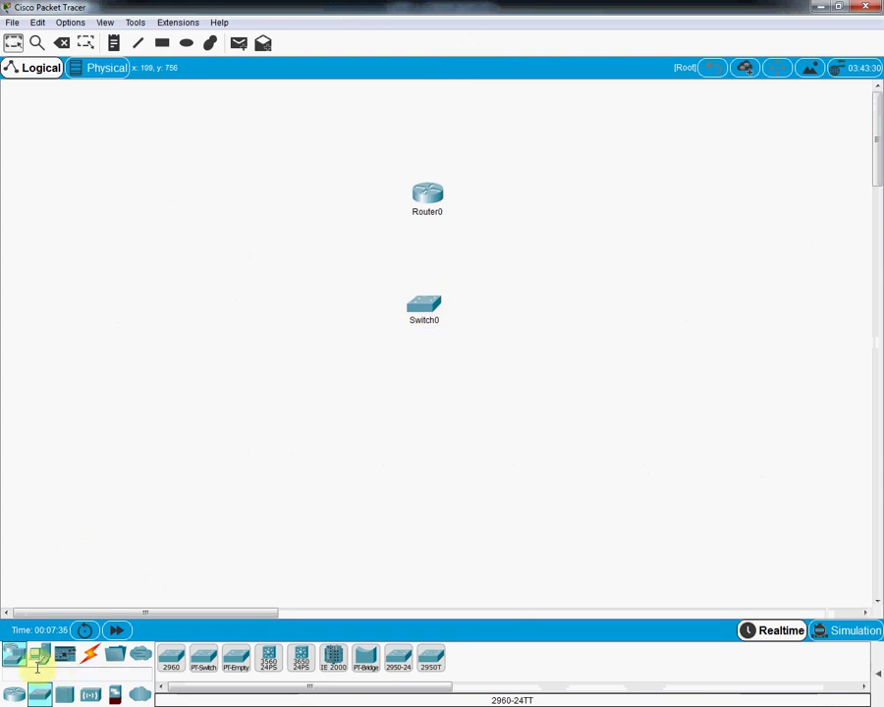
Step: Place Laptop0–Laptop2 in a row at lower left and move Switch0 above them
click(40, 654)
click(203, 656)
click(159, 424)
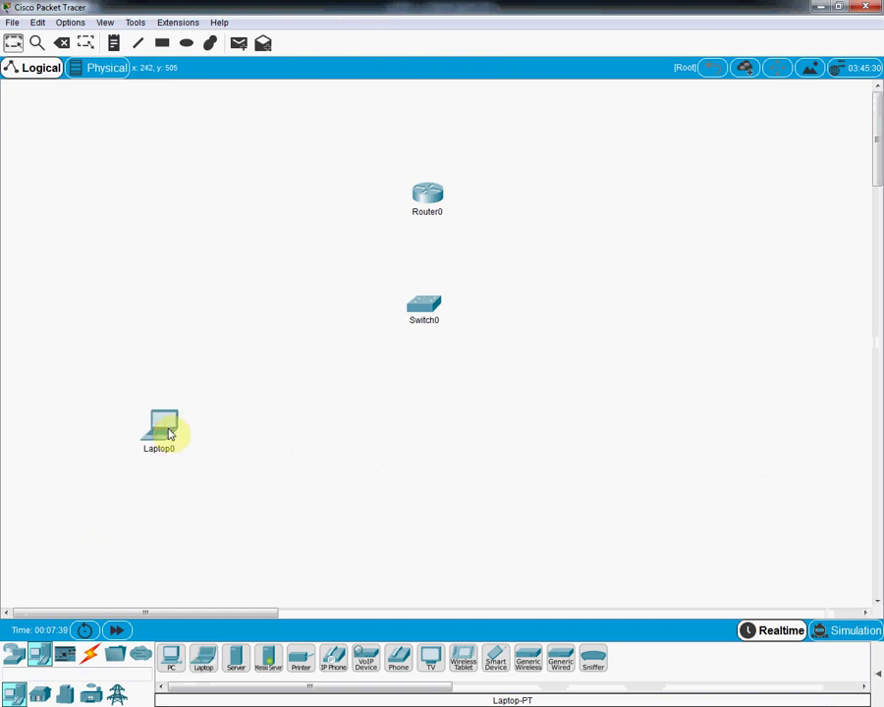
click(202, 656)
click(232, 437)
click(203, 656)
click(310, 444)
drag(316, 446, 305, 418)
drag(236, 431, 160, 410)
drag(305, 409, 285, 403)
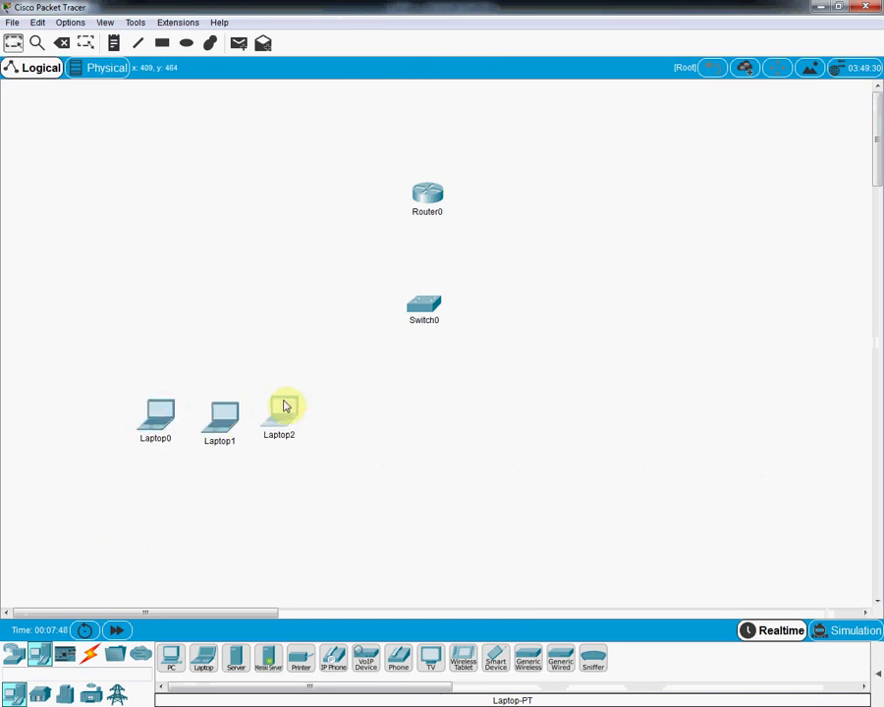
click(430, 311)
drag(430, 310, 229, 314)
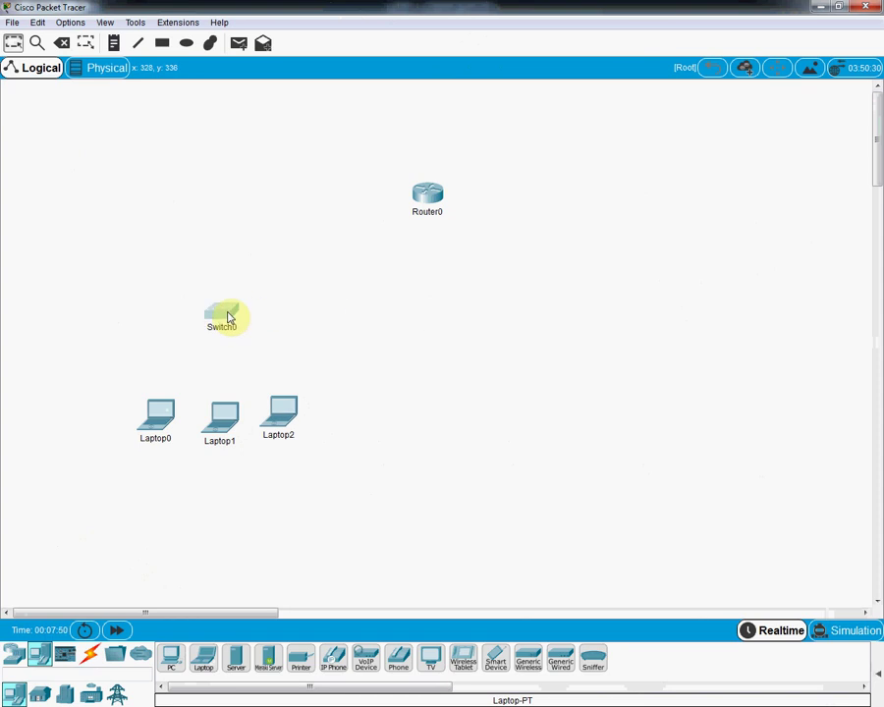
Step: Place Laptop3–Laptop5 and Server0 in a row on the right side
click(201, 660)
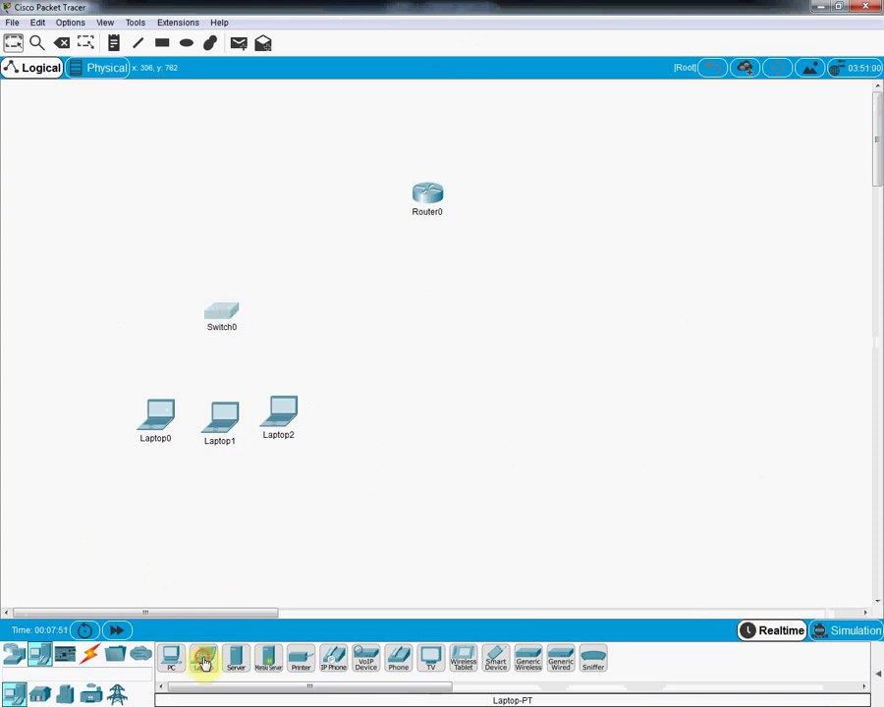
click(592, 375)
click(202, 656)
click(672, 367)
click(203, 658)
click(502, 380)
mouse_move(584, 375)
mouse_down()
mouse_move(604, 387)
mouse_move(579, 388)
mouse_up()
click(240, 656)
click(738, 376)
drag(690, 381, 673, 389)
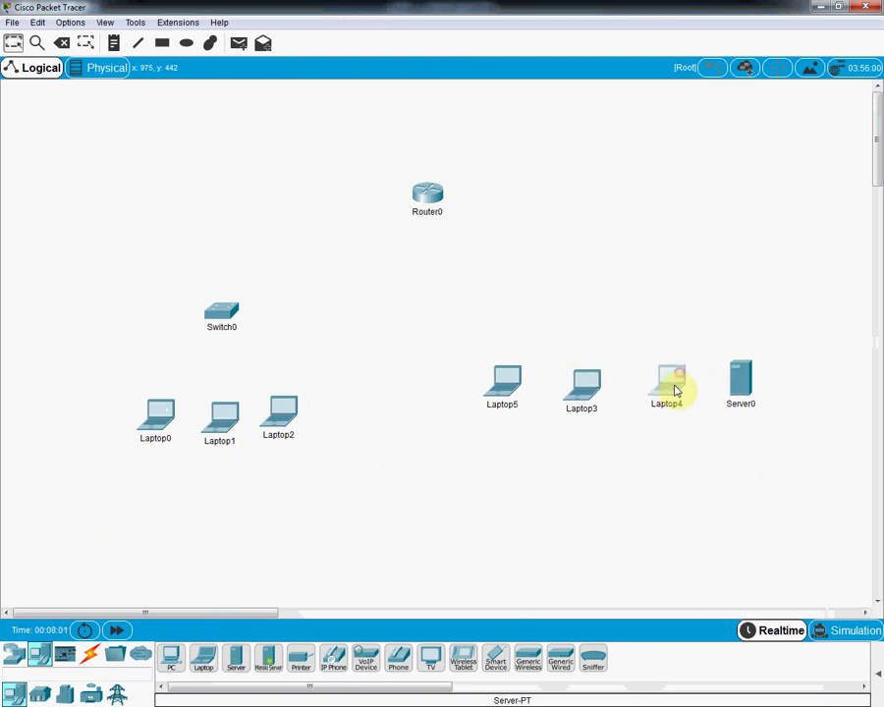
click(584, 395)
drag(584, 395, 577, 399)
drag(494, 389, 495, 394)
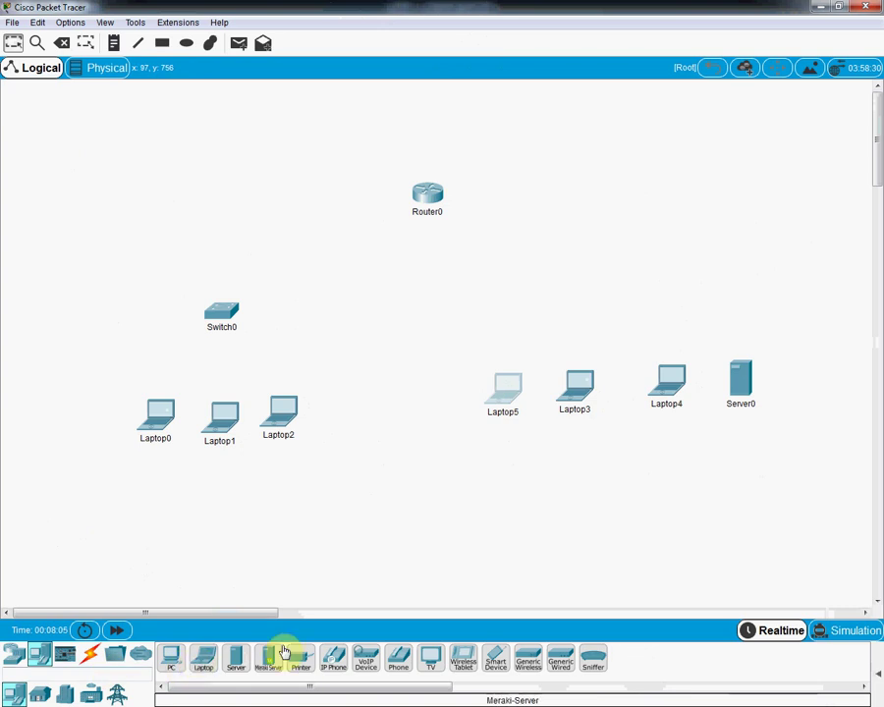
Step: Place a second 2960 switch, Switch1, above the right-hand laptops
click(14, 654)
click(40, 694)
click(172, 662)
click(564, 301)
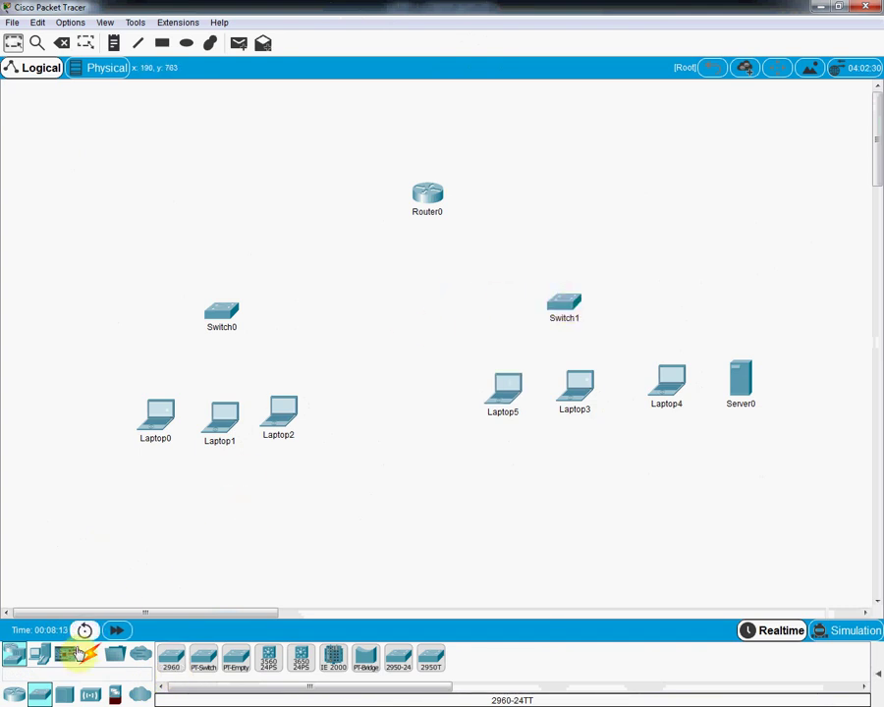
Step: Using automatic cable type, connect Laptop0, Laptop1 and Laptop2 to Switch0
click(92, 654)
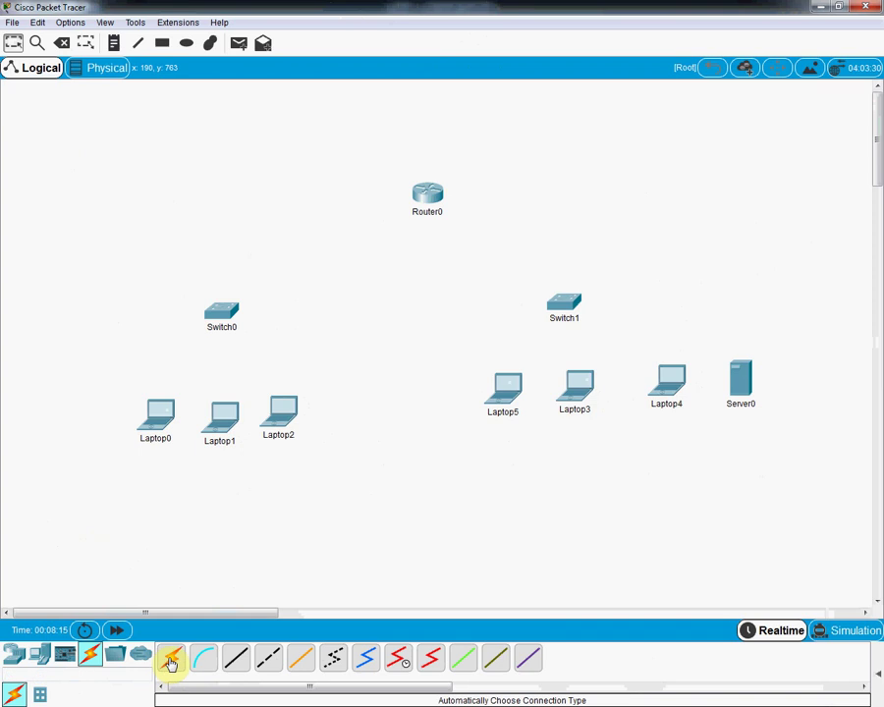
click(173, 660)
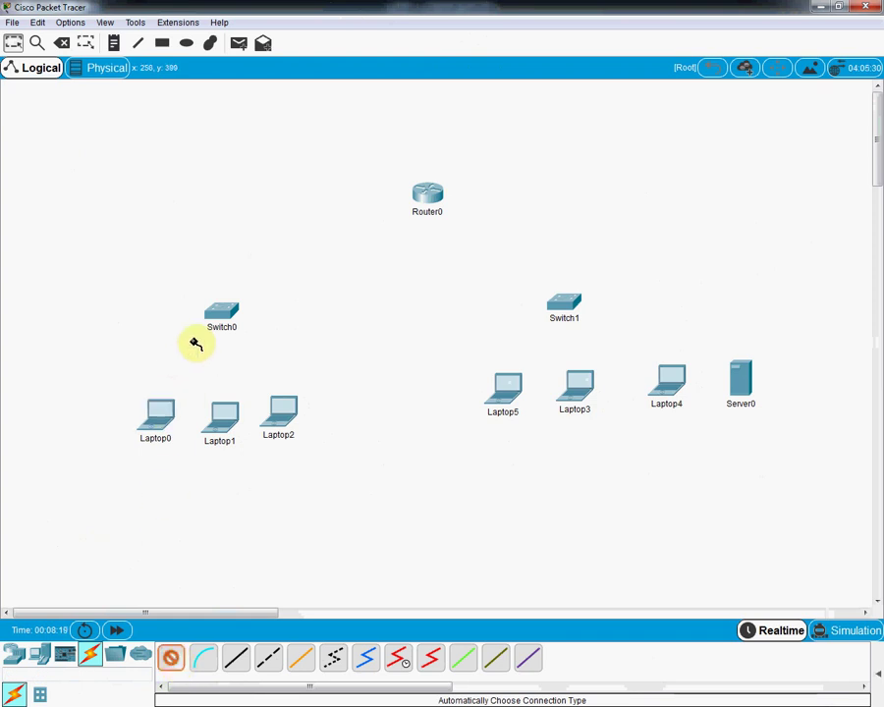
click(223, 315)
click(228, 314)
click(224, 415)
click(287, 405)
click(225, 306)
Step: Connect Laptop5, Laptop3, Laptop4 and Server0 to Switch1
click(503, 383)
click(561, 307)
click(572, 383)
click(567, 306)
click(675, 382)
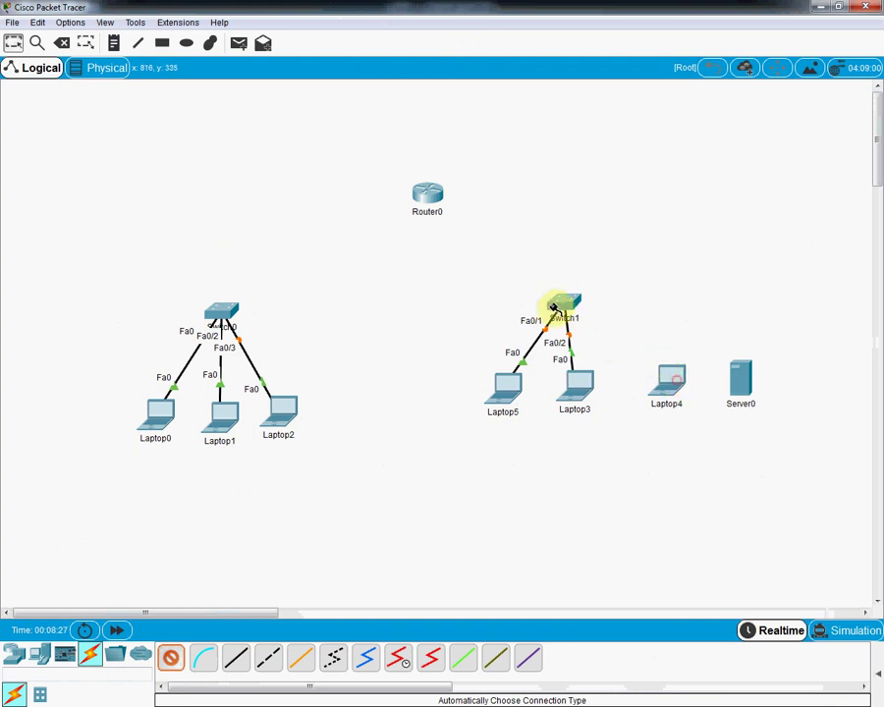
click(570, 305)
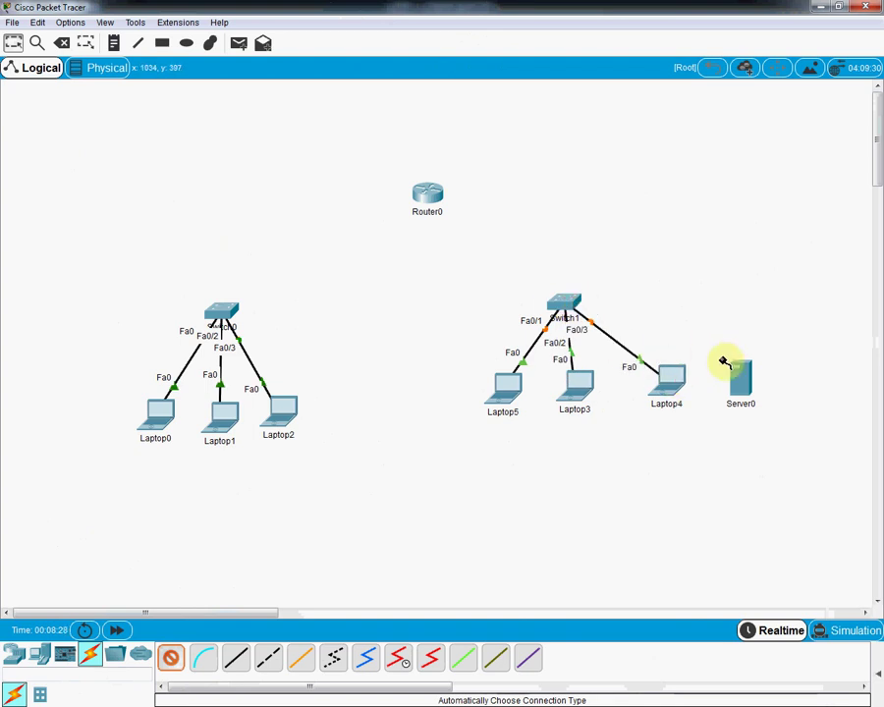
click(575, 300)
Step: Link Switch0 to Router0 Fa0/0 and Router0 Fa0/1 to Switch1
click(223, 307)
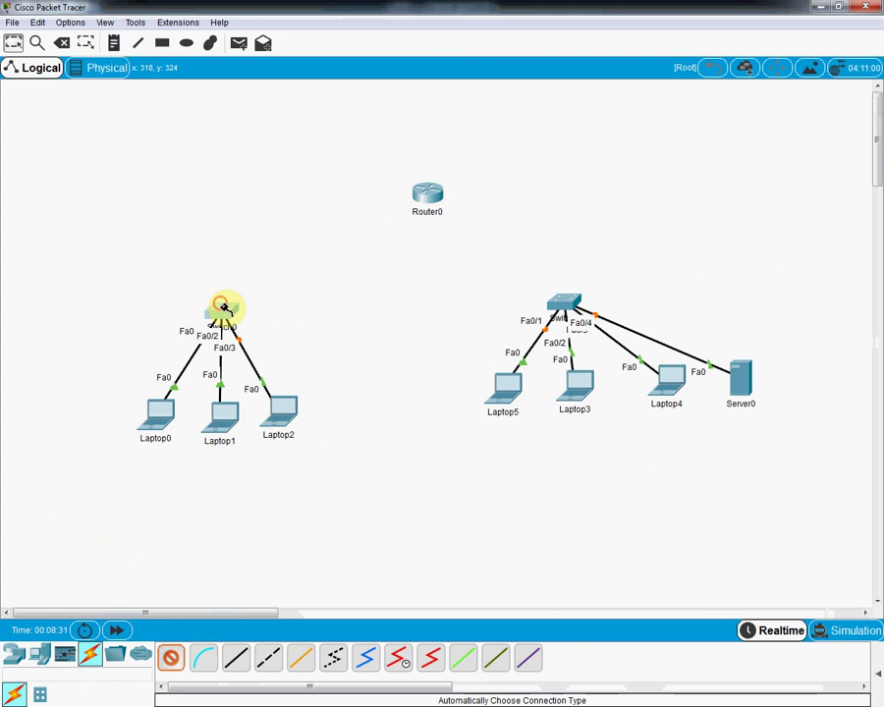
click(416, 196)
click(566, 295)
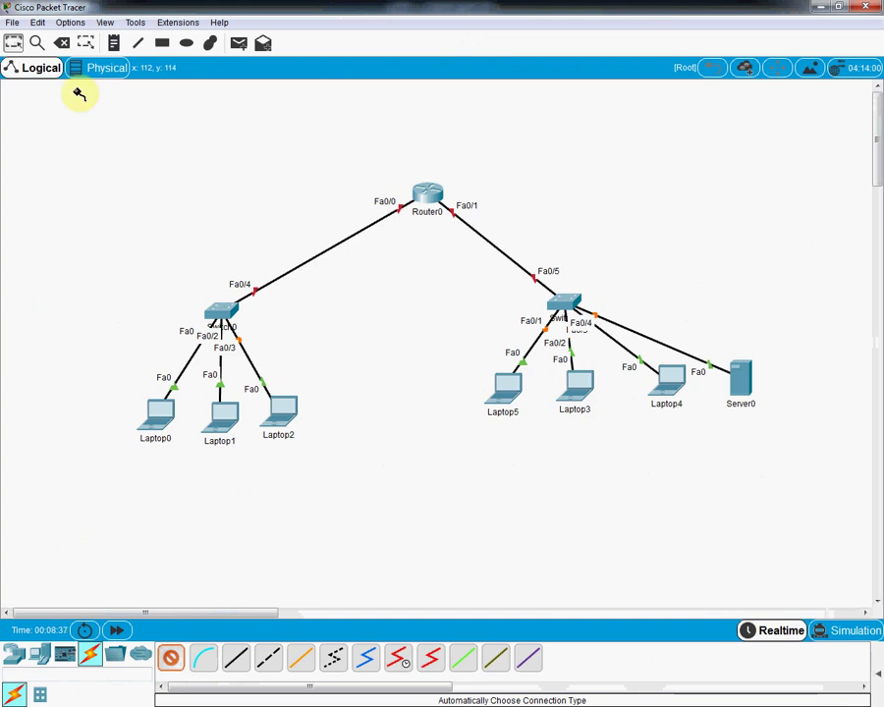
click(13, 46)
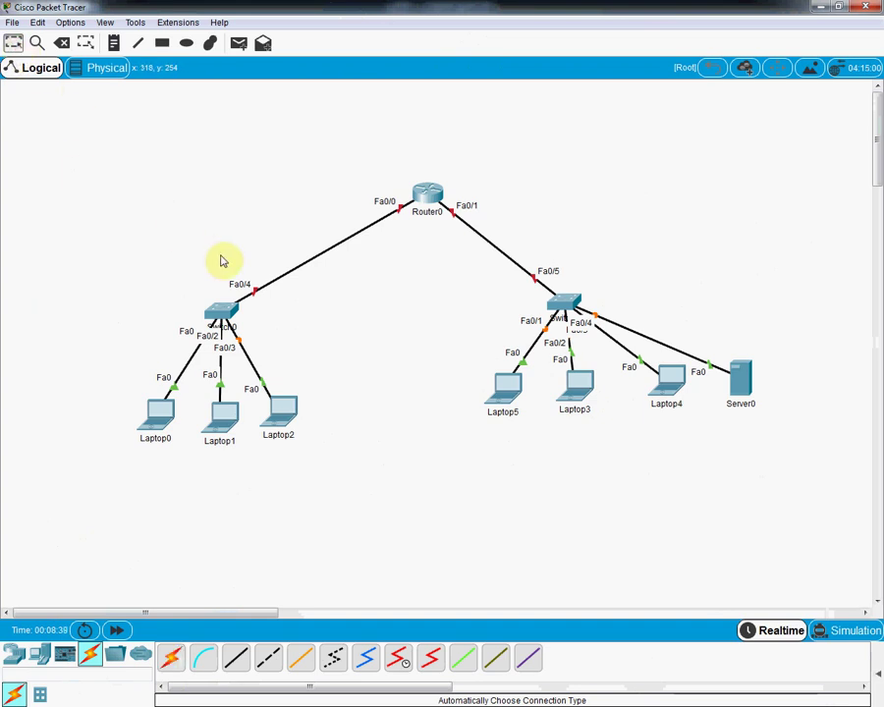
Step: Move Router0 up and left on the canvas and rename it R 1
drag(436, 191, 401, 184)
click(395, 201)
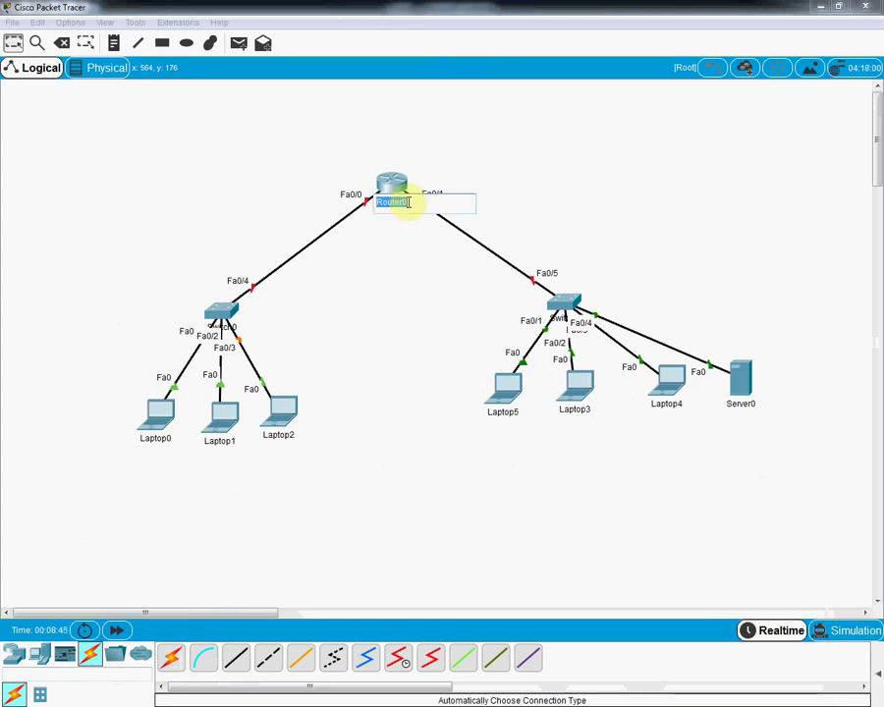
text(Router)
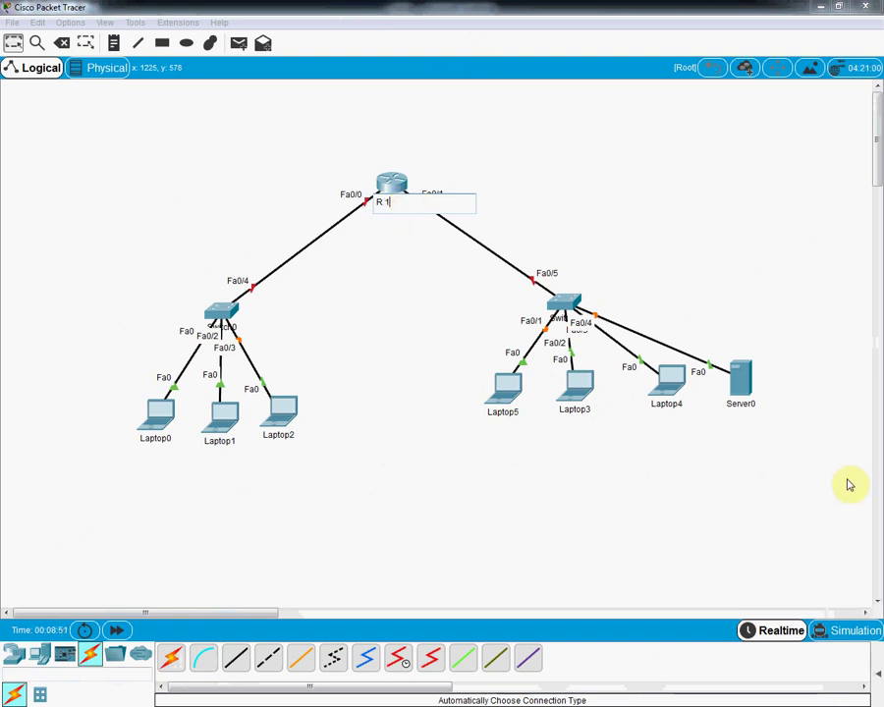
click(121, 95)
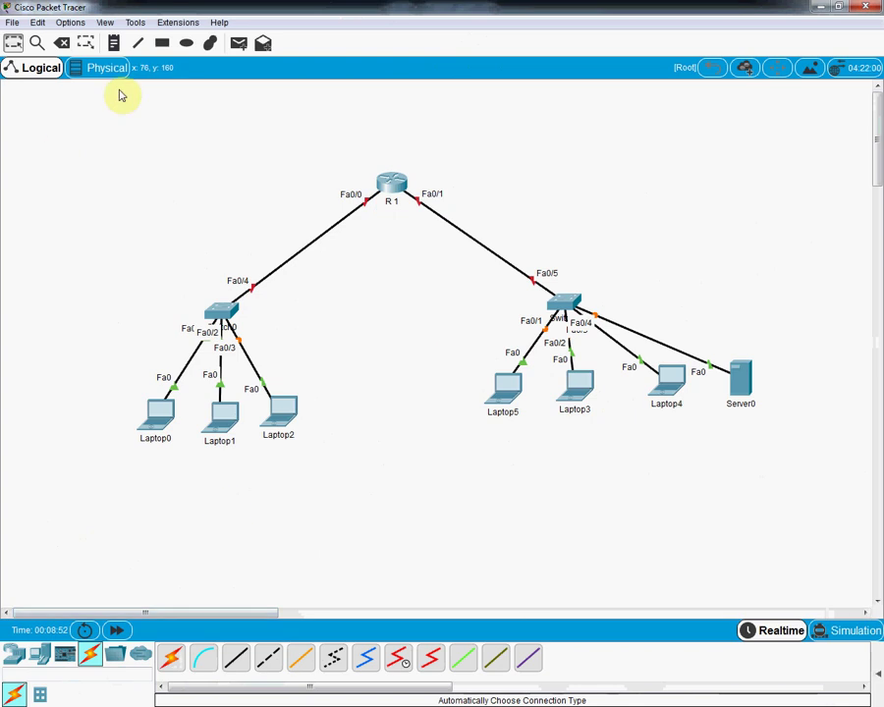
click(210, 43)
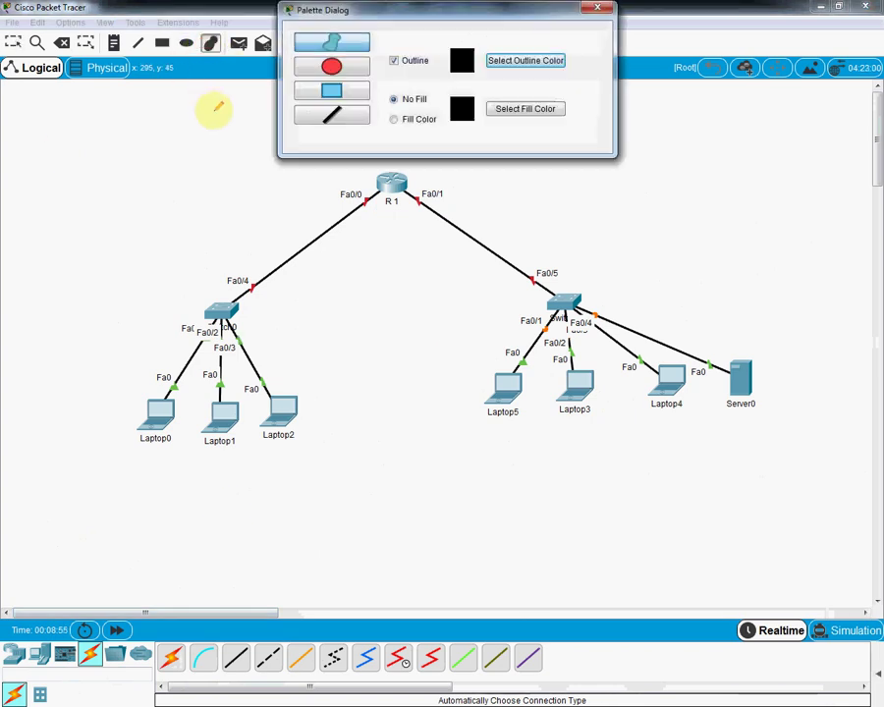
mouse_move(101, 182)
mouse_down()
mouse_move(258, 274)
mouse_move(354, 479)
mouse_move(330, 532)
mouse_move(64, 529)
mouse_up()
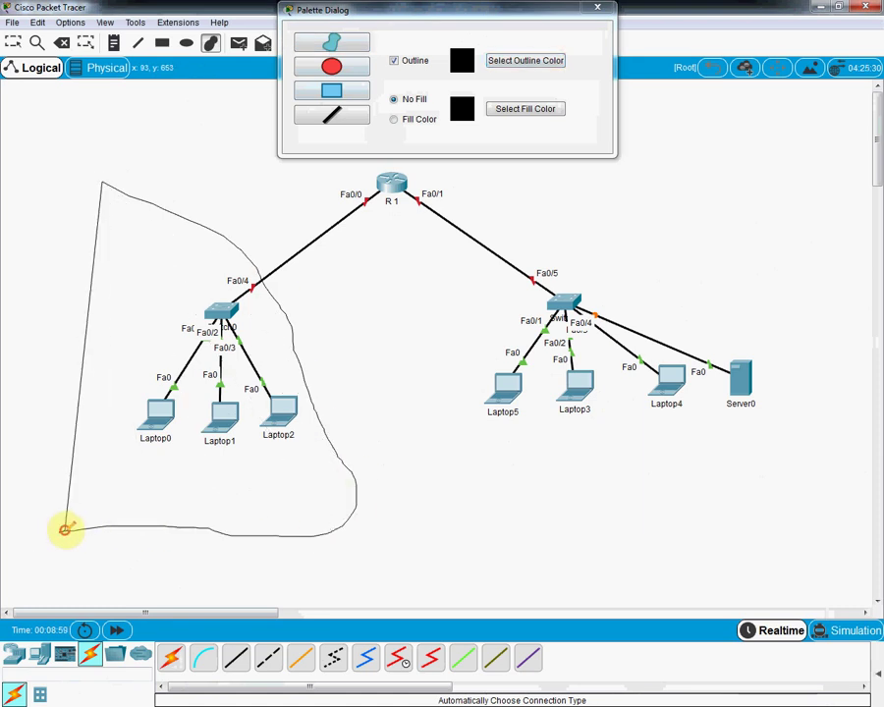
click(407, 120)
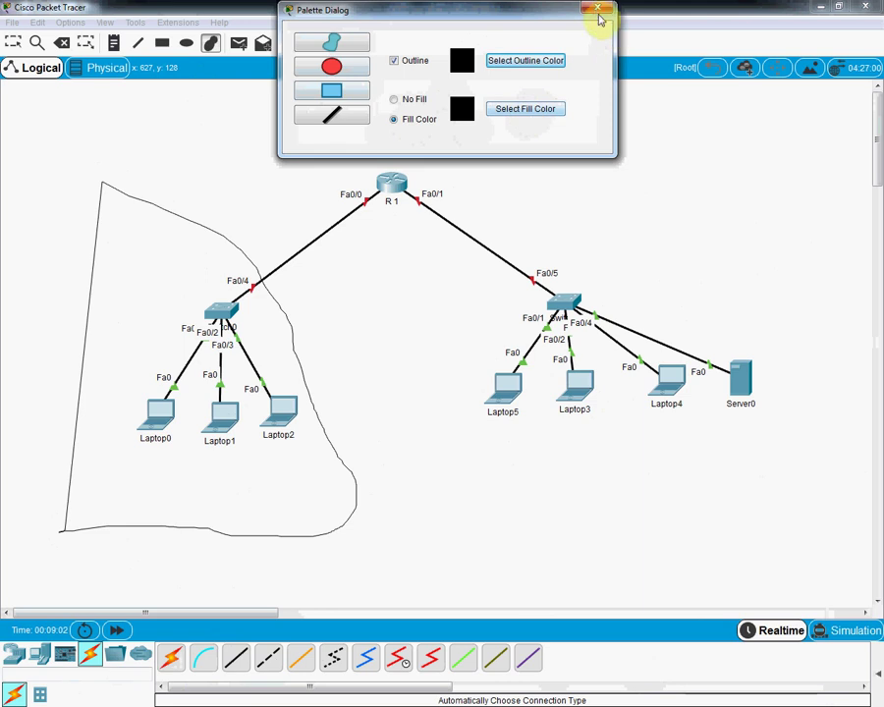
key(Escape)
click(60, 42)
click(101, 197)
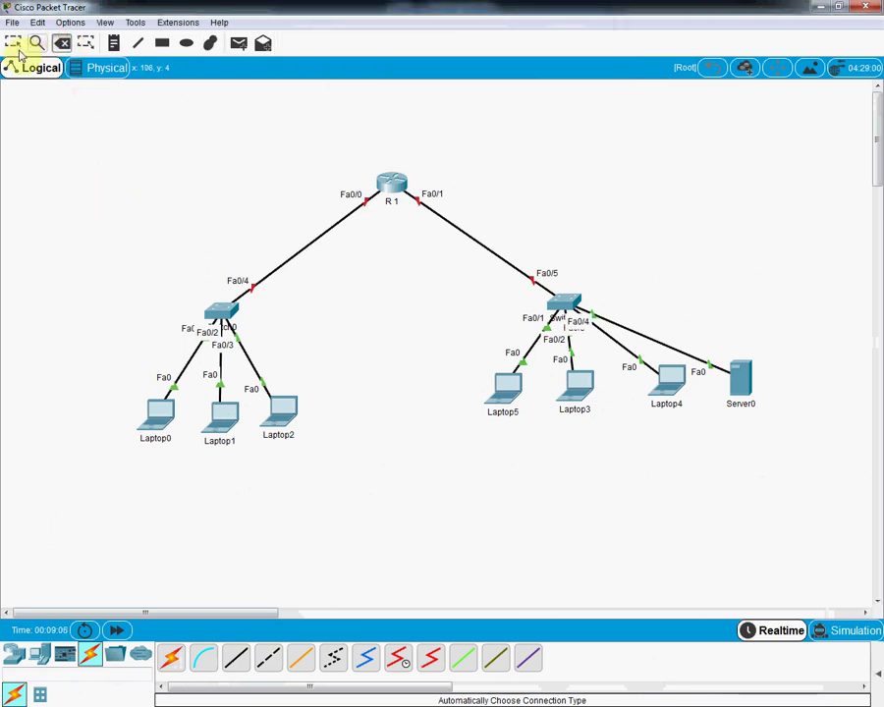
Step: Draw a yellow-green filled freeform area enclosing Switch0 and Laptop0–Laptop2
click(209, 44)
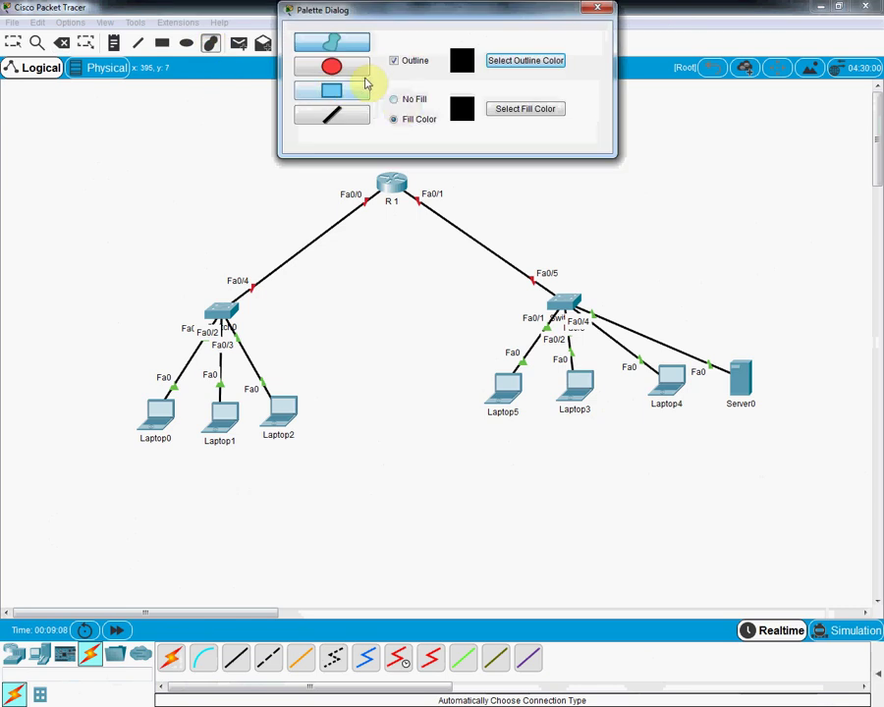
click(495, 116)
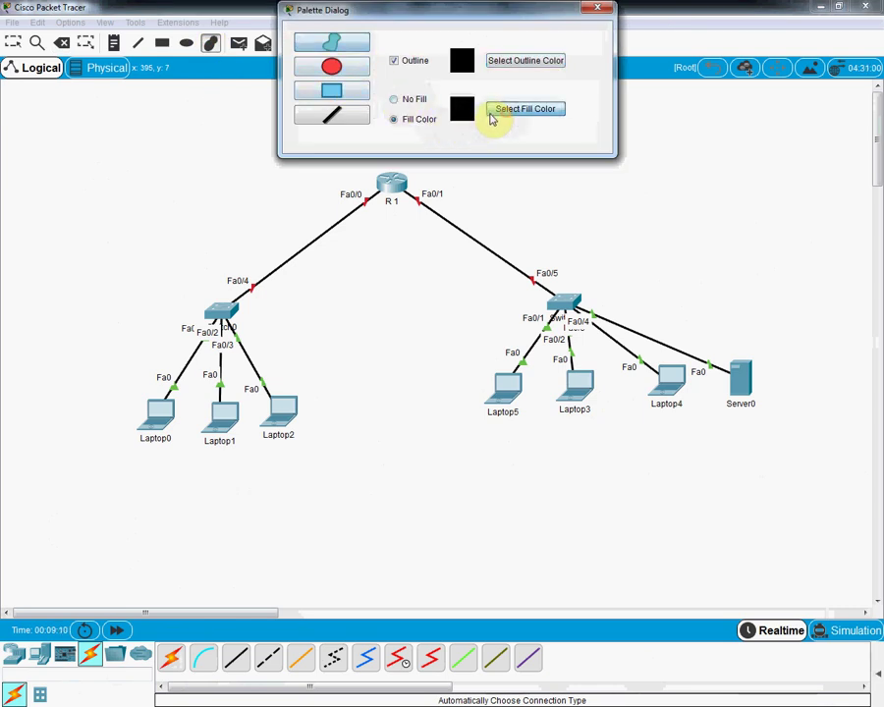
click(413, 245)
click(530, 477)
mouse_move(138, 239)
mouse_down()
mouse_move(366, 351)
mouse_move(207, 512)
mouse_move(65, 500)
mouse_move(30, 481)
mouse_up()
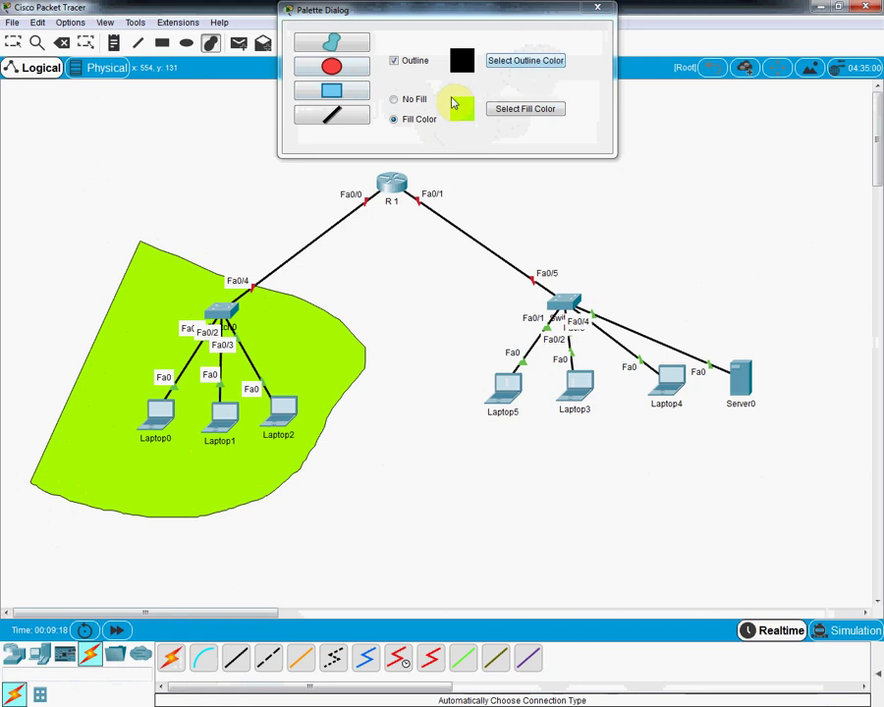
Step: Draw a light-cyan filled freeform area around Switch1, Laptop3–Laptop5 and Server0
click(498, 111)
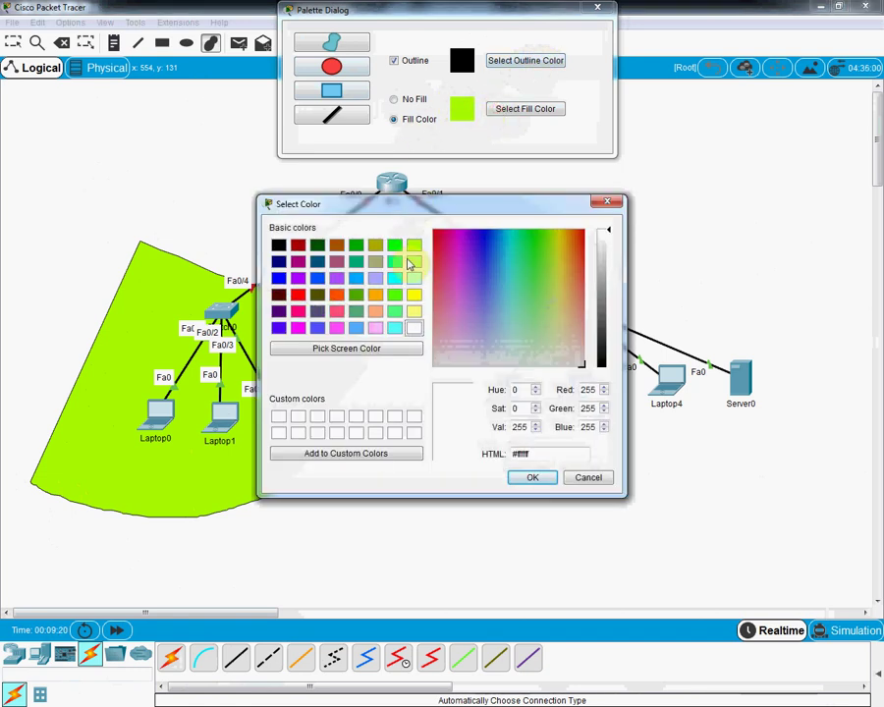
click(413, 278)
click(531, 478)
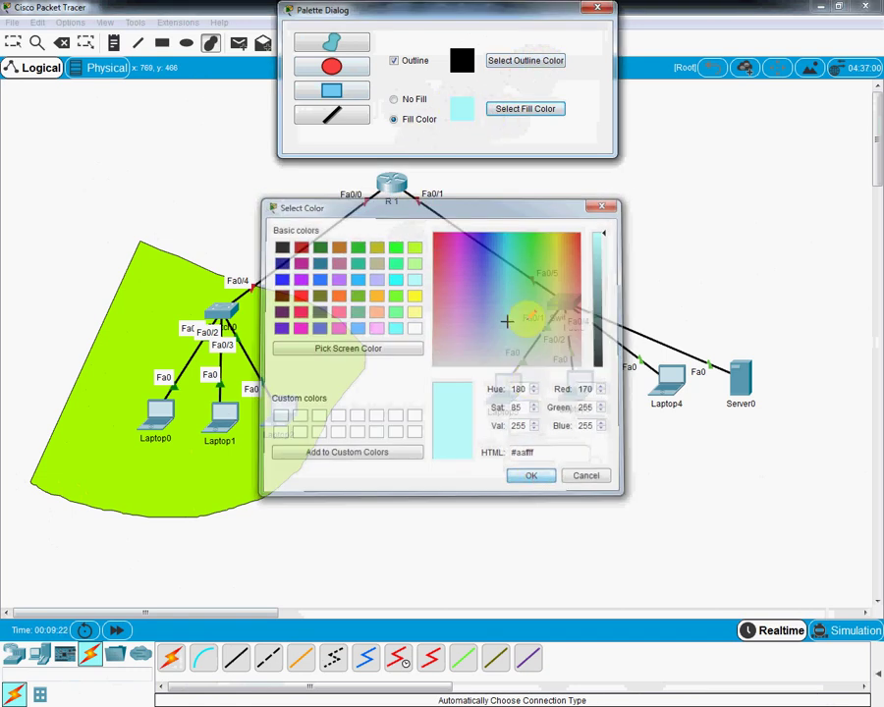
mouse_move(528, 200)
mouse_down()
mouse_move(765, 328)
mouse_move(779, 369)
mouse_move(669, 512)
mouse_move(597, 534)
mouse_move(498, 535)
mouse_move(400, 513)
mouse_up()
click(113, 42)
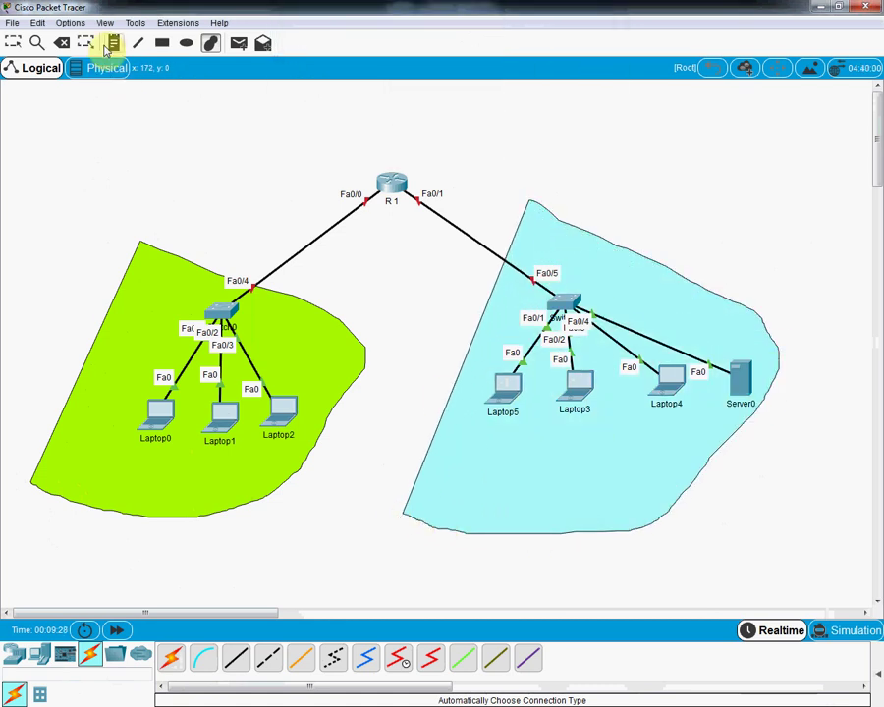
Step: Add the note 'HR DEP.' inside the green area
click(141, 306)
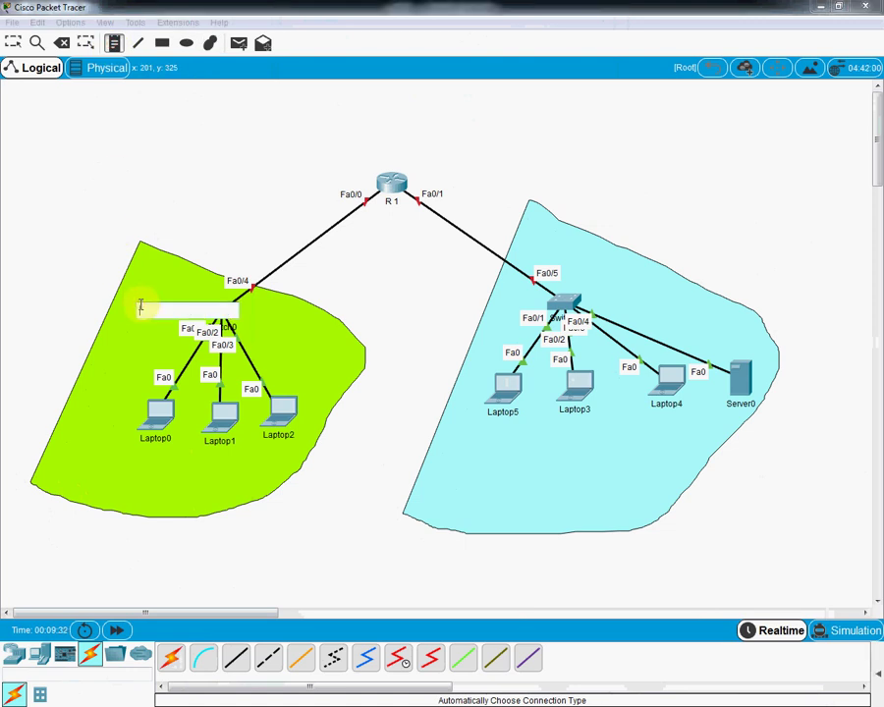
text(HR DEP)
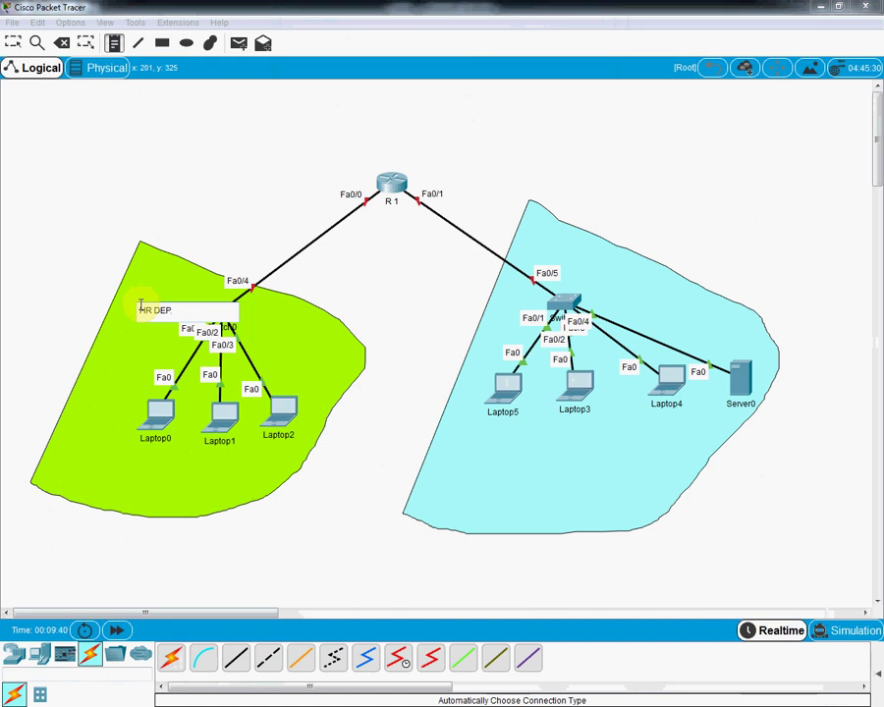
click(636, 170)
Step: Add the note 'IT DEP.' inside the cyan area
click(114, 42)
click(618, 288)
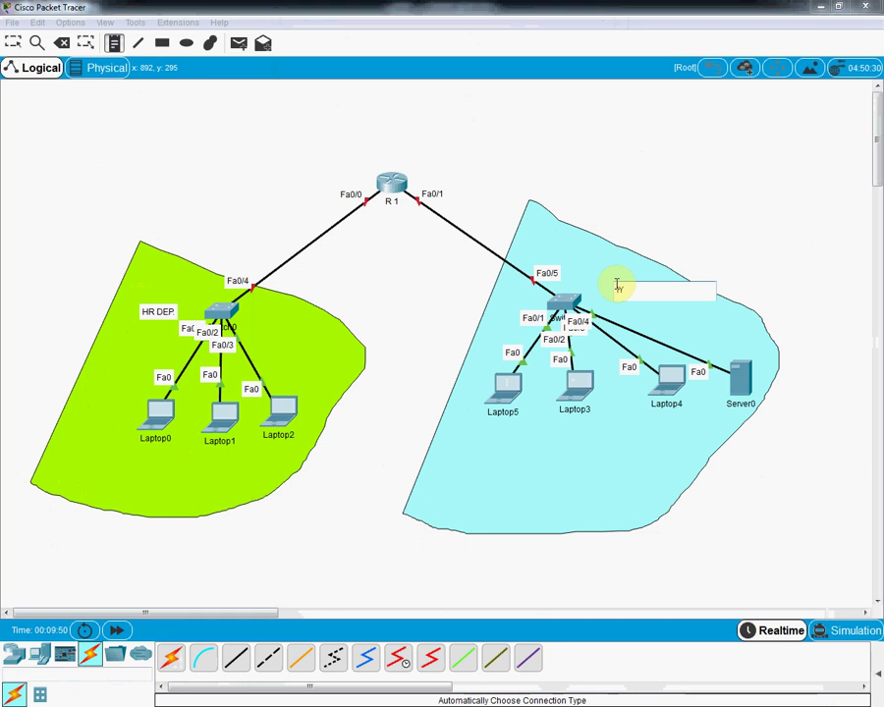
text(T)
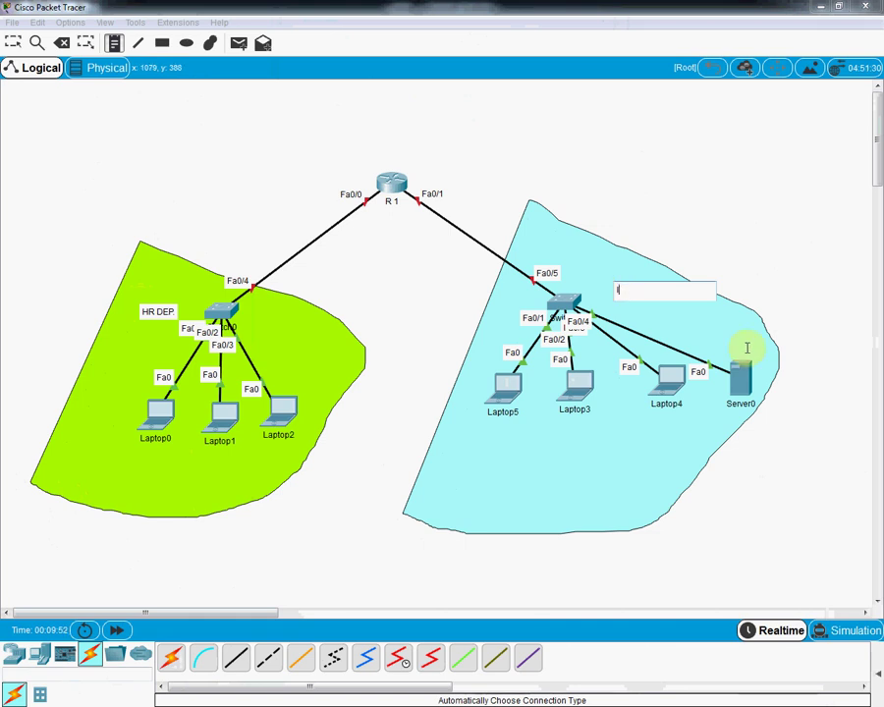
text(T DEP)
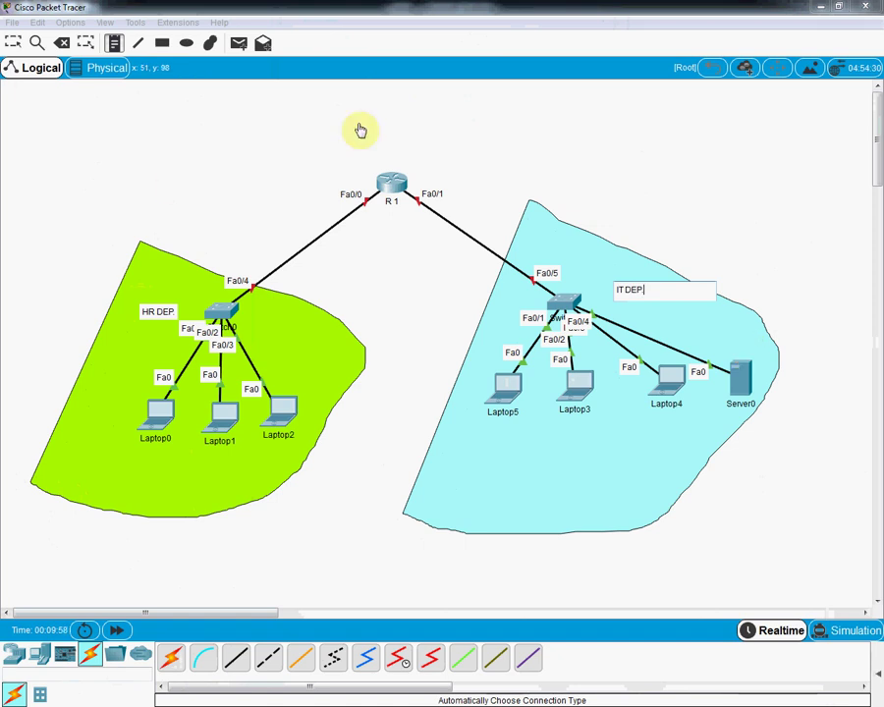
text(.)
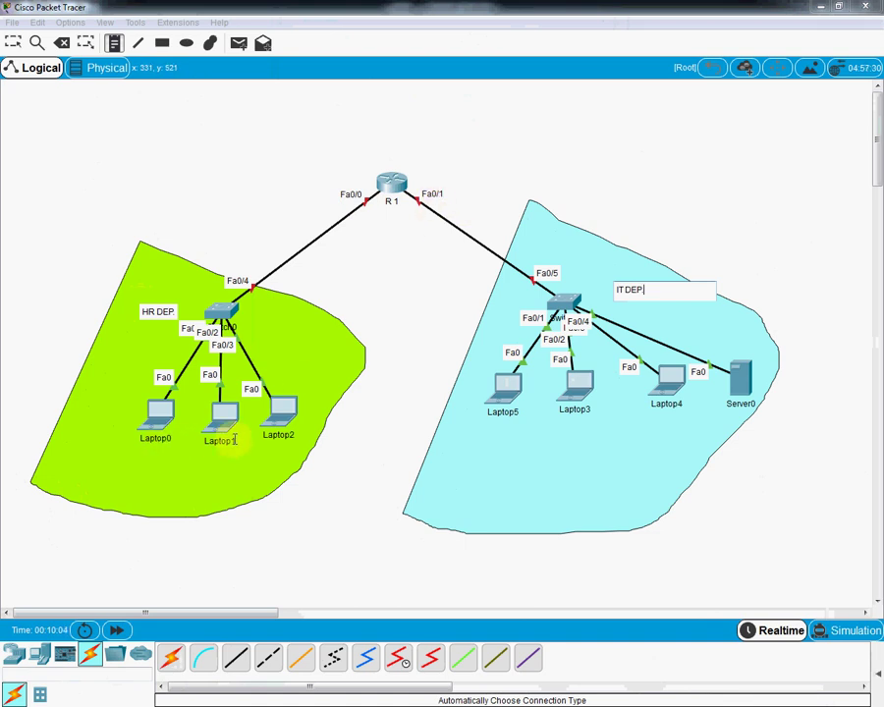
click(238, 133)
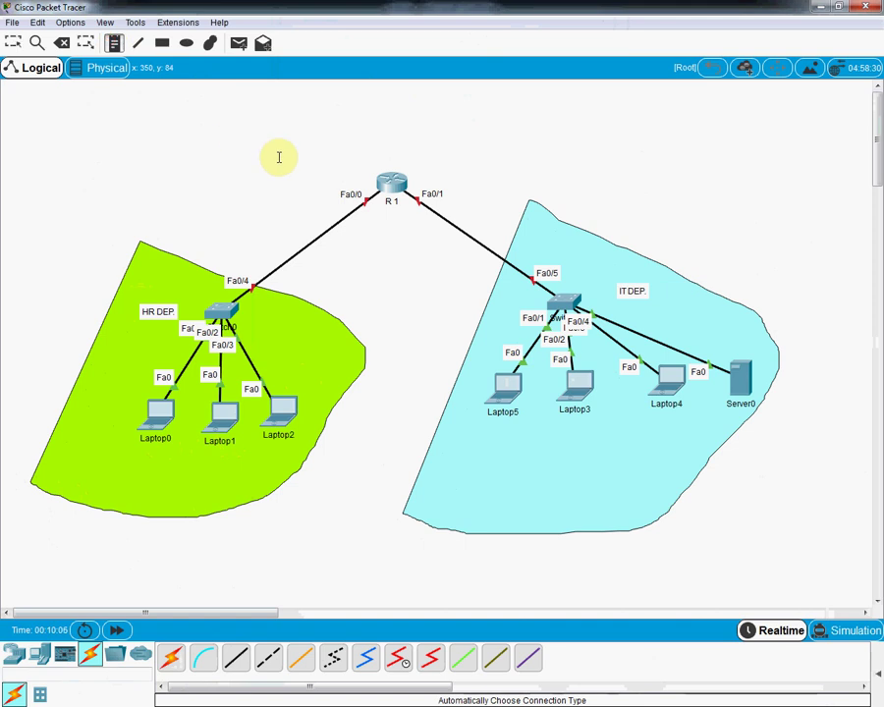
click(307, 173)
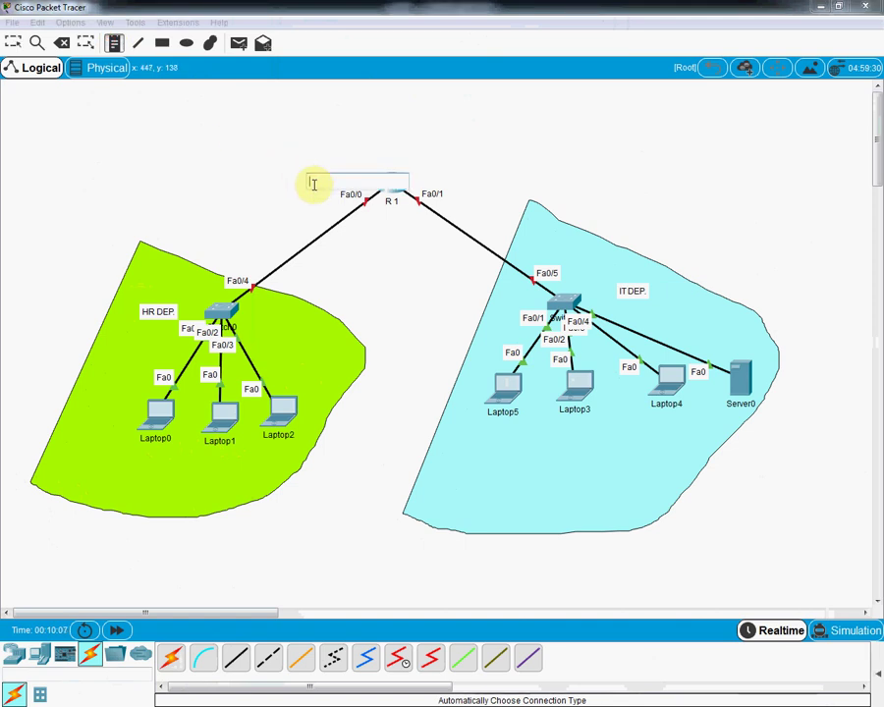
Step: Add the note 192.168.1.1 to the left of R 1
text(192.168)
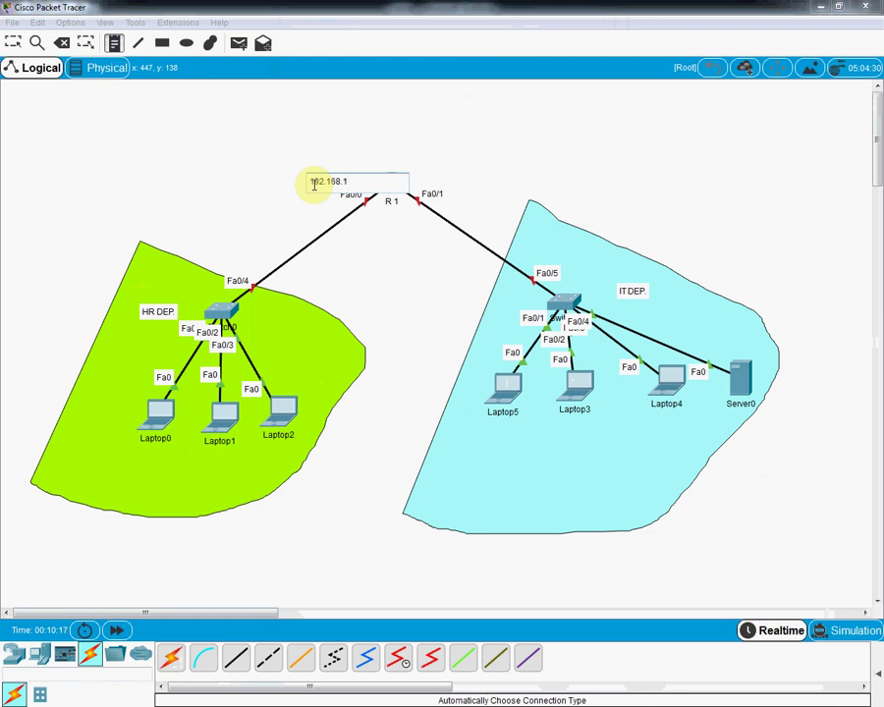
text(.1)
click(236, 197)
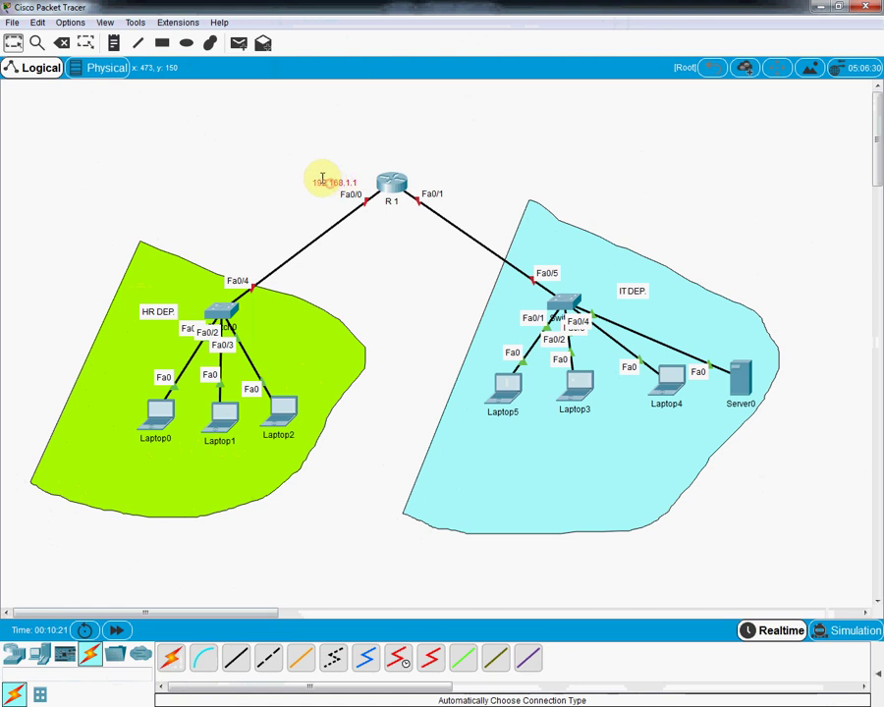
click(333, 180)
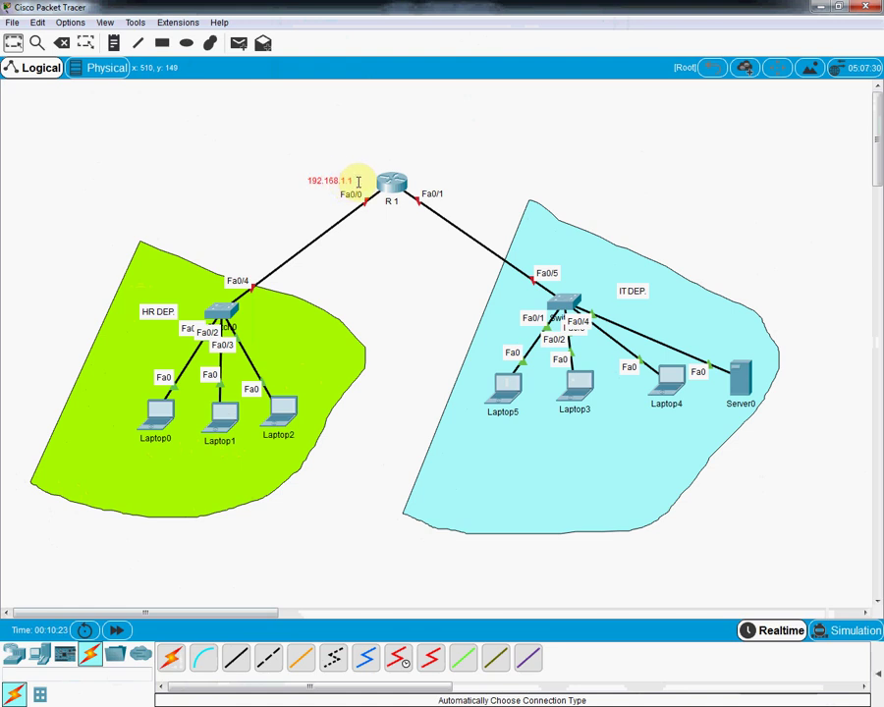
Step: Add a 192.168.2.1 note right of R 1 and correct both address notes
click(113, 43)
click(424, 174)
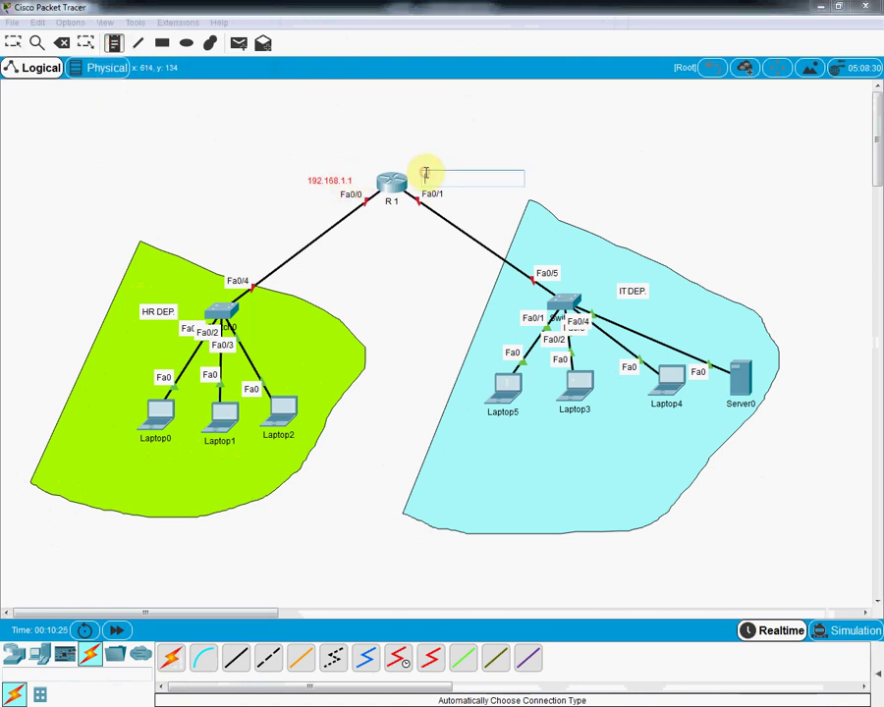
text(192.168.1.2)
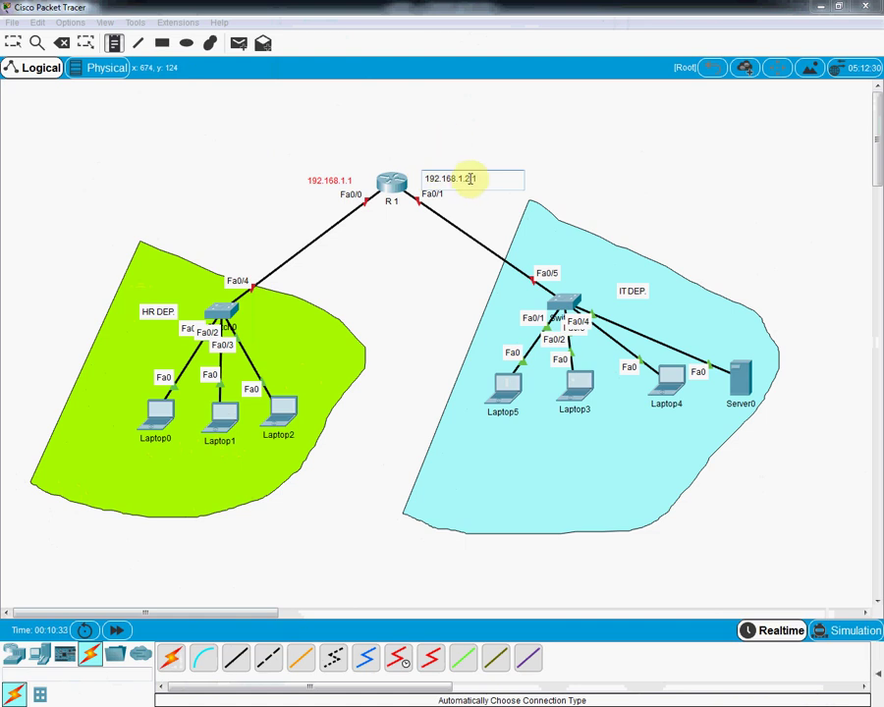
key(BackSpace)
key(BackSpace)
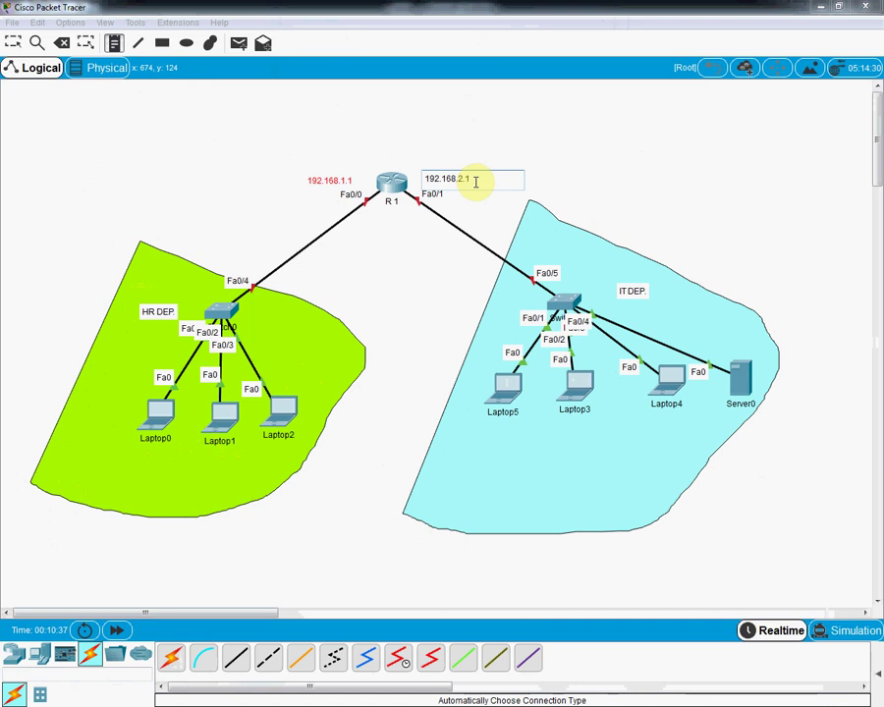
click(457, 217)
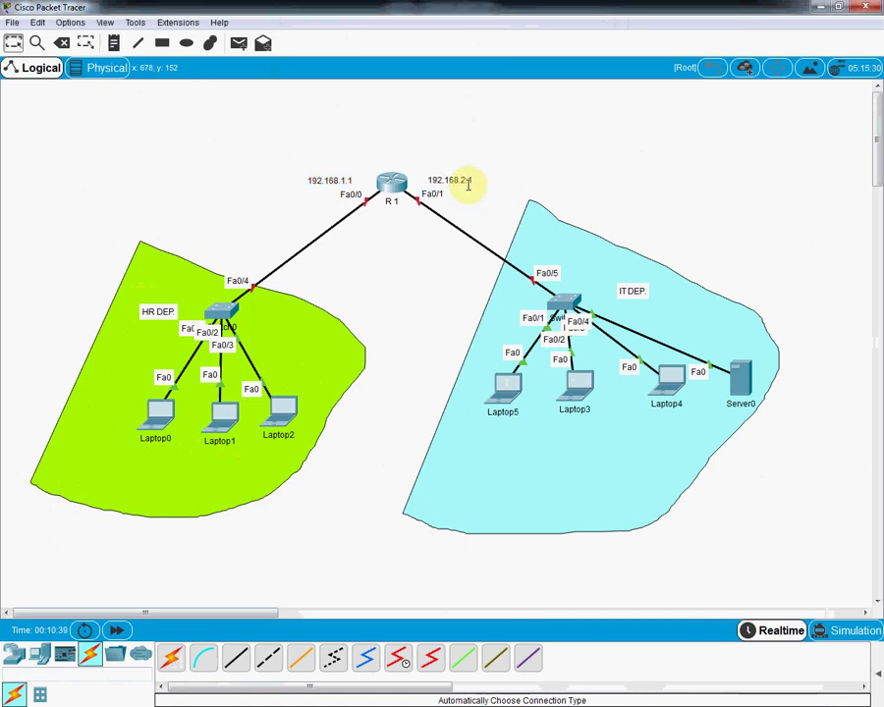
drag(462, 176, 470, 173)
click(327, 180)
click(326, 181)
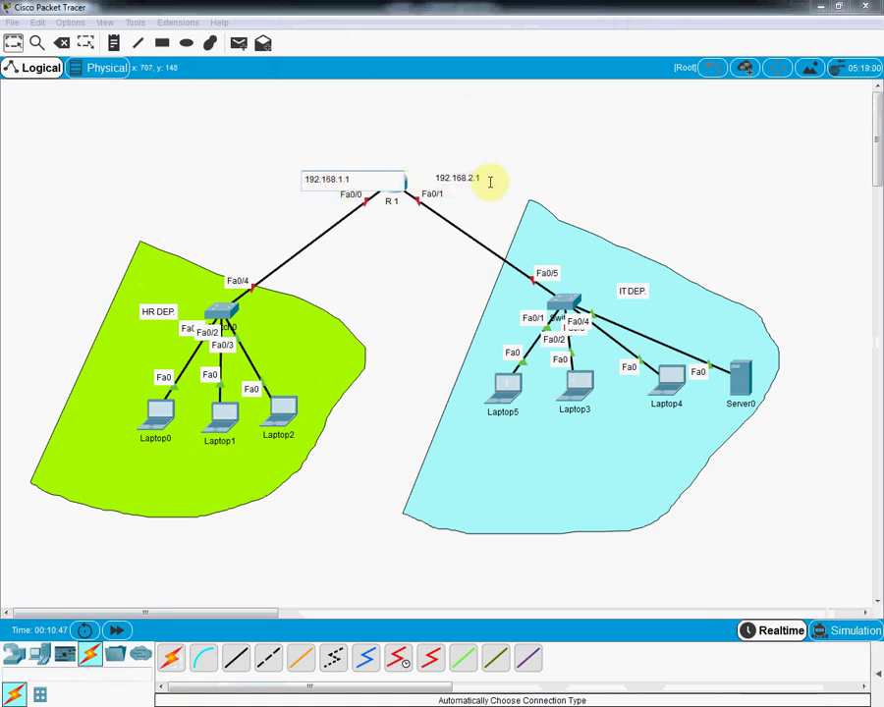
click(504, 148)
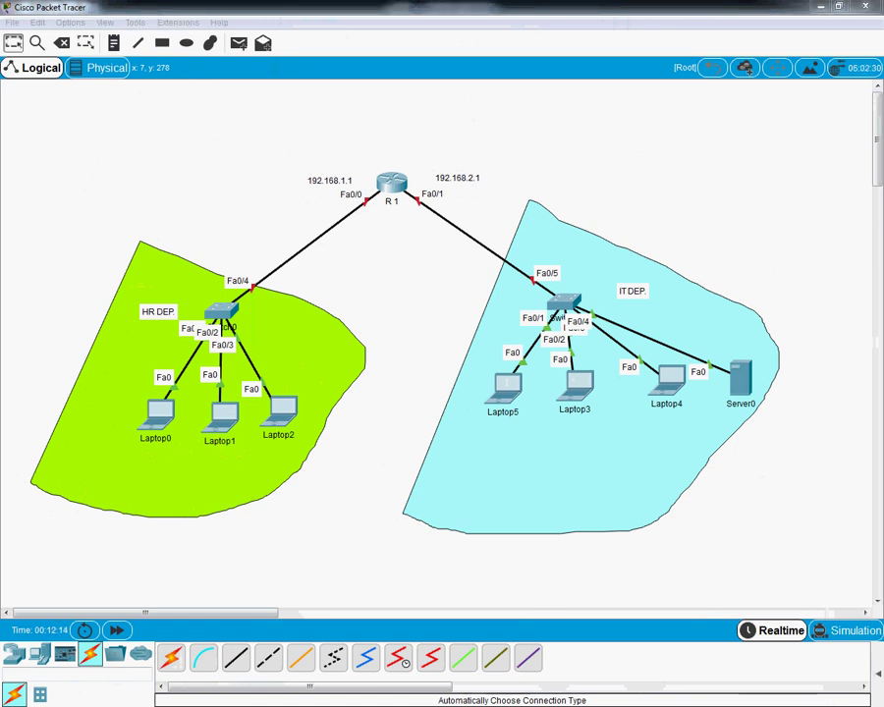
Step: Circle the 192.168.1.1 and 192.168.2.1 notes and draw lines to the HR and IT switches
mouse_move(315, 149)
mouse_down()
mouse_move(282, 169)
mouse_move(277, 194)
mouse_move(308, 210)
mouse_move(368, 206)
mouse_move(349, 152)
mouse_move(315, 150)
mouse_up()
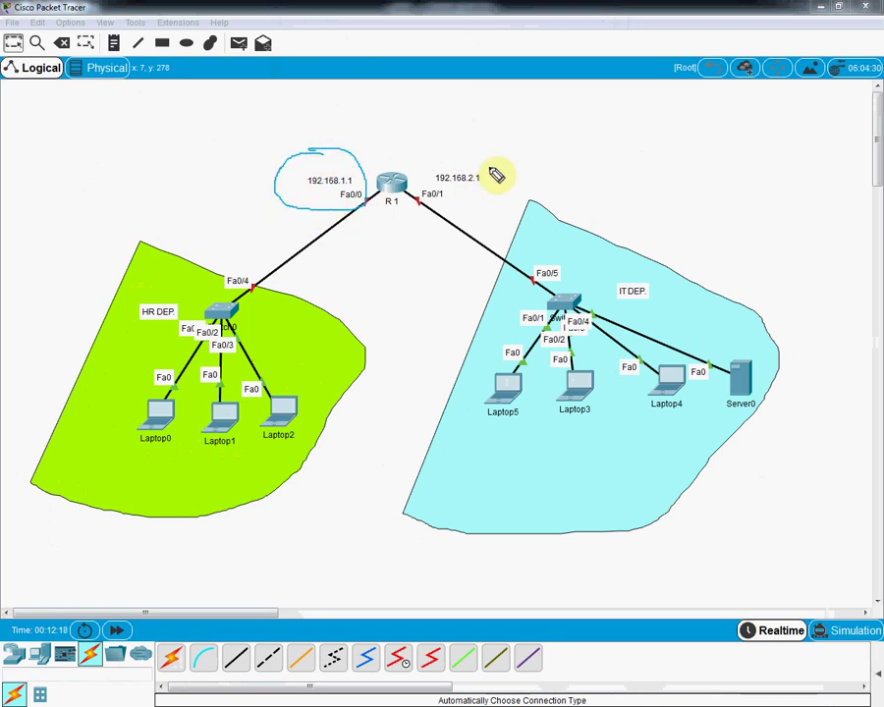
mouse_move(451, 151)
mouse_down()
mouse_move(420, 191)
mouse_move(493, 166)
mouse_move(451, 150)
mouse_up()
mouse_move(333, 193)
mouse_down()
mouse_move(261, 264)
mouse_move(250, 333)
mouse_move(243, 330)
mouse_move(280, 295)
mouse_up()
click(465, 190)
mouse_move(504, 229)
mouse_down()
mouse_move(506, 263)
mouse_move(487, 286)
mouse_up()
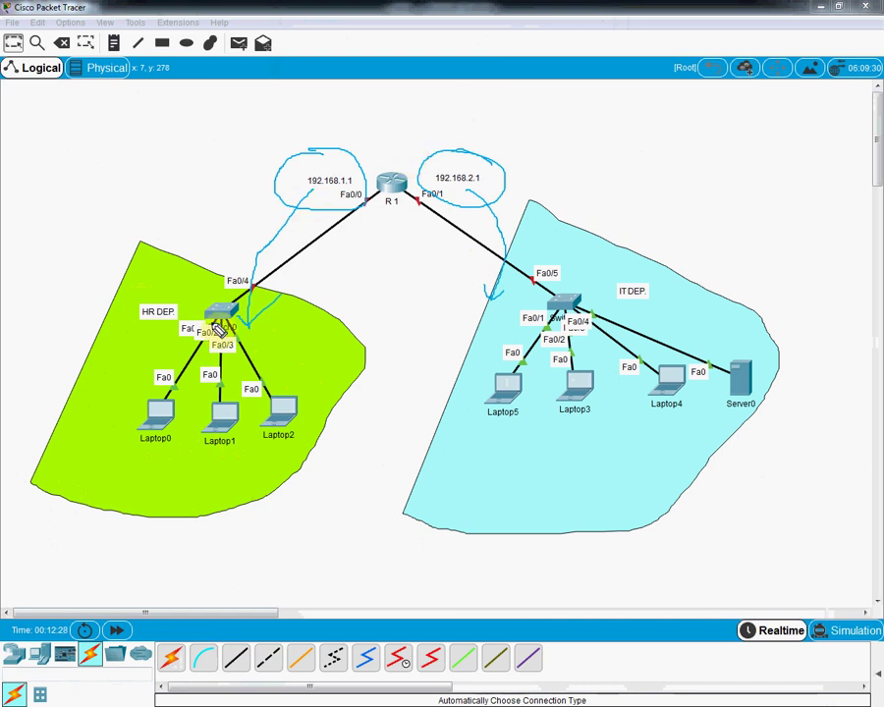
Step: Underline the Laptop0 and Laptop1 names and select Laptop0's name for renaming
drag(141, 446, 165, 446)
drag(236, 457, 241, 451)
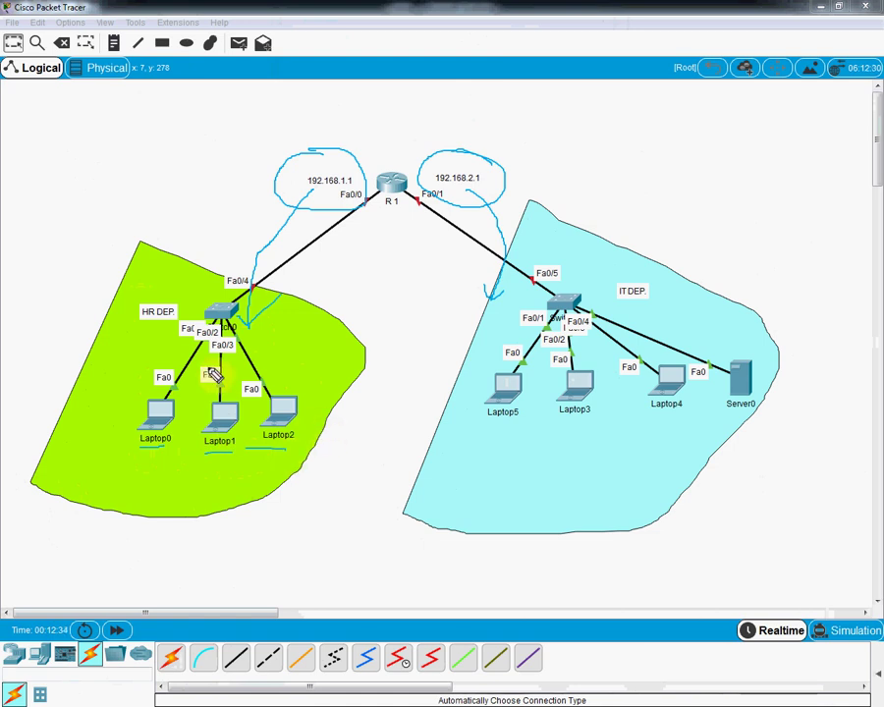
click(154, 439)
drag(183, 436, 85, 439)
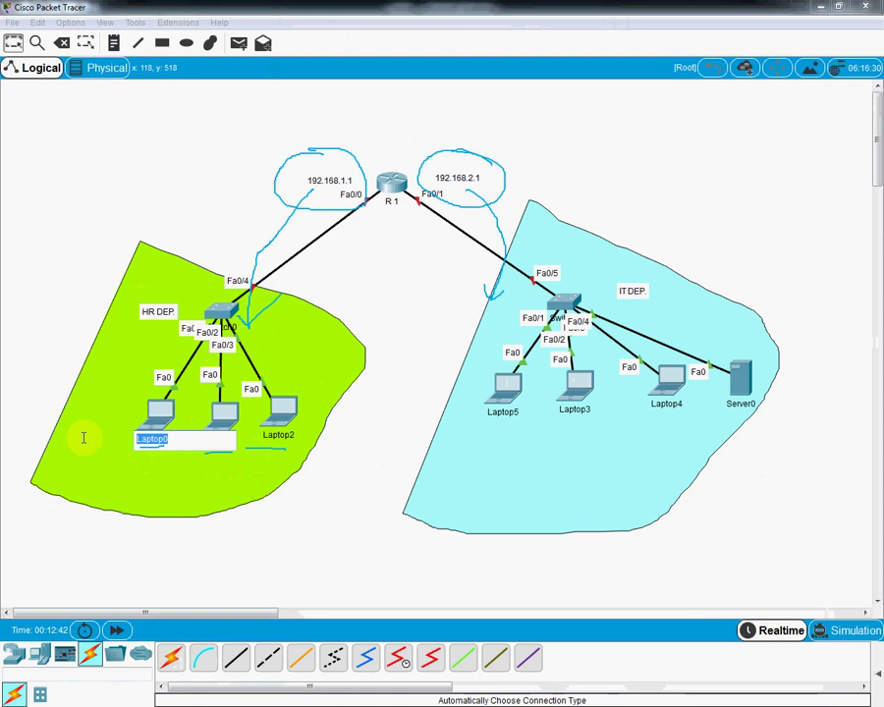
Step: Rename Laptop0's label to 192.168.1.2
text(192.168.1.2)
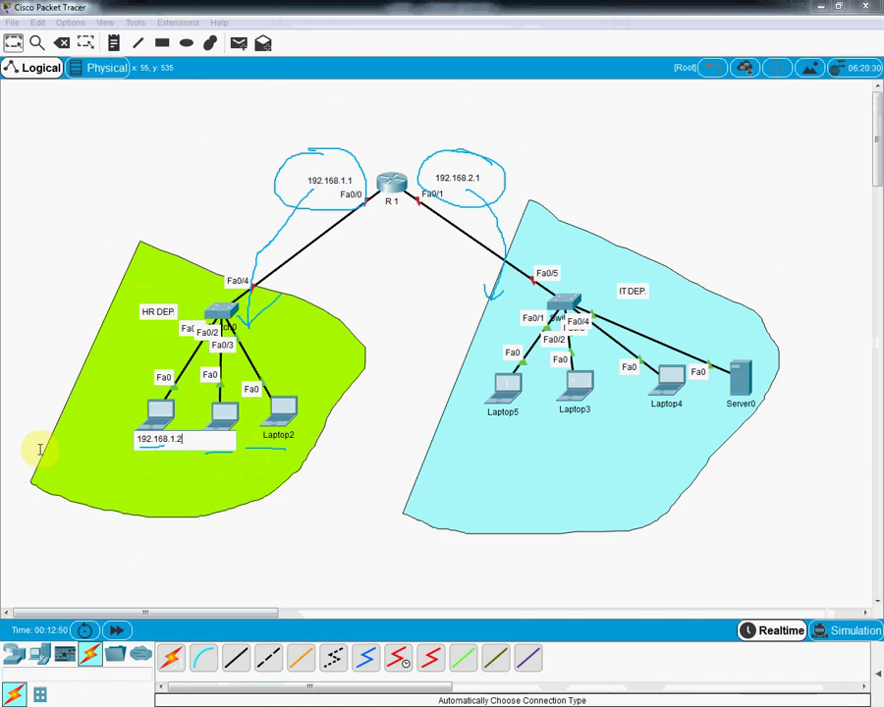
key(ctrl+a)
key(ctrl+c)
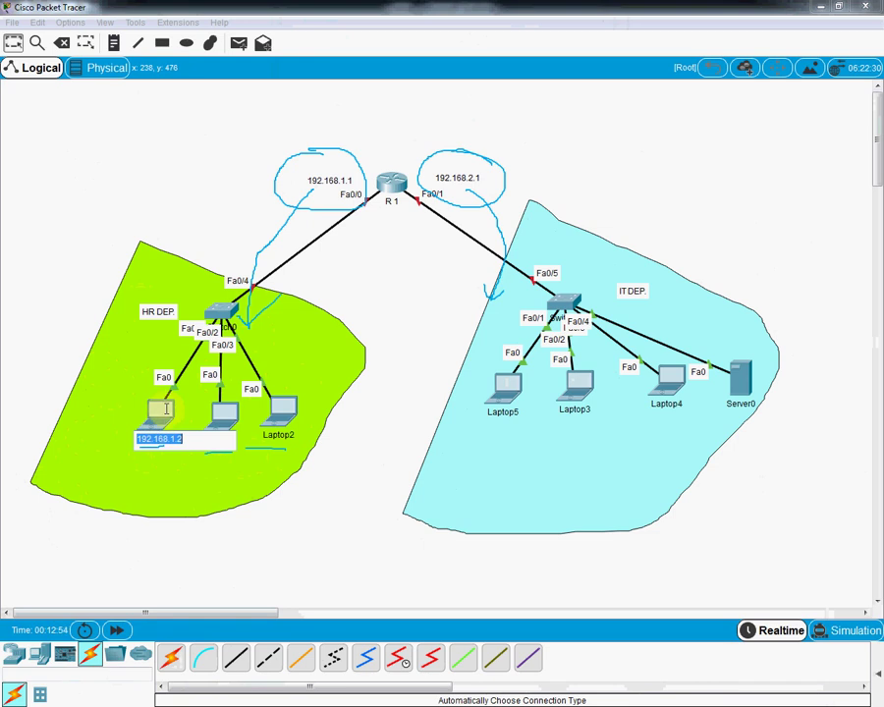
key(Return)
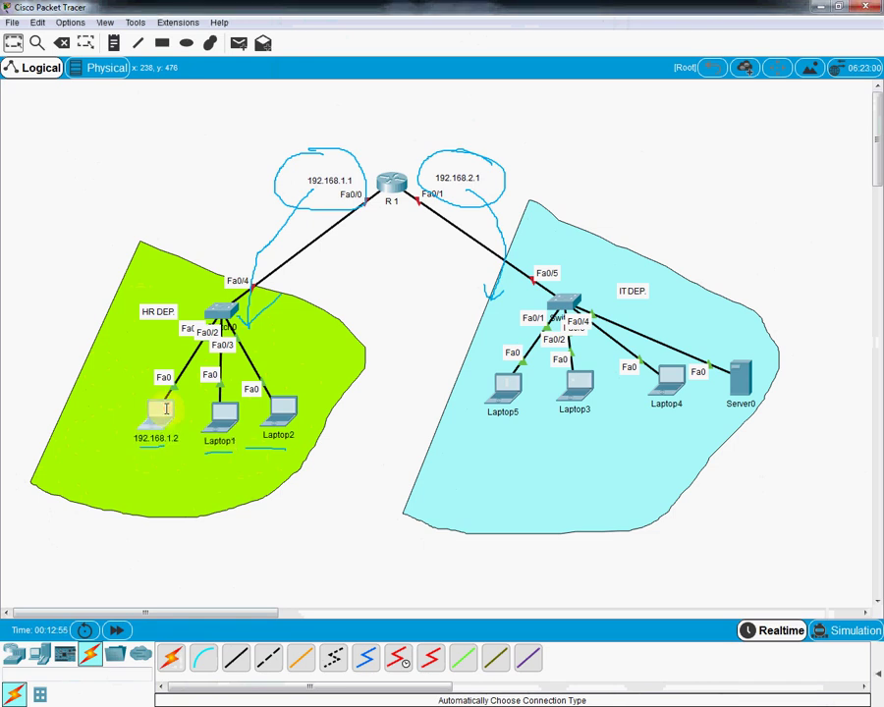
Step: Give Laptop0 IP 192.168.1.2, mask 255.255.255.0 and gateway 192.168.1.1
click(162, 411)
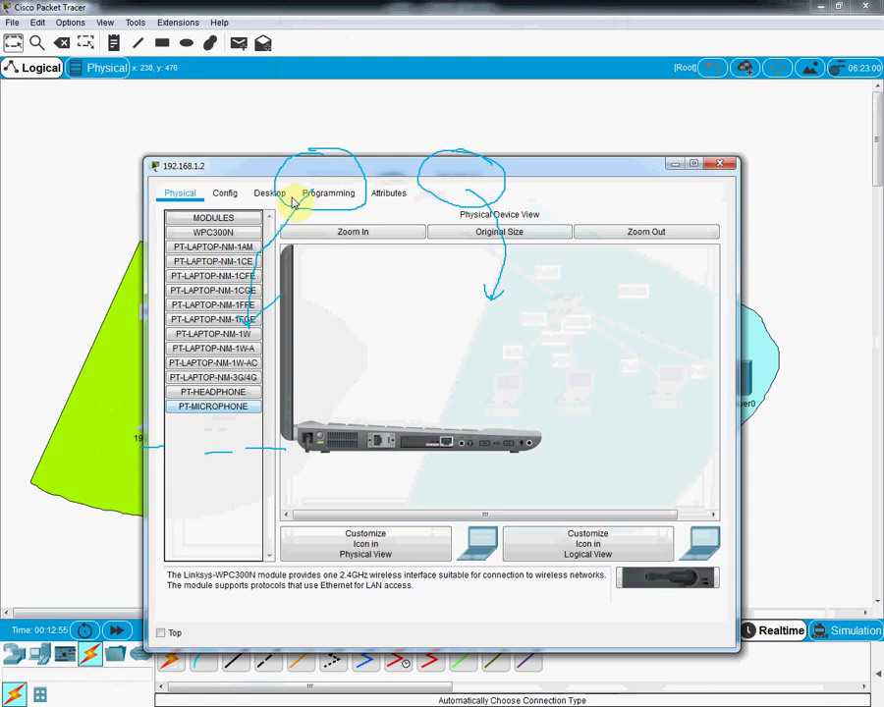
click(228, 196)
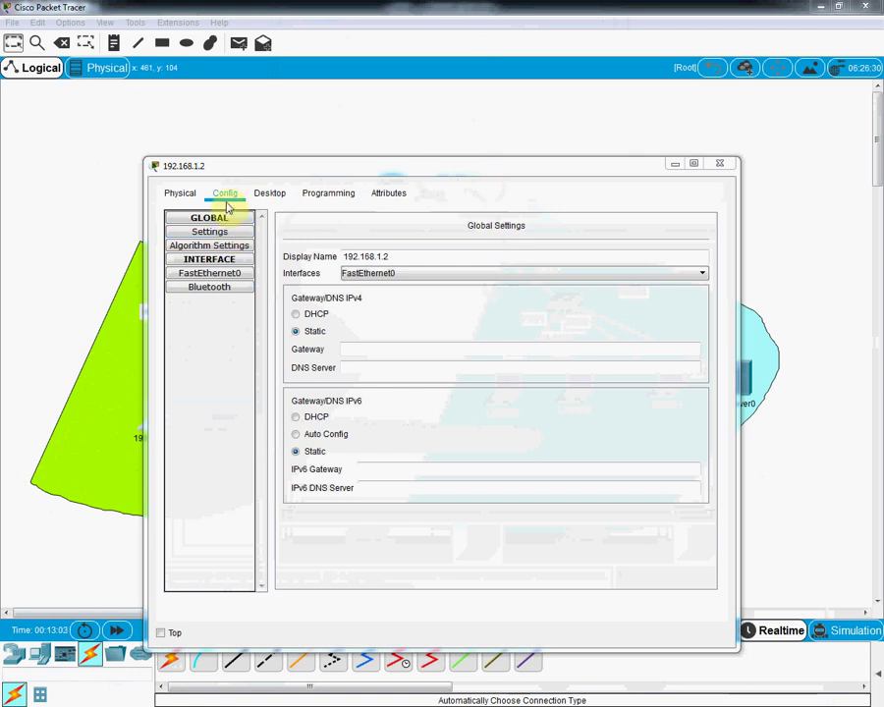
click(179, 192)
click(271, 192)
click(215, 246)
click(405, 292)
text(192.168.1.2)
click(392, 311)
double_click(403, 328)
text(192.168.1.2)
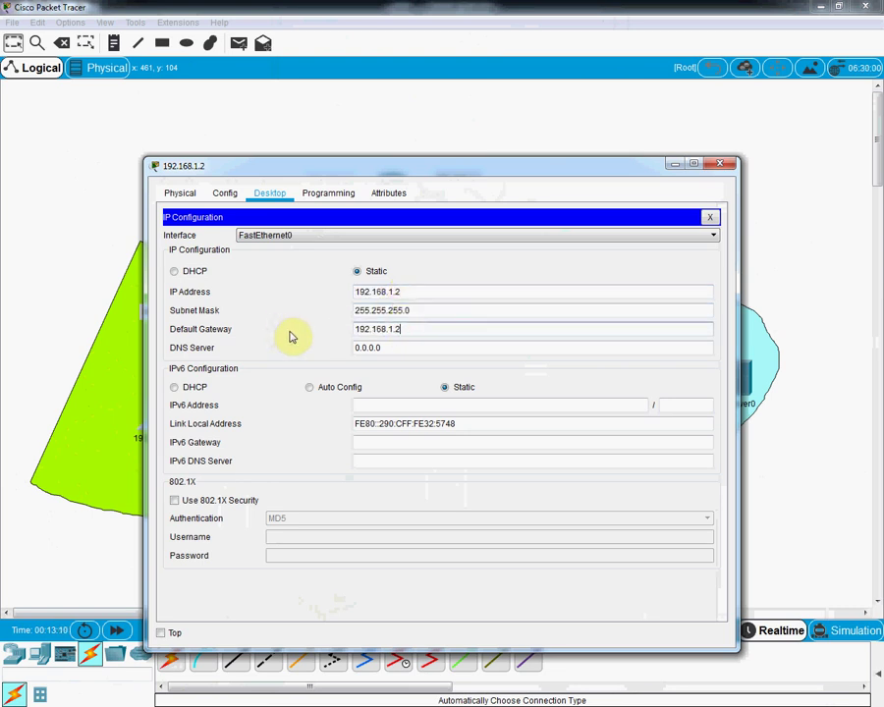
text(1)
click(720, 164)
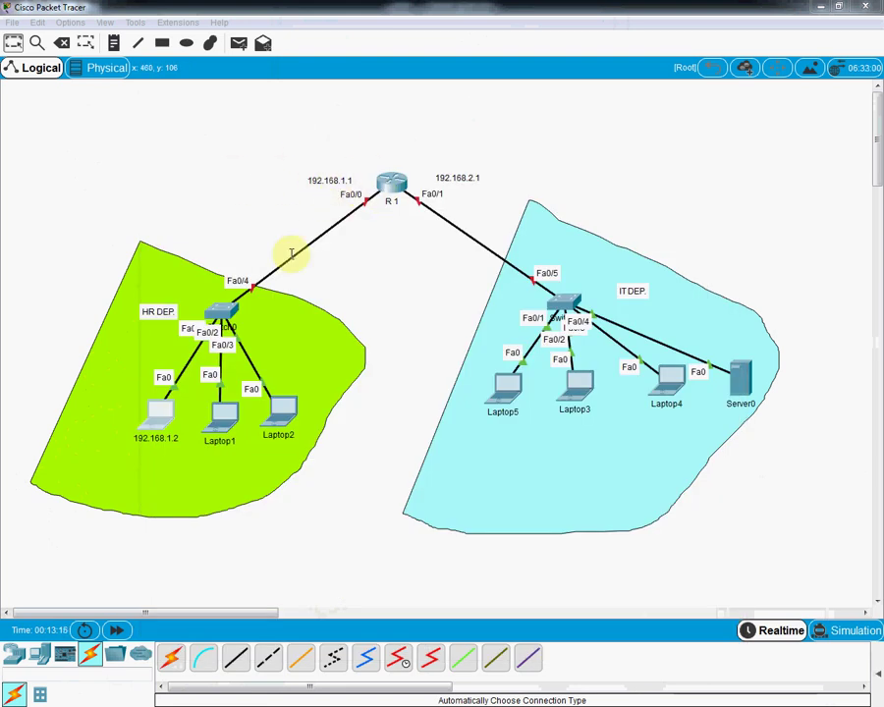
Step: Rename Laptop1's label to 192.168.1.3
click(218, 439)
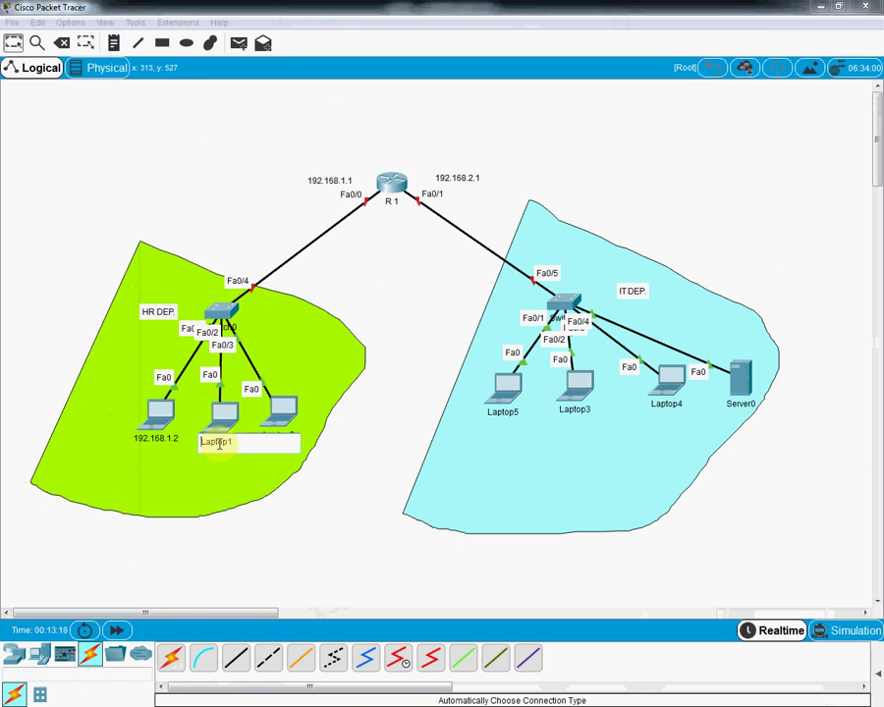
key(ctrl+a)
key(ctrl+v)
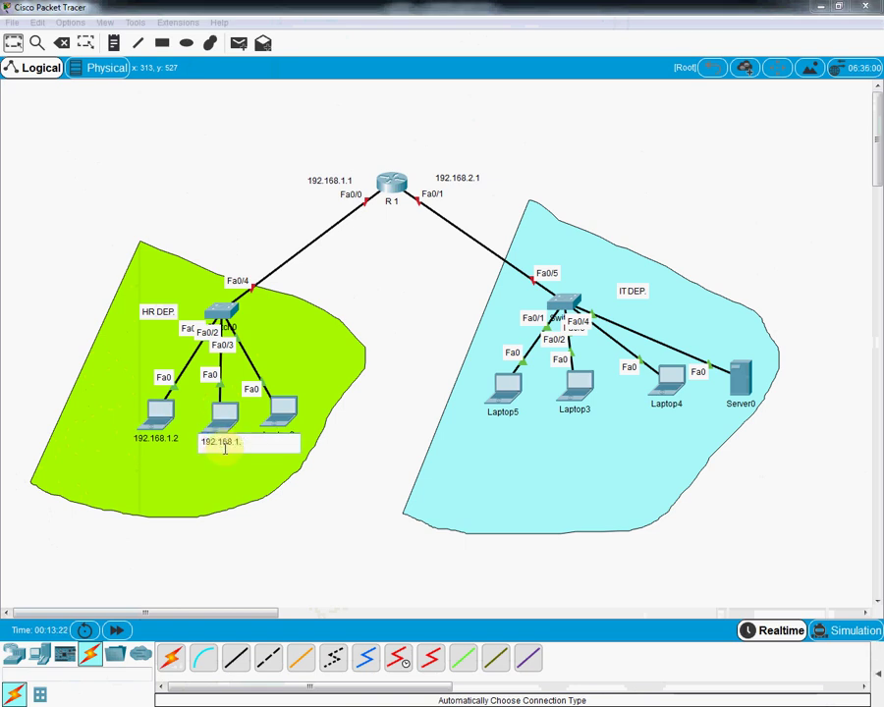
key(ctrl+a)
key(ctrl+c)
key(Return)
Step: Give the laptop IP 192.168.1.3, mask 255.255.255.0 and gateway 192.168.1.1
click(225, 417)
click(264, 195)
click(227, 243)
click(371, 289)
text(192.168.1.3)
click(379, 312)
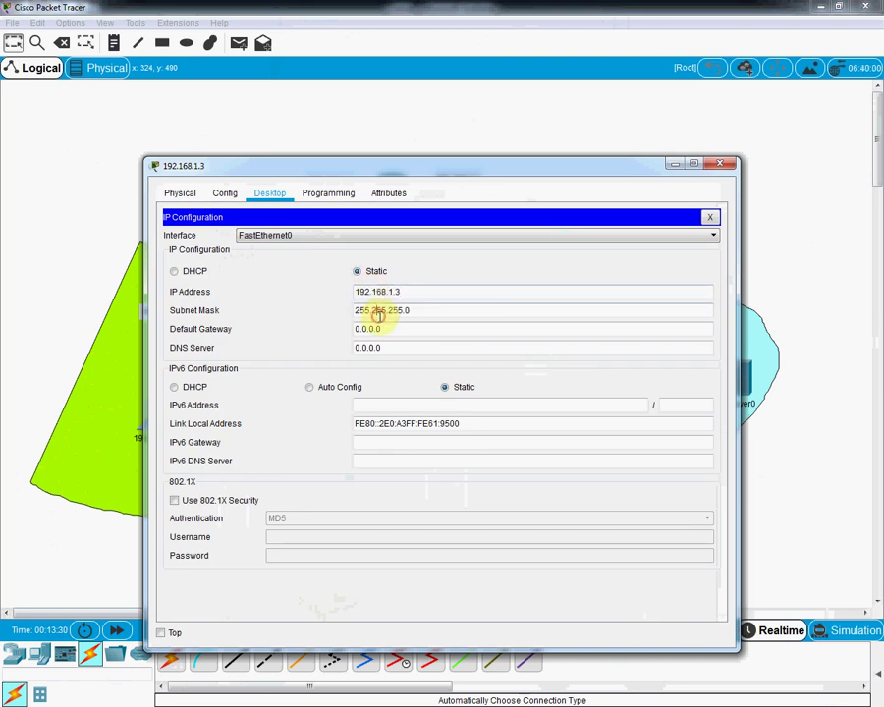
drag(386, 329, 250, 331)
text(192.168.1.3)
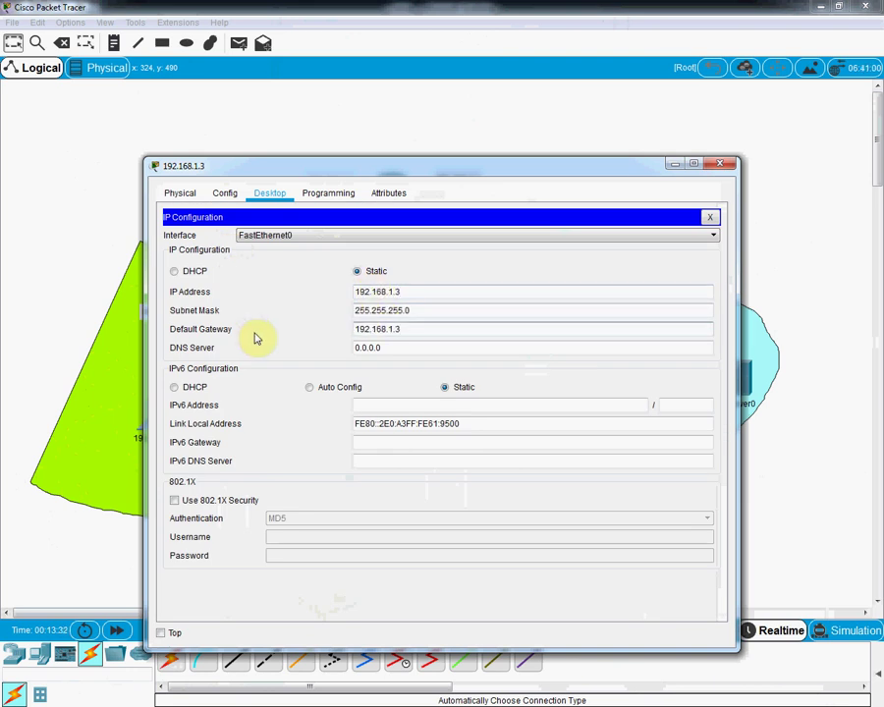
text(1)
click(722, 162)
Step: Rename Laptop2's label to 192.168.1.4
click(279, 434)
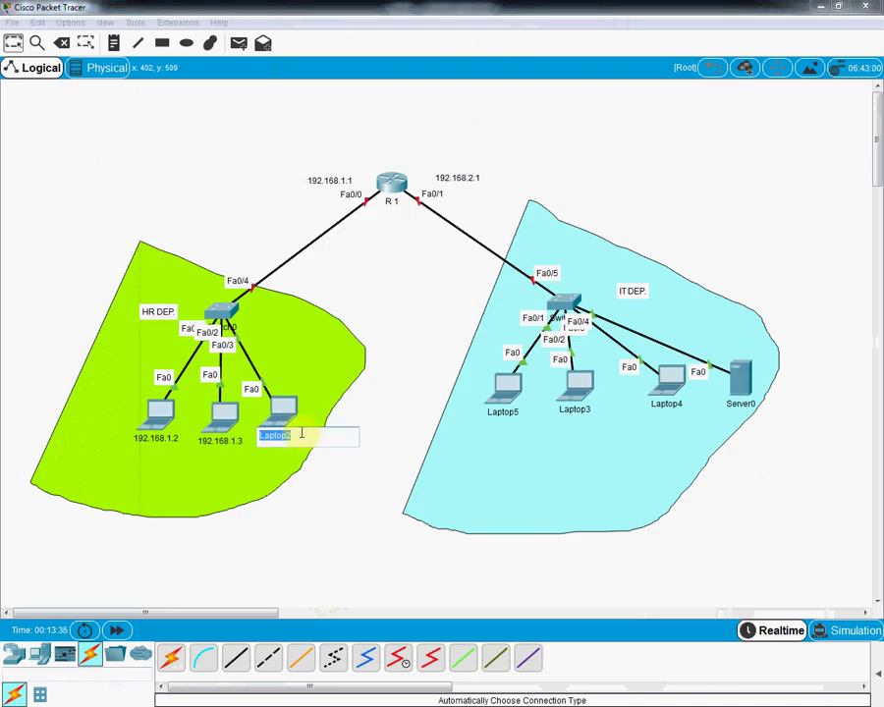
key(ctrl+v)
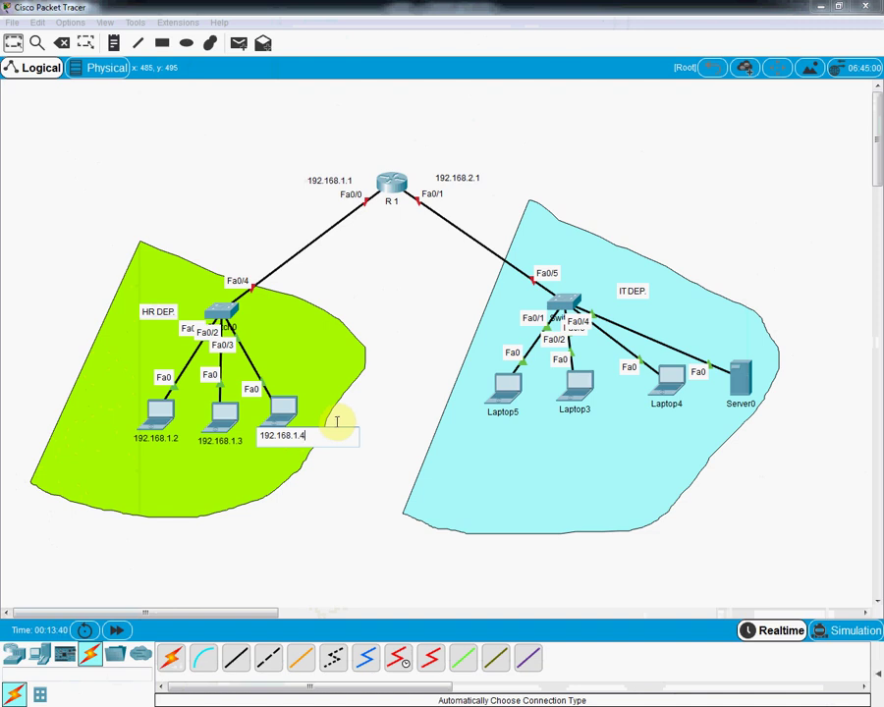
key(ctrl+a)
key(ctrl+c)
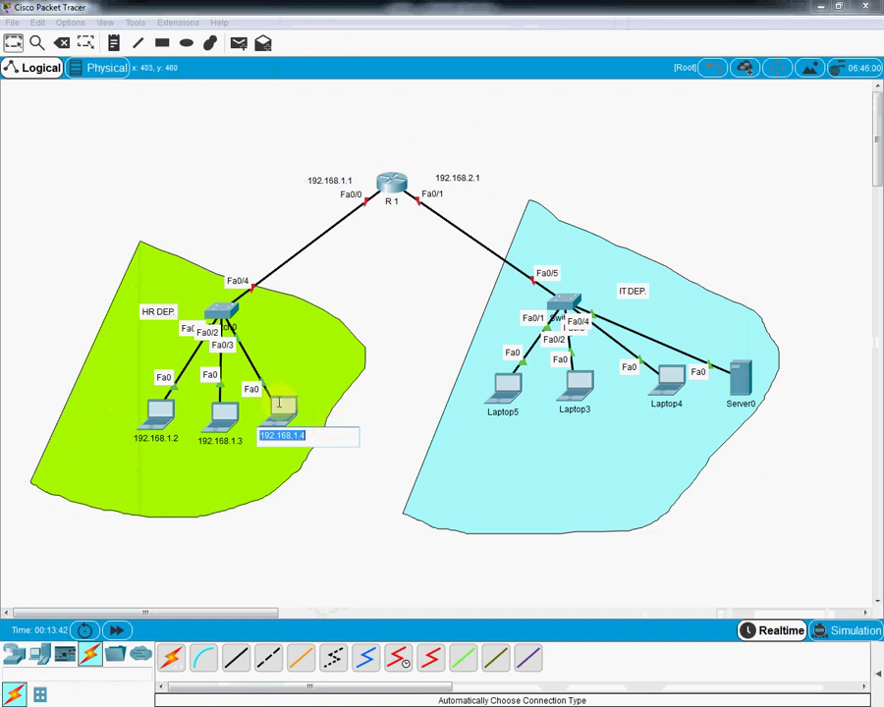
key(Return)
Step: Give the laptop IP 192.168.1.4, mask 255.255.255.0 and gateway 192.168.1.1
click(276, 419)
click(267, 192)
click(231, 249)
click(379, 287)
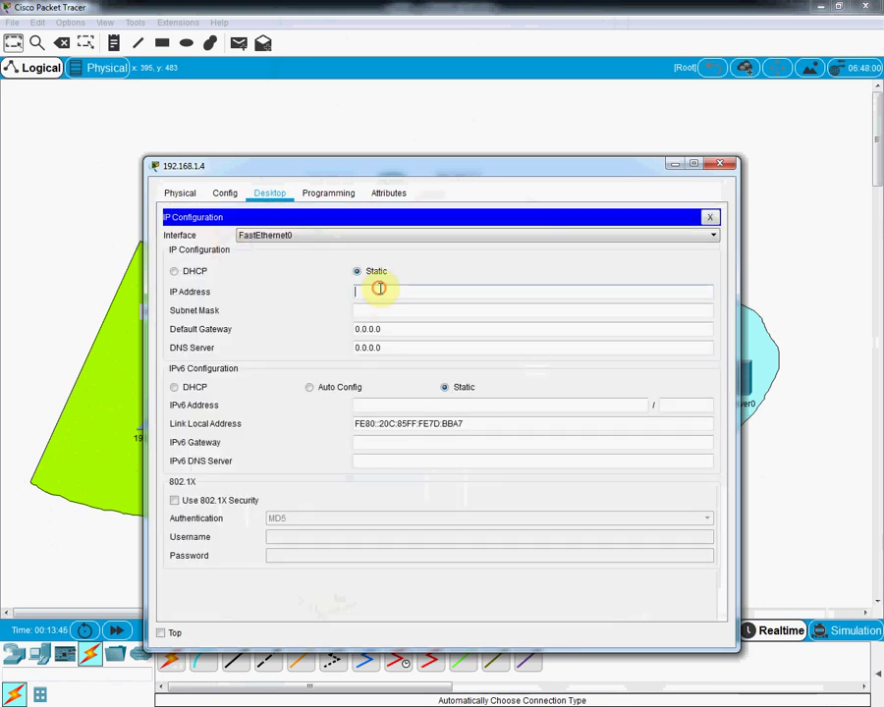
text(192.168.1.4)
key(Tab)
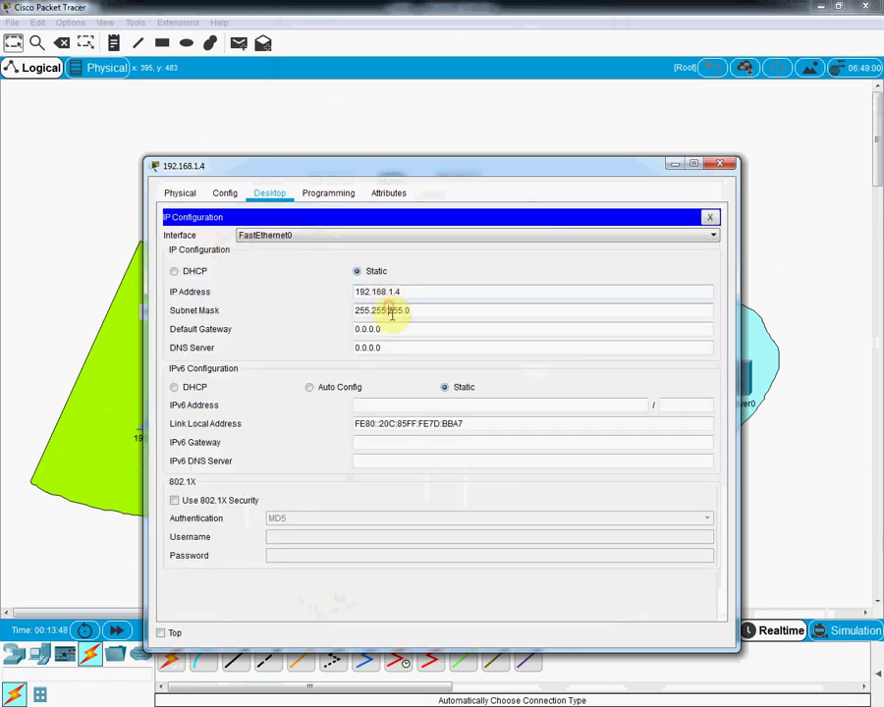
key(Tab)
key(ctrl+v)
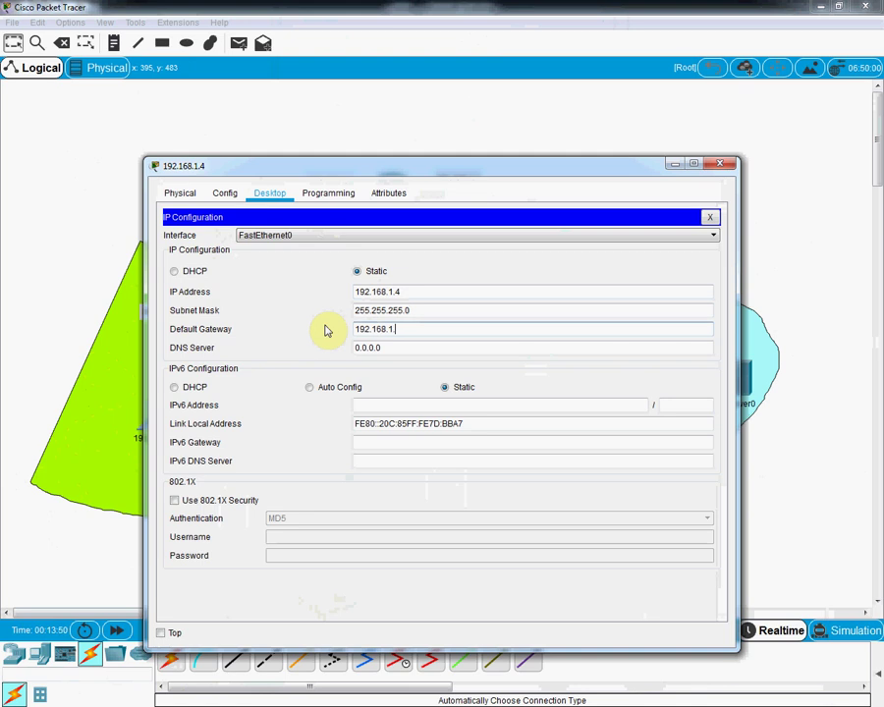
text(1)
click(721, 164)
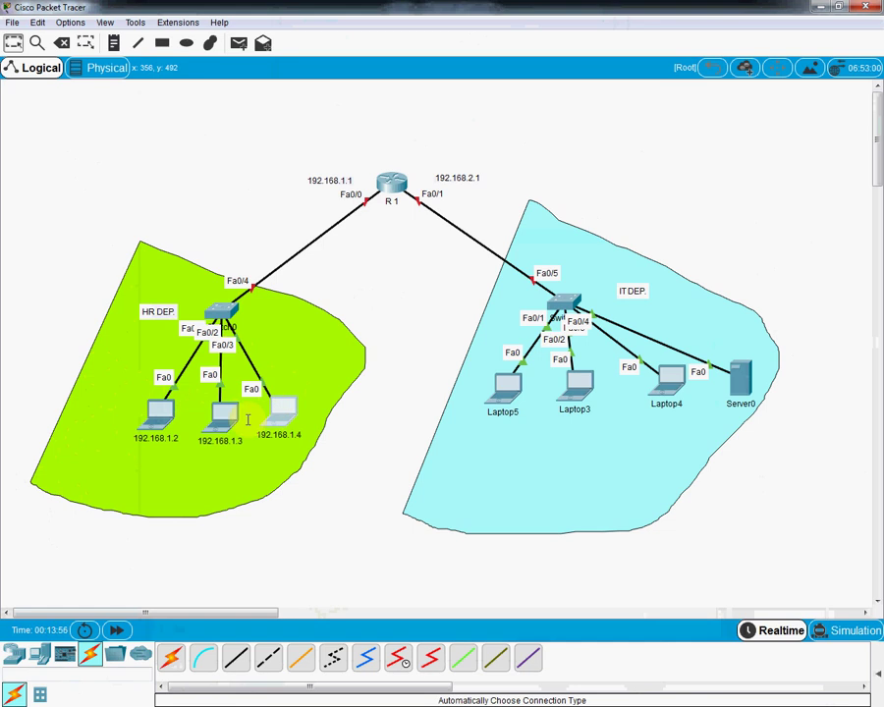
Step: Copy the 192.168.2.1 note text and relabel Laptop5 with an address
double_click(458, 177)
drag(491, 180, 416, 178)
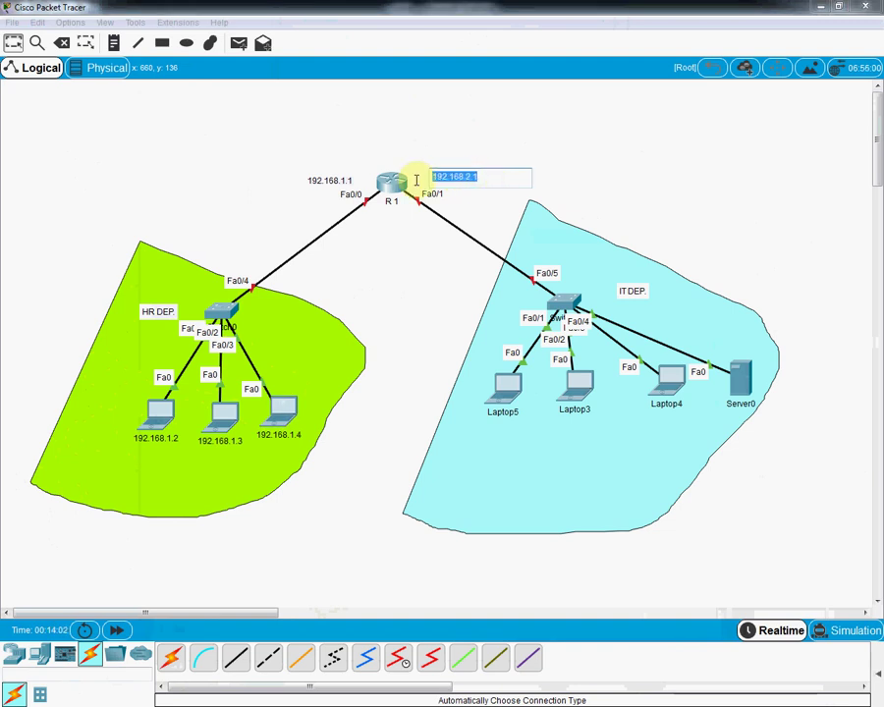
click(498, 408)
click(499, 410)
text(192.168.2.2)
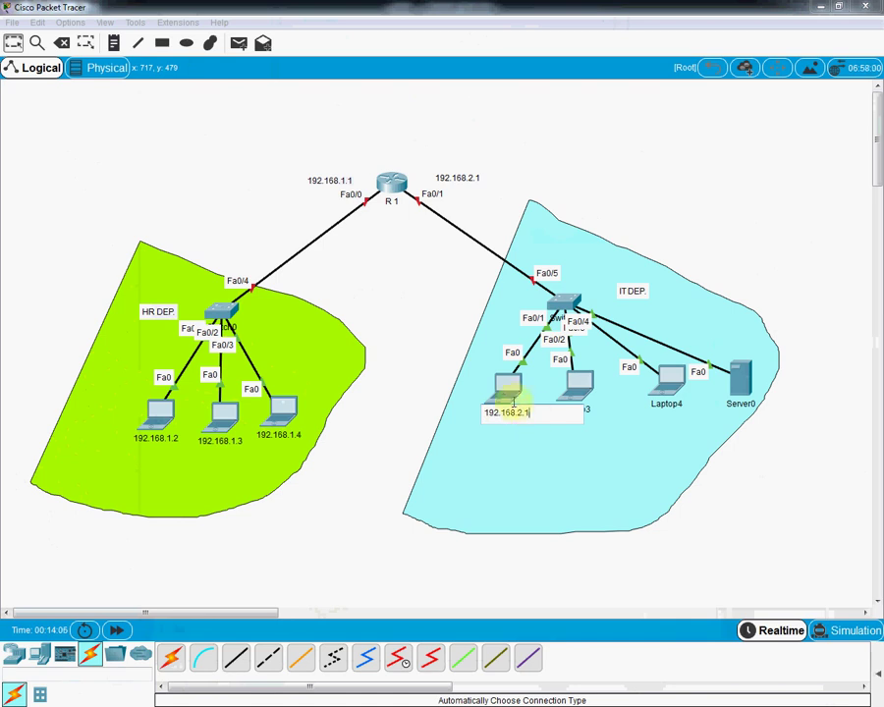
text(1)
click(506, 381)
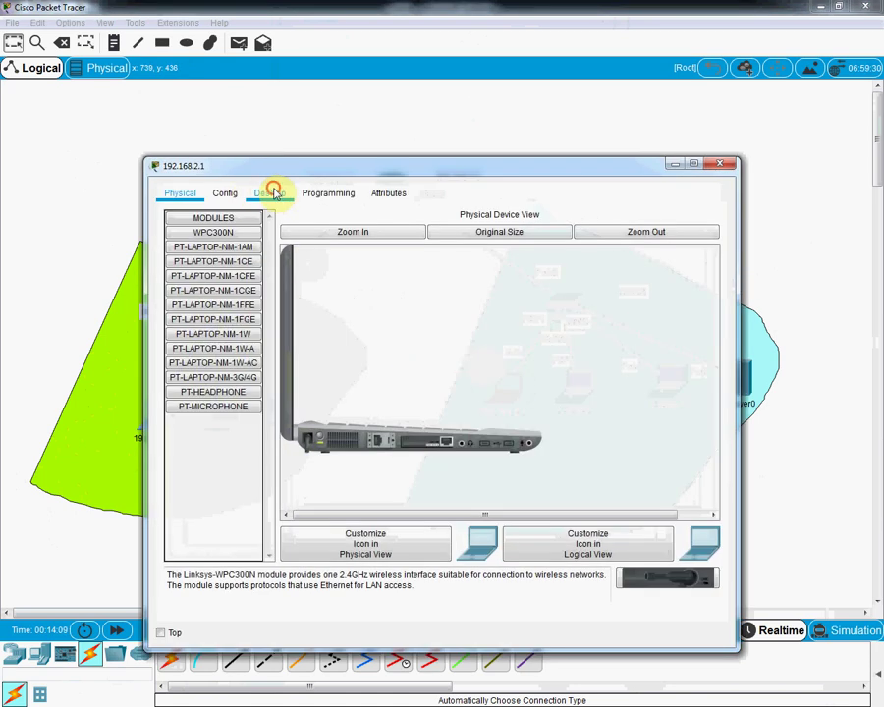
Step: Give the first IT laptop static IP 192.168.2.2, mask 255.255.255.0, gateway 192.168.2.1
click(272, 191)
click(245, 258)
click(359, 275)
click(371, 291)
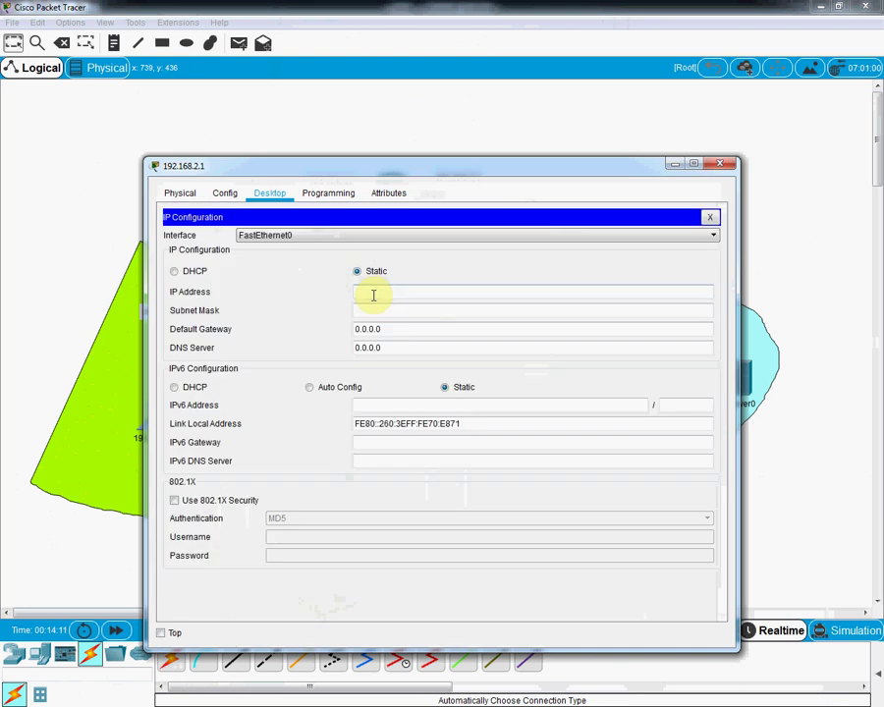
text(192.168.2.1)
click(383, 310)
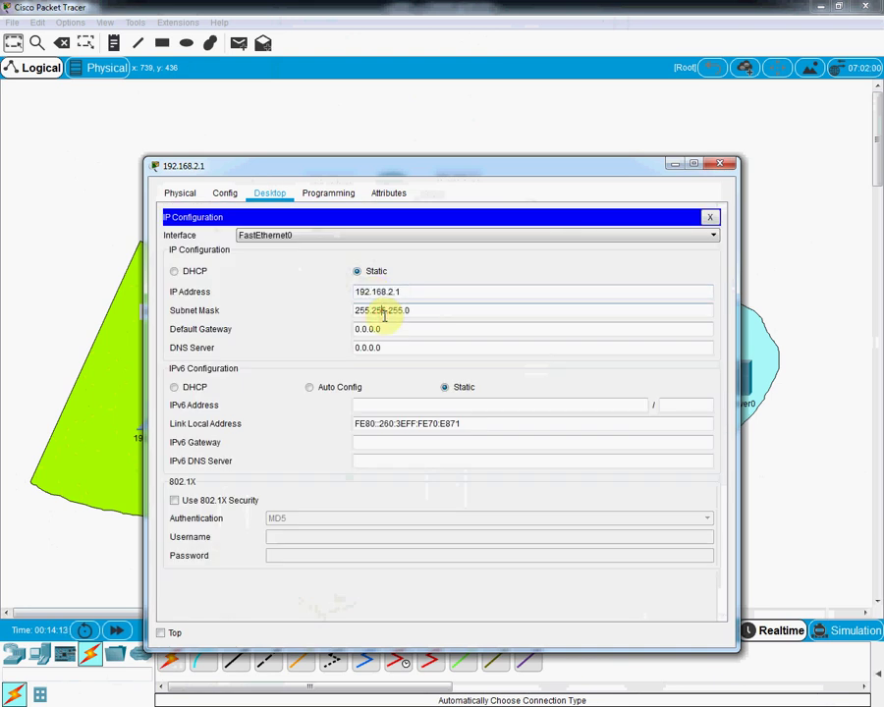
double_click(396, 331)
text(192.168.2.1)
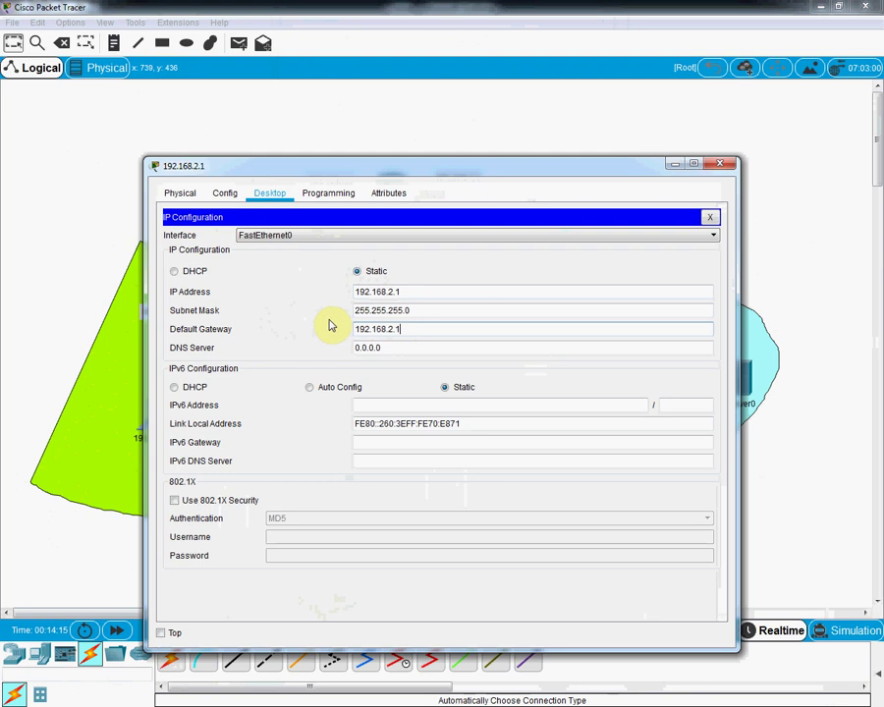
click(394, 291)
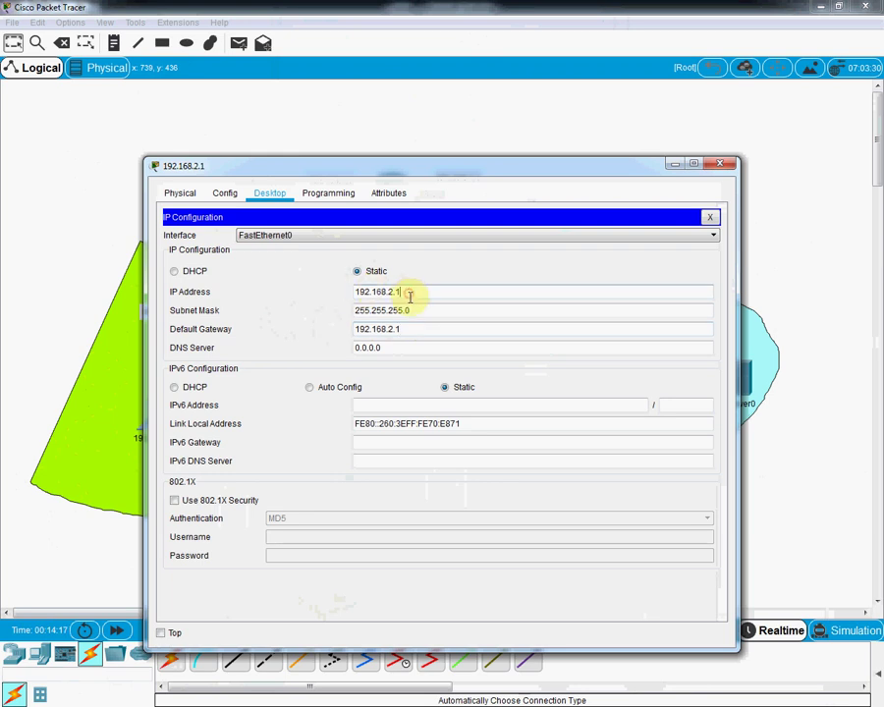
text(2)
click(401, 329)
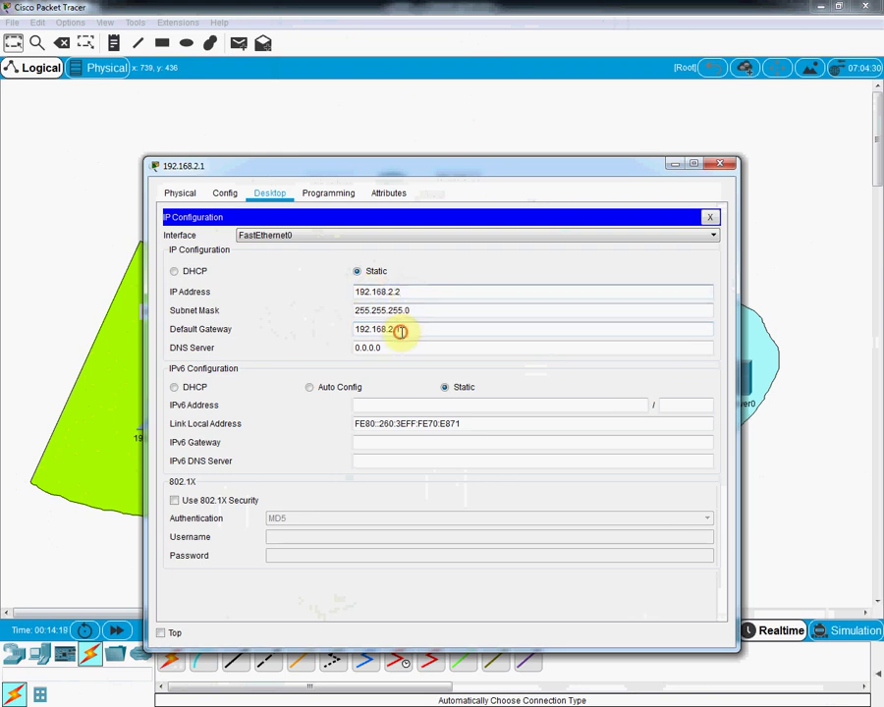
click(720, 163)
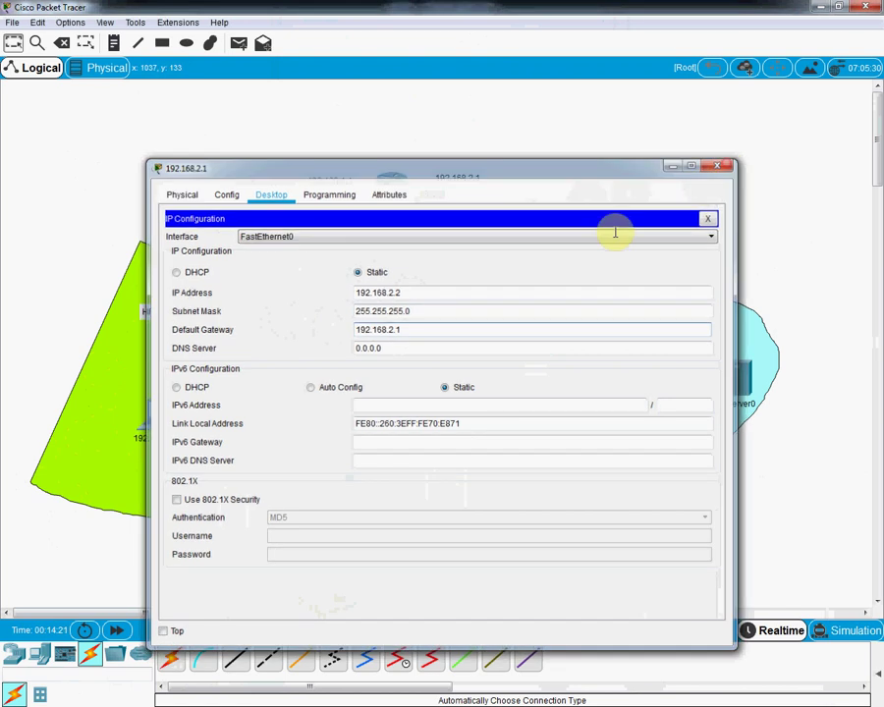
Step: Correct the laptop's label to 192.168.2.2
click(518, 406)
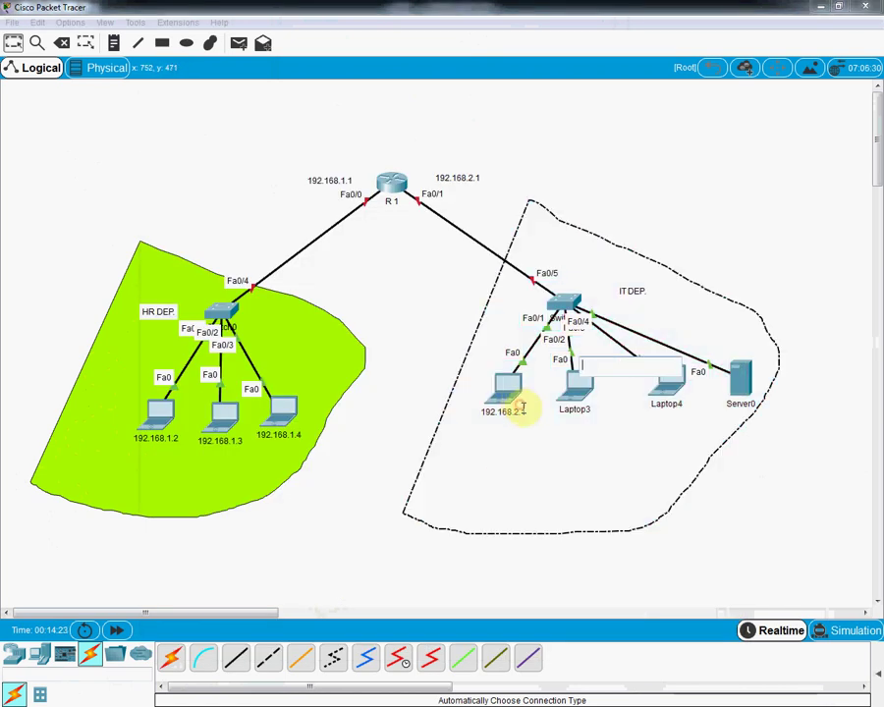
click(522, 410)
click(530, 416)
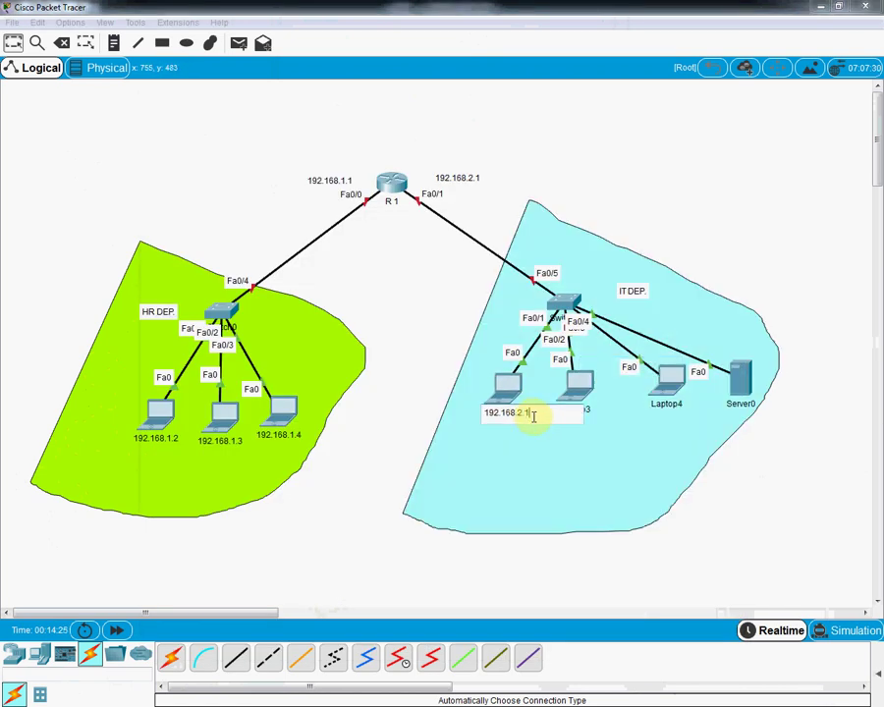
text(2)
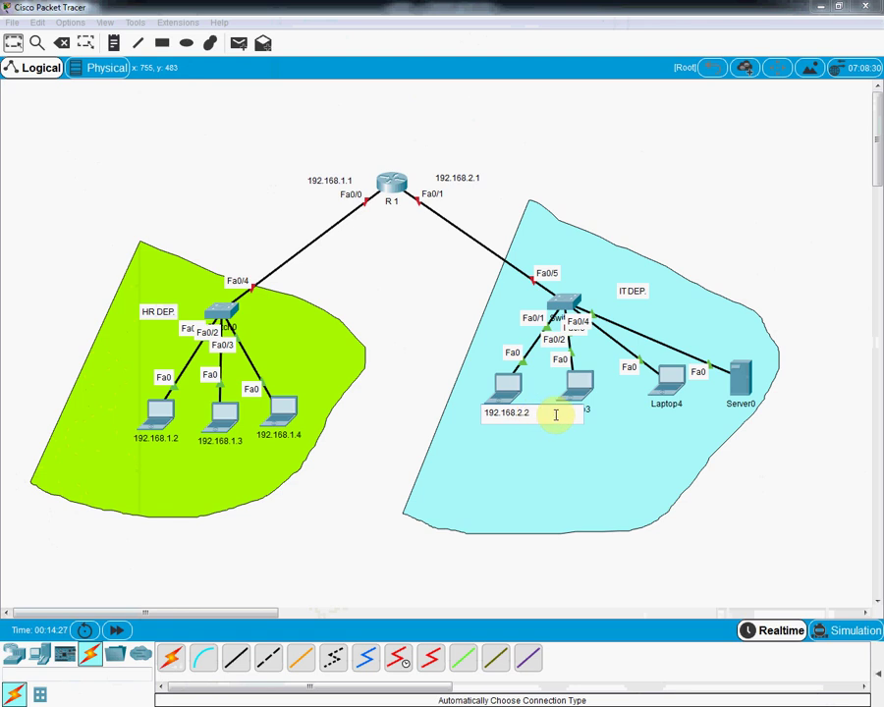
drag(542, 410, 488, 413)
key(ctrl+c)
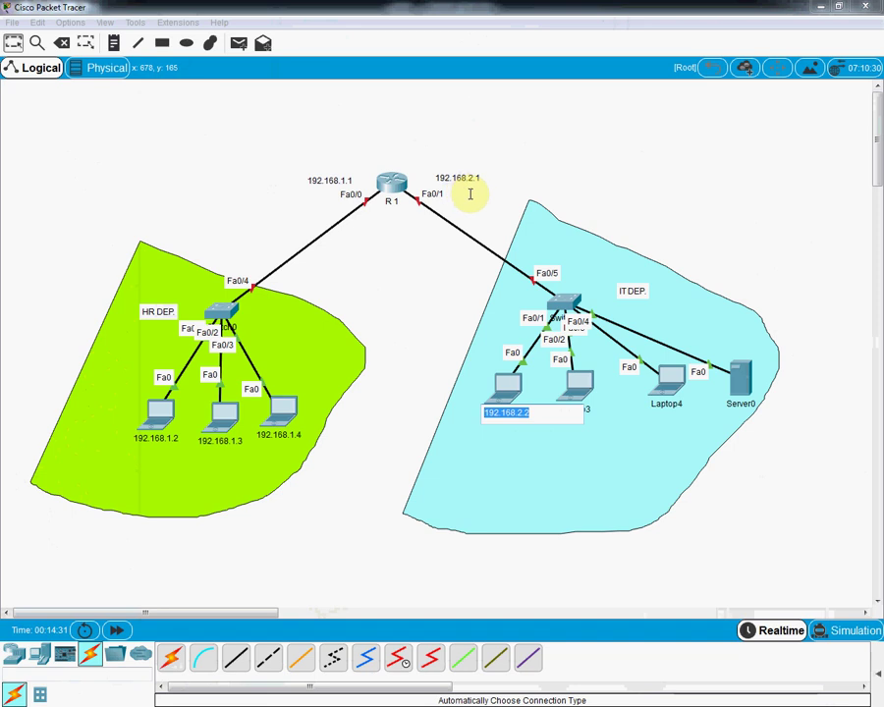
Step: Relabel Laptop3 as 192.168.2.3
click(774, 496)
click(574, 410)
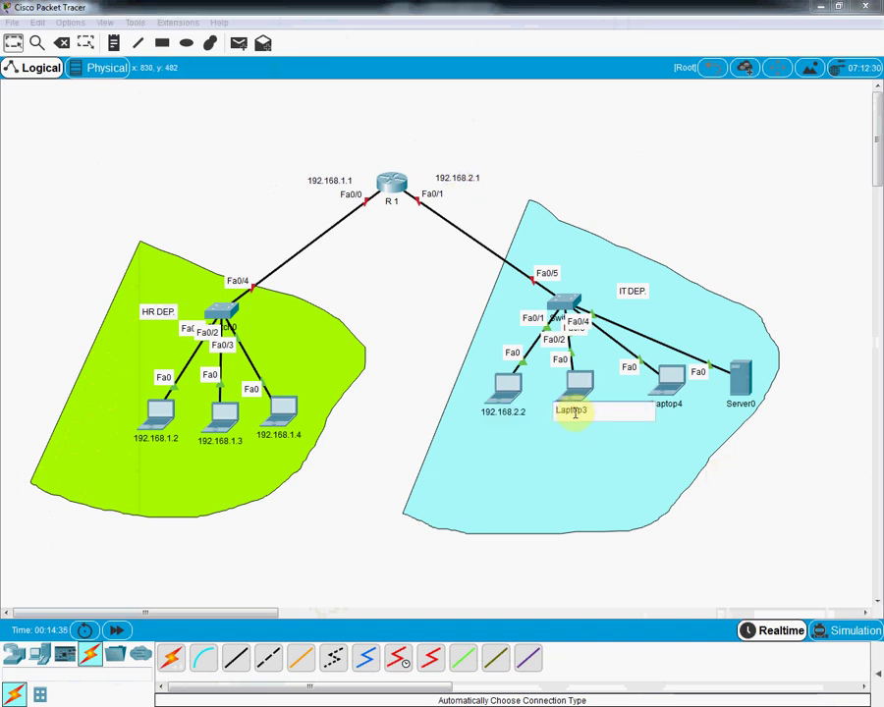
key(ctrl+v)
text(3)
key(ctrl+a)
Step: Give Laptop3 IP 192.168.2.3, mask 255.255.255.0 and gateway 192.168.2.1
click(579, 382)
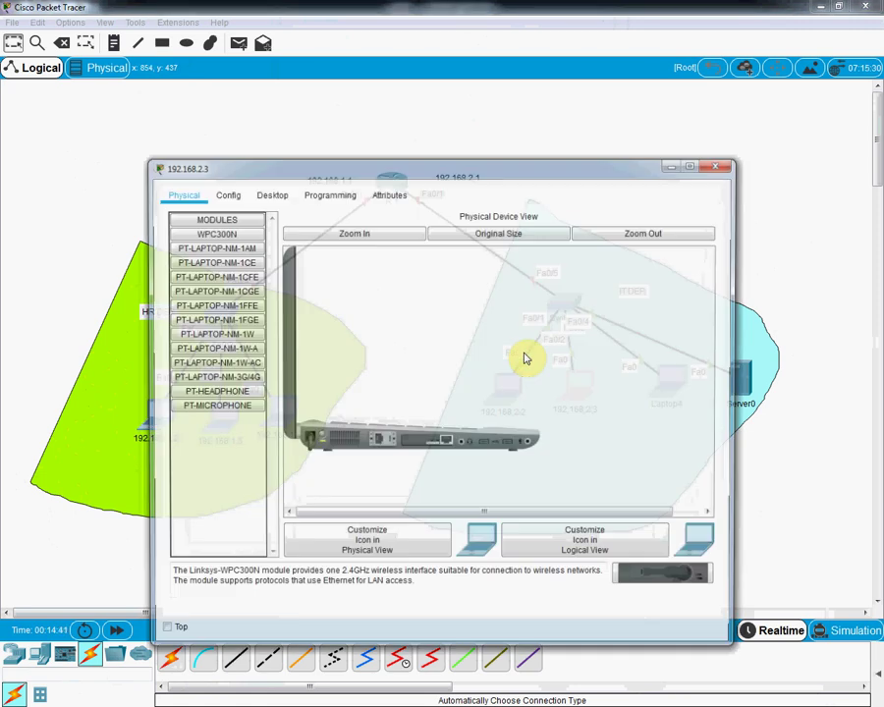
click(270, 193)
click(232, 247)
click(365, 293)
text(192.168.2.3)
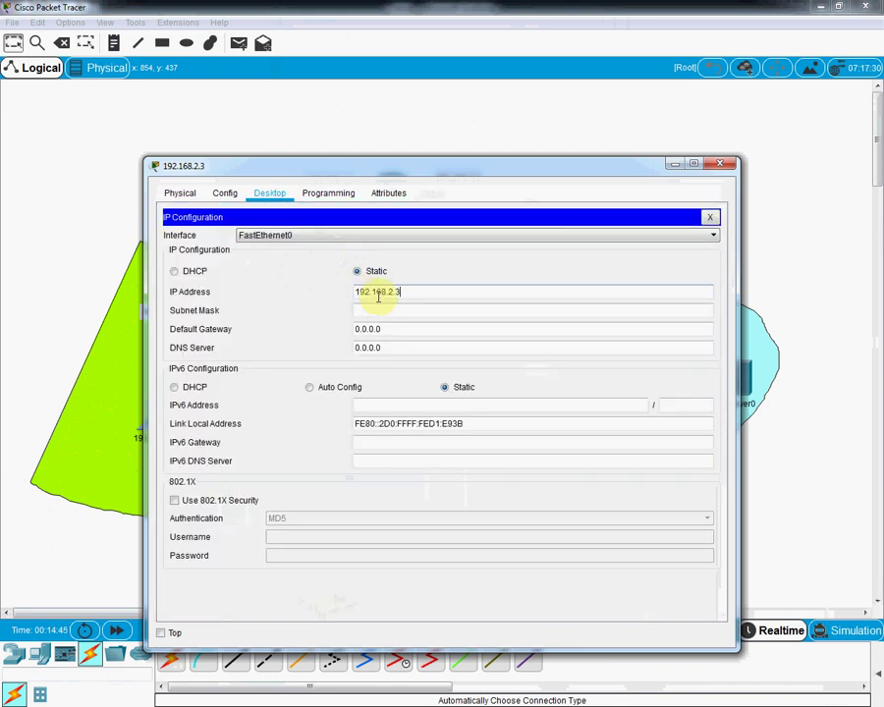
click(381, 311)
key(Tab)
text(192.168.2.1)
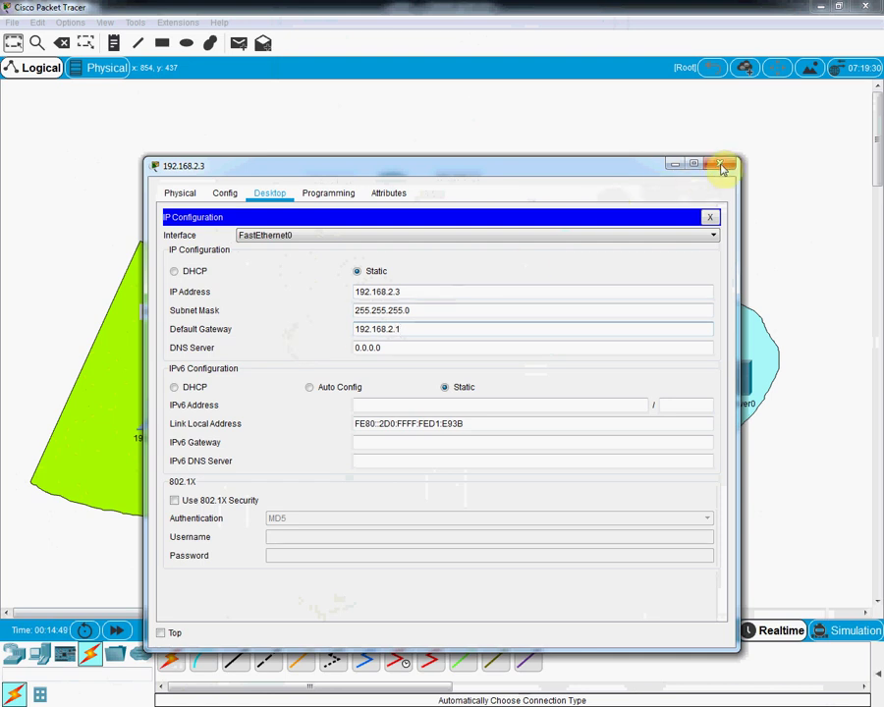
click(722, 164)
Step: Relabel Laptop4 as 192.168.2.4
click(665, 403)
text(192.168.2.3)
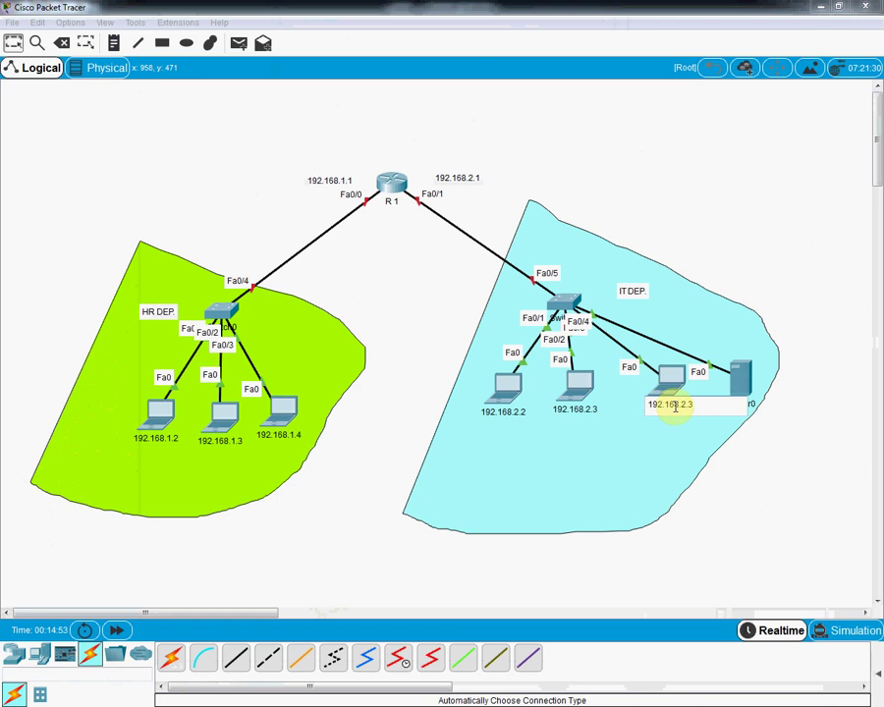
key(BackSpace)
text(4)
double_click(675, 405)
key(ctrl+c)
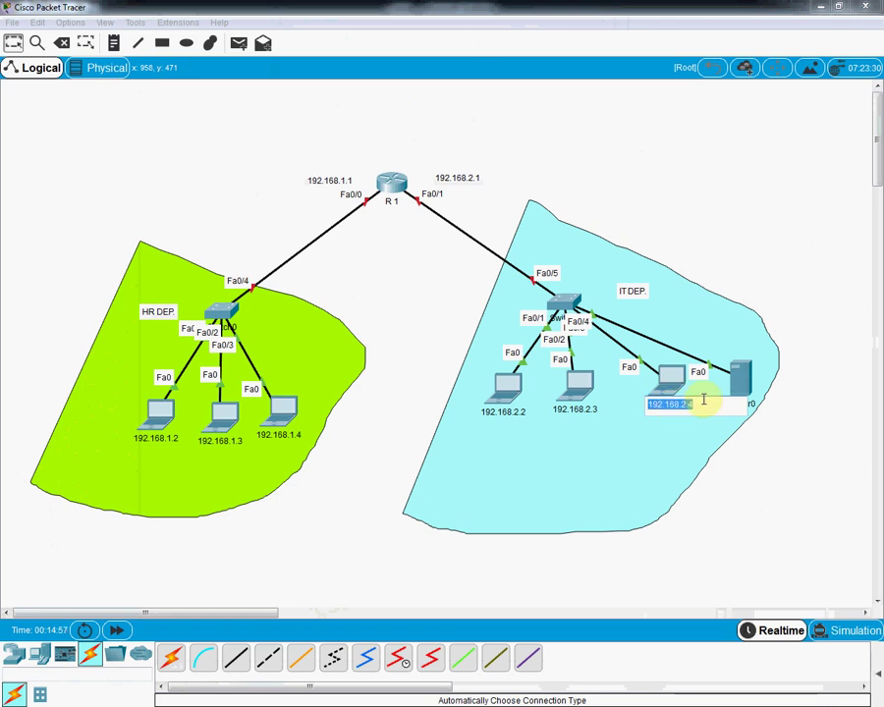
Step: Give Laptop4 IP 192.168.2.4 with gateway 192.168.2.1, and start relabelling Server0
click(670, 377)
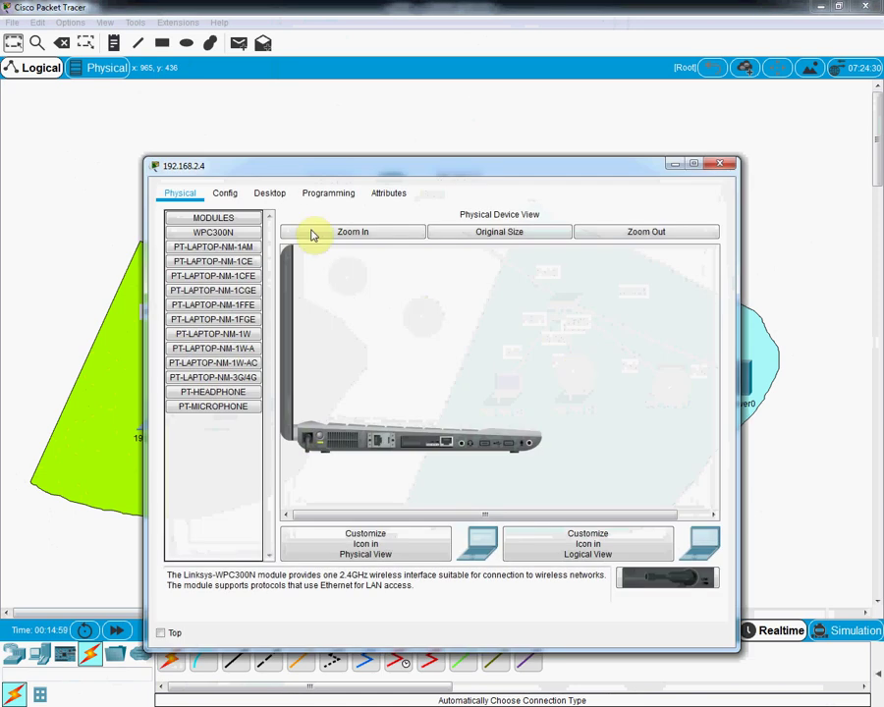
click(271, 192)
click(237, 245)
click(377, 292)
text(192.168.2.4)
key(Tab)
key(Tab)
text(192.168.2.4)
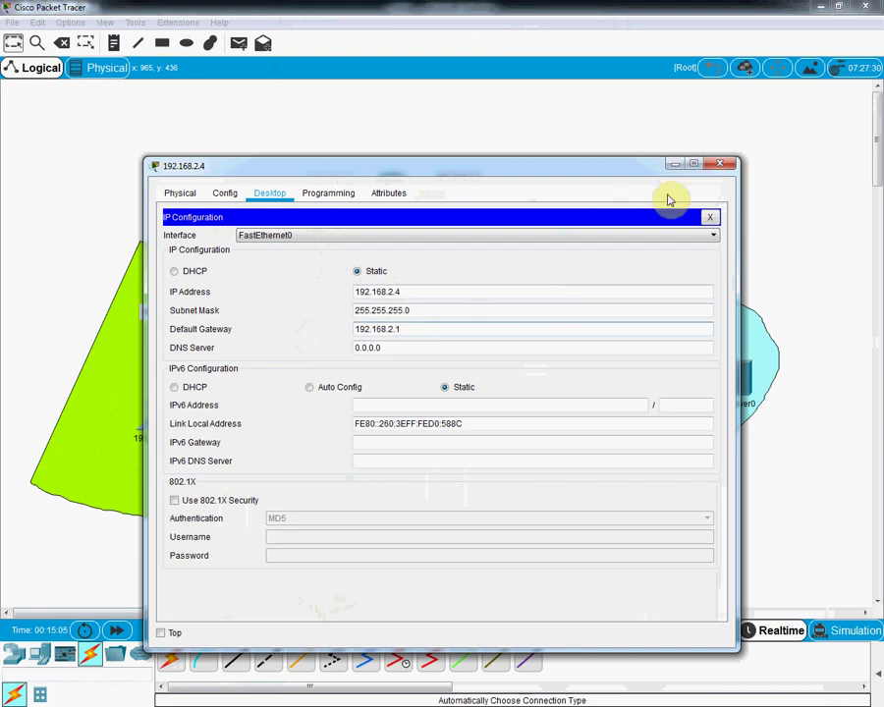
click(720, 164)
click(743, 404)
key(ctrl+v)
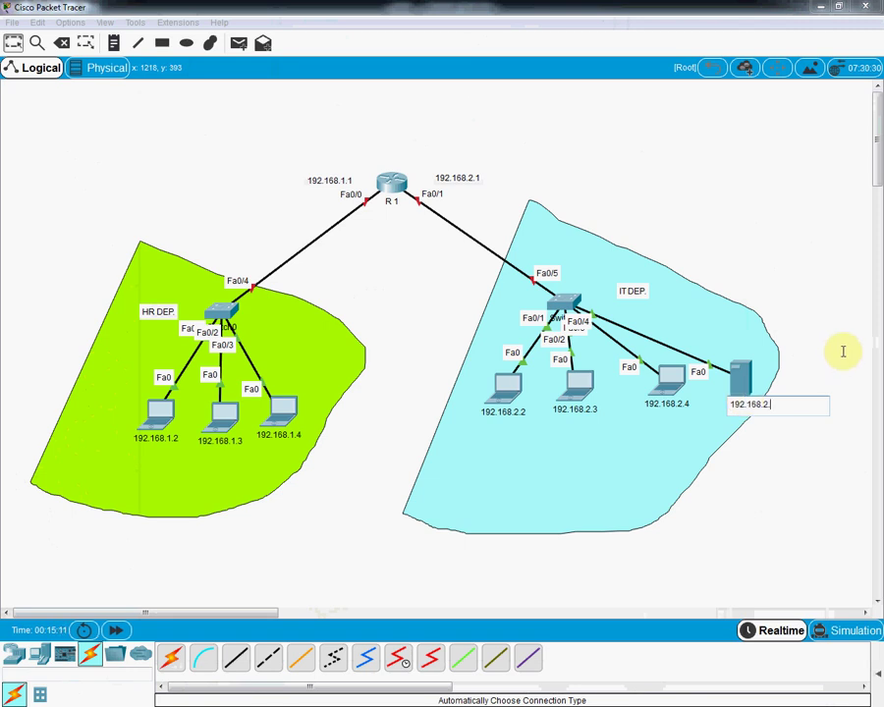
Step: Finish relabelling Server0 as 192.168.2.5
text(5)
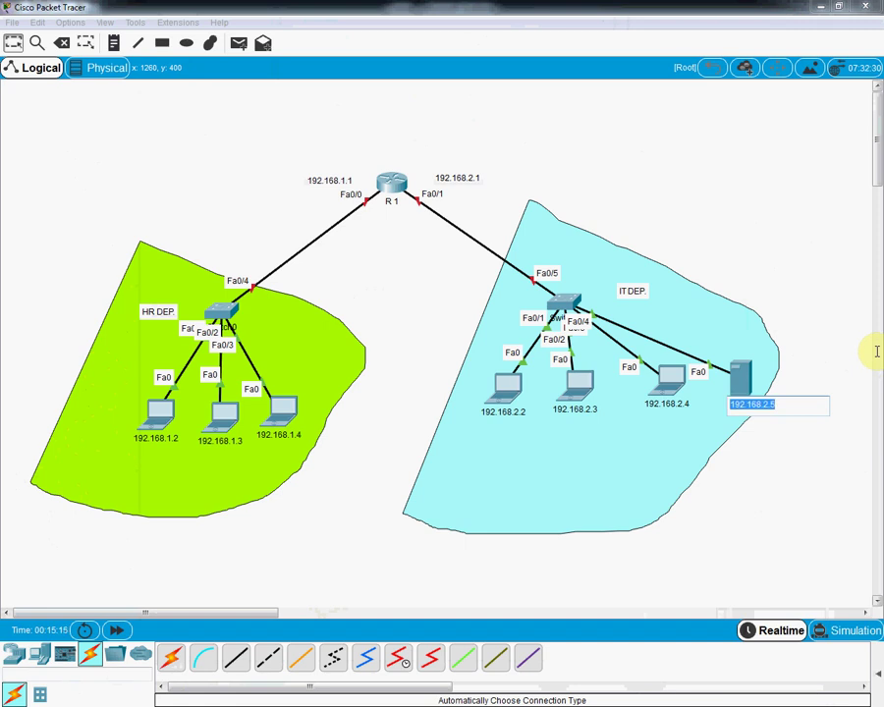
click(735, 374)
click(735, 374)
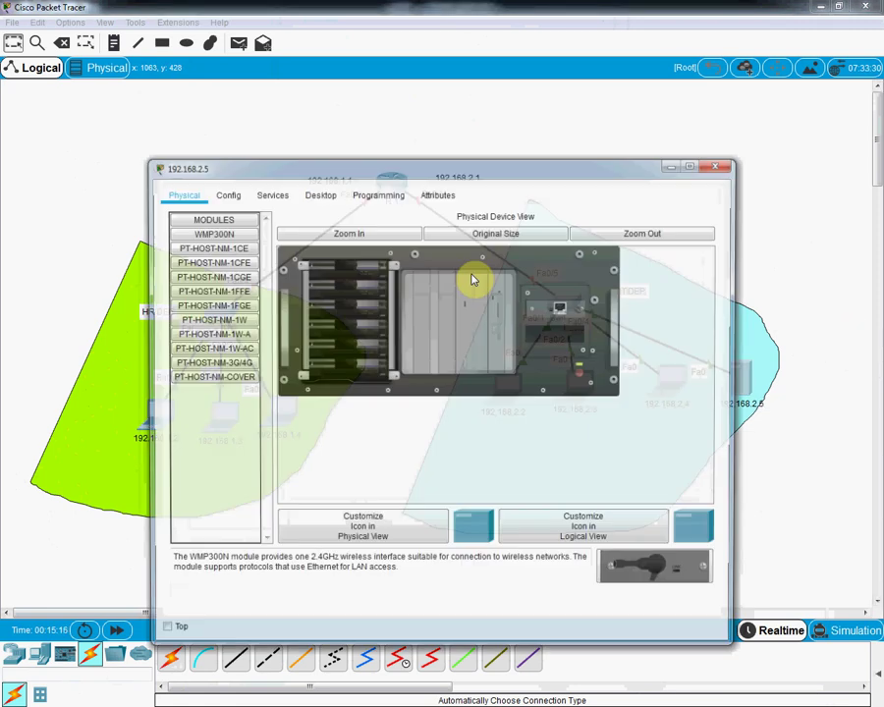
Step: Give Server0 IP 192.168.2.5, mask 255.255.255.0 and gateway 192.168.2.1
click(312, 193)
click(227, 228)
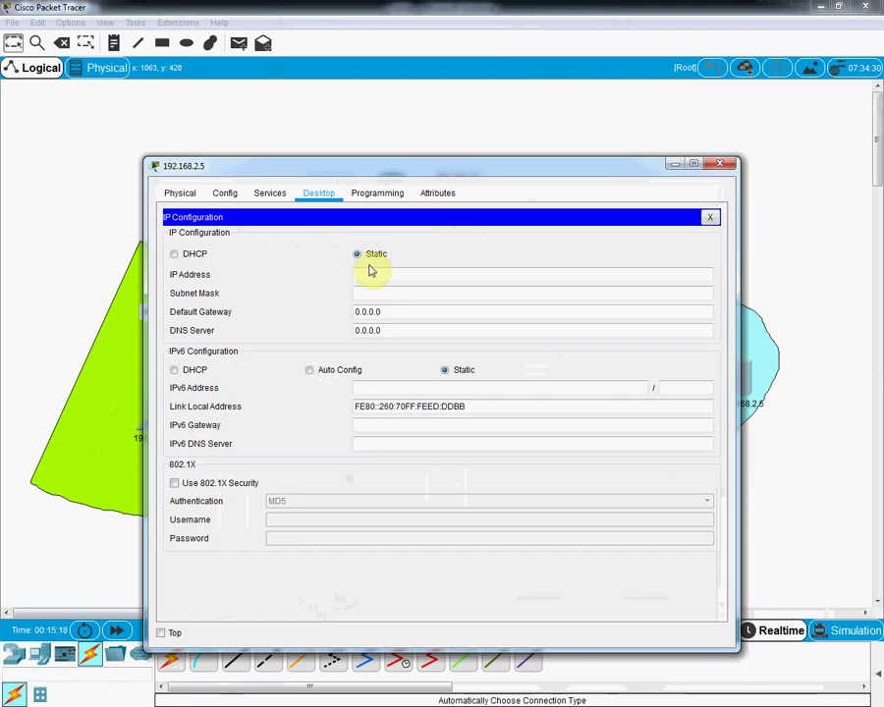
click(368, 275)
text(192.168.2.5)
click(373, 294)
double_click(378, 311)
text(192.168.2.5)
key(BackSpace)
text(1)
click(720, 163)
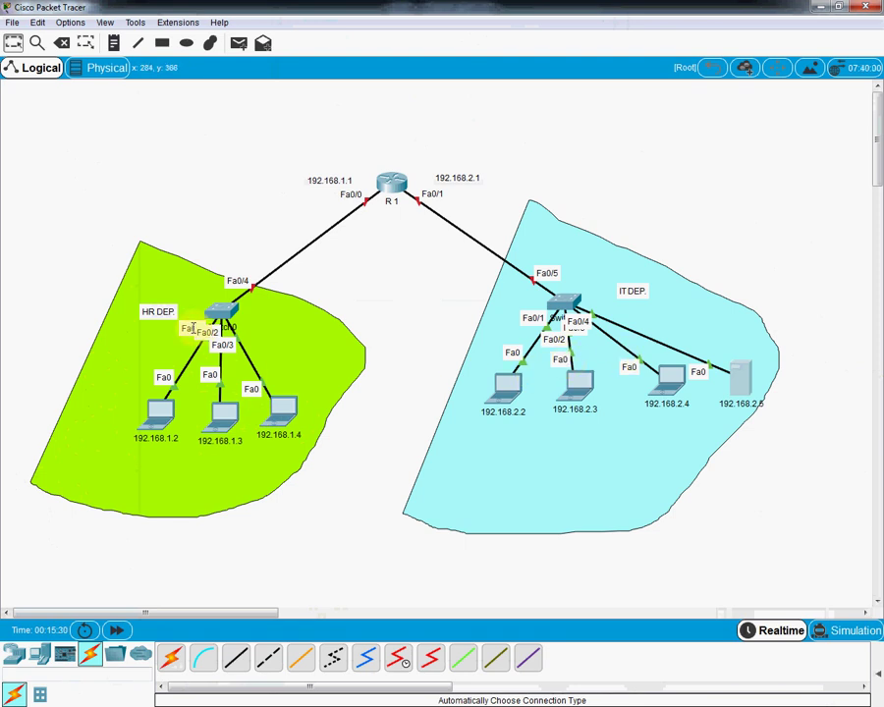
Step: Nudge the HR DEP and IT DEP labels up and dock Notepad beside the topology
drag(162, 311, 155, 280)
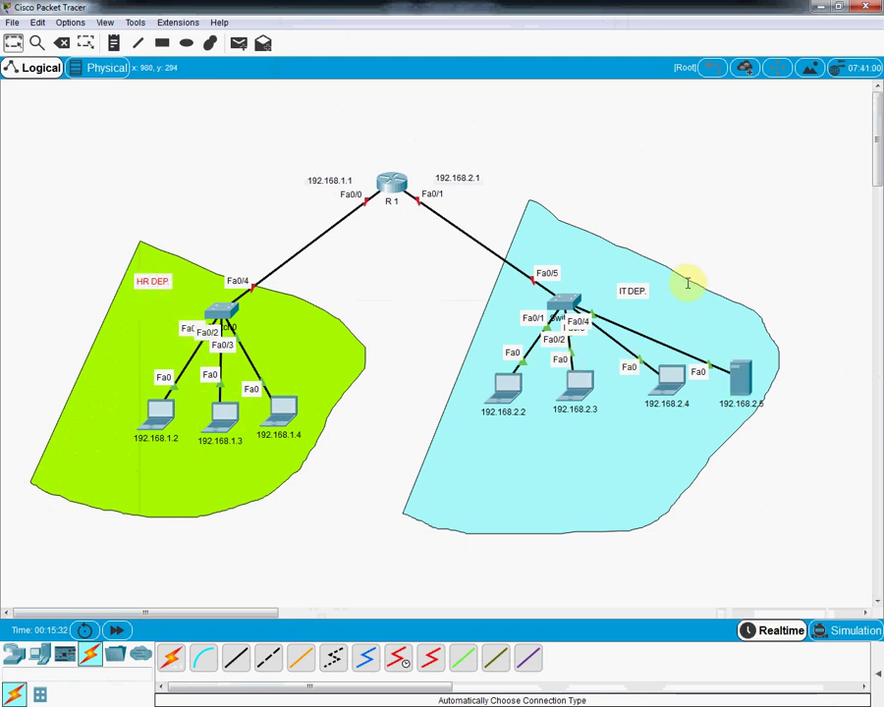
drag(632, 290, 626, 278)
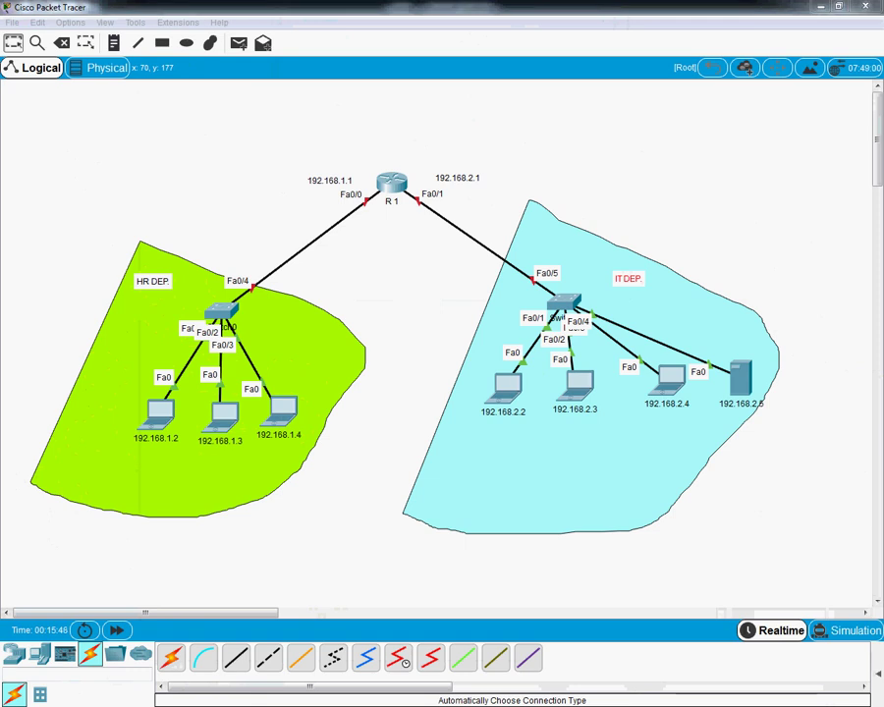
drag(479, 109, 753, 103)
drag(877, 116, 876, 177)
drag(746, 137, 883, 197)
drag(445, 264, 631, 279)
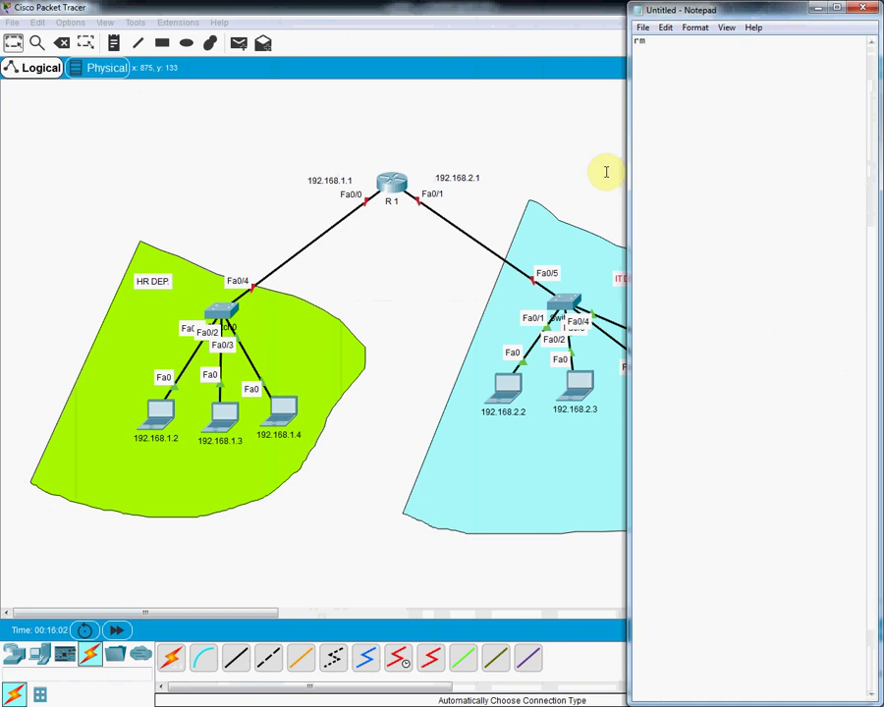
Step: Write en, config t, hostname R1 and int f0/0 in Notepad
key(BackSpace)
text(en)
key(Return)
text(config t)
key(Return)
text(hostname R1 )
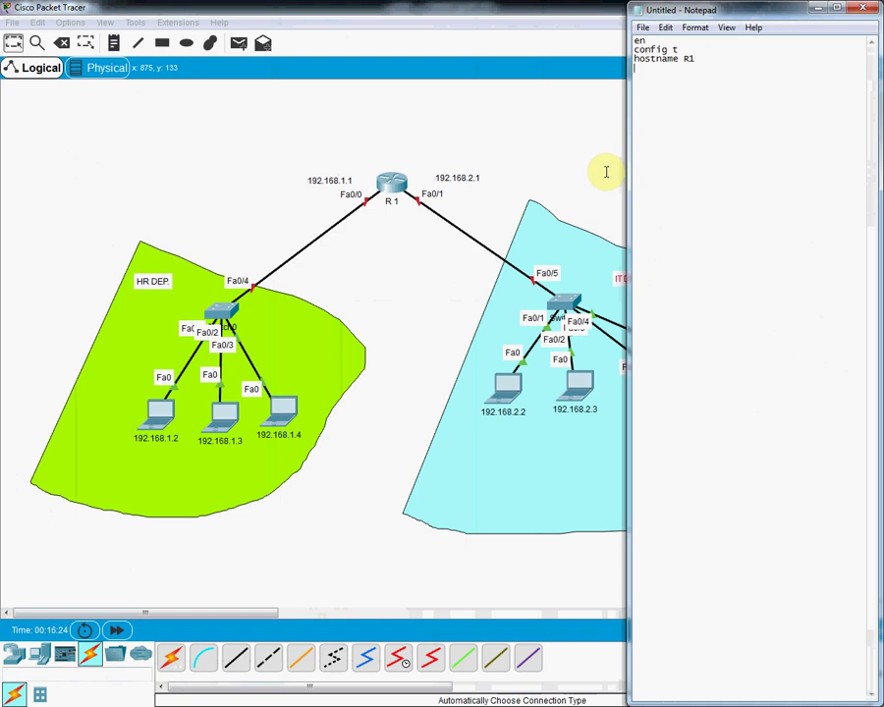
text(int f0/0)
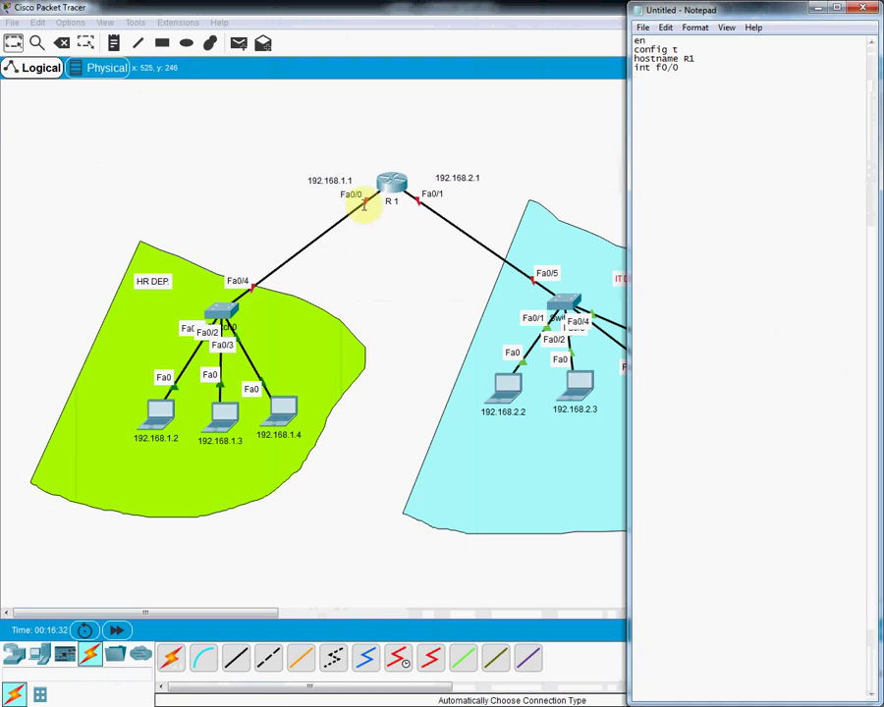
Step: Add ip add 192.168.1.1 255.255.255.0 and no sh under int f0/0, then select the block
click(647, 85)
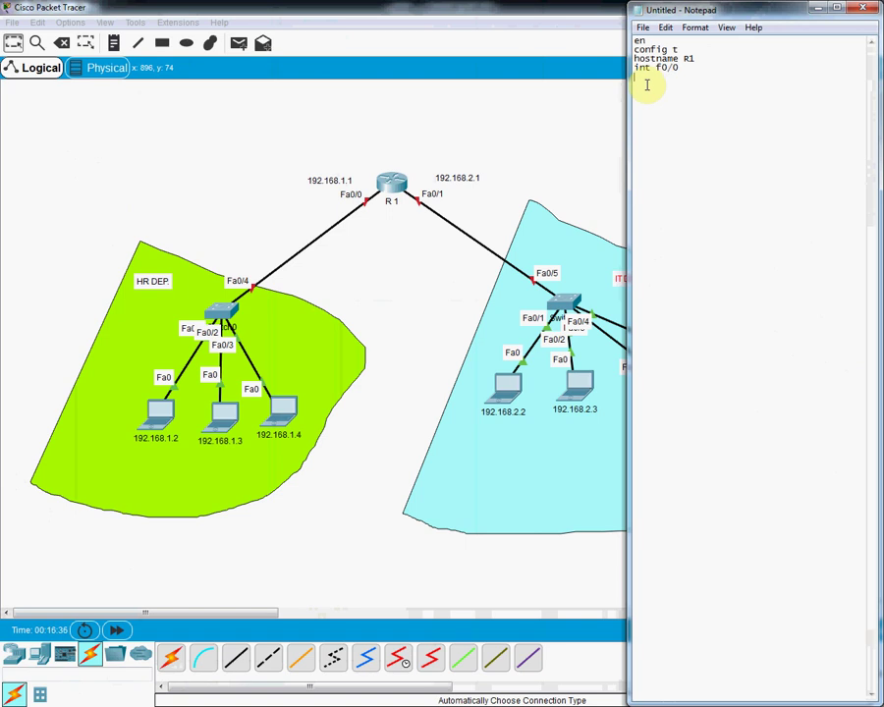
text(i)
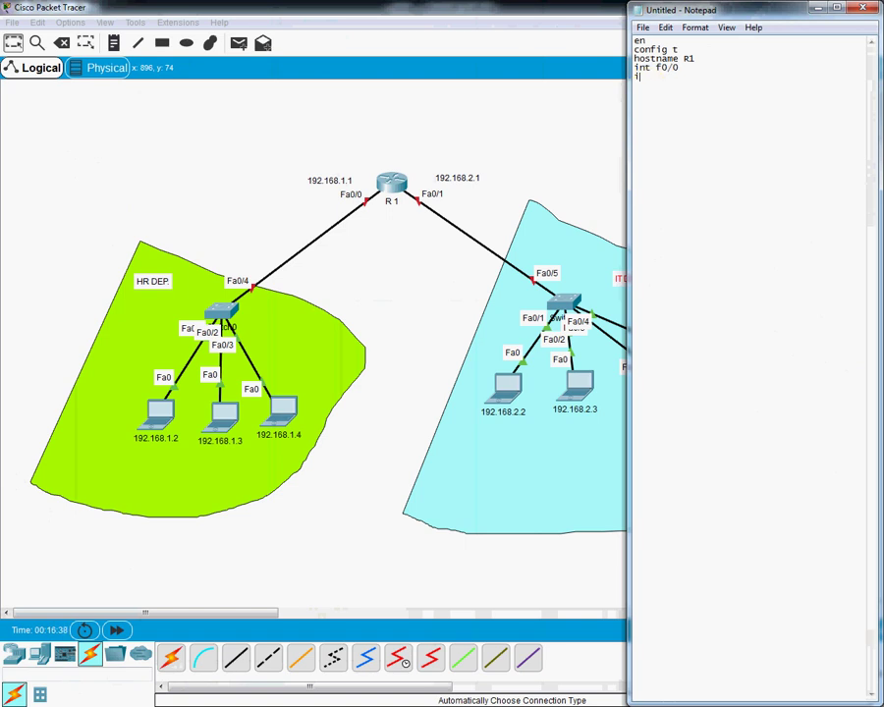
text(p add 192.168.1.1 255.255.255.0)
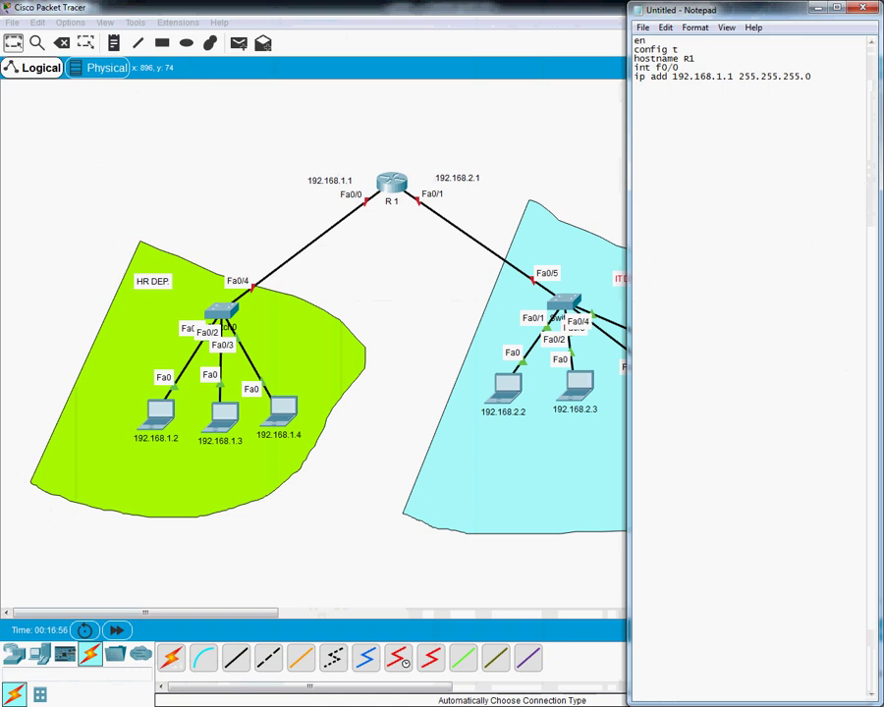
key(Return)
key(Return)
drag(656, 88, 621, 65)
key(ctrl+c)
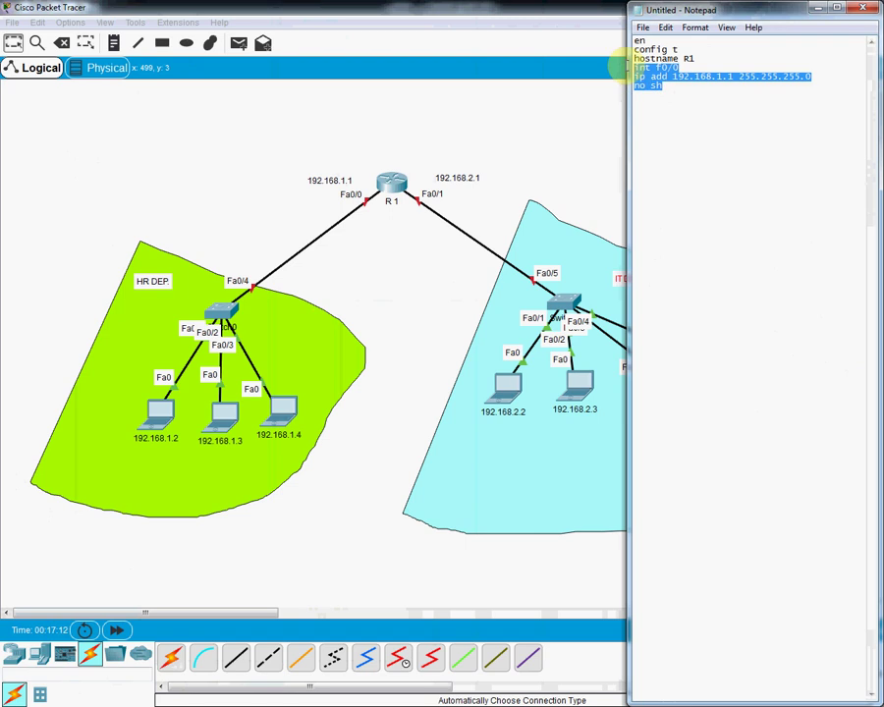
Step: Paste the interface block again as f0/1 with 192.168.2.1 and add a blank line after hostname R1
click(640, 102)
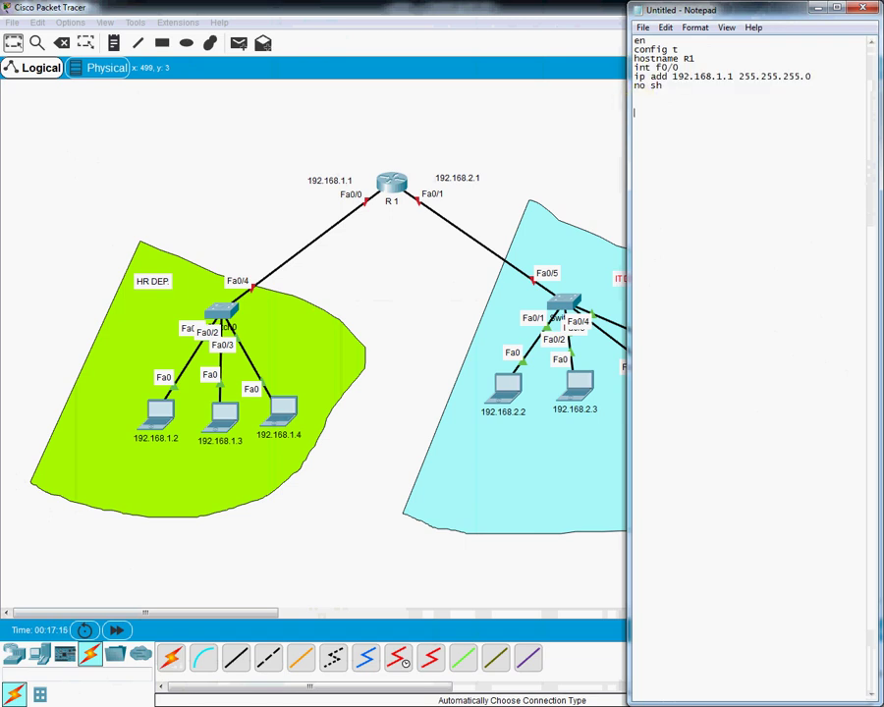
key(ctrl+v)
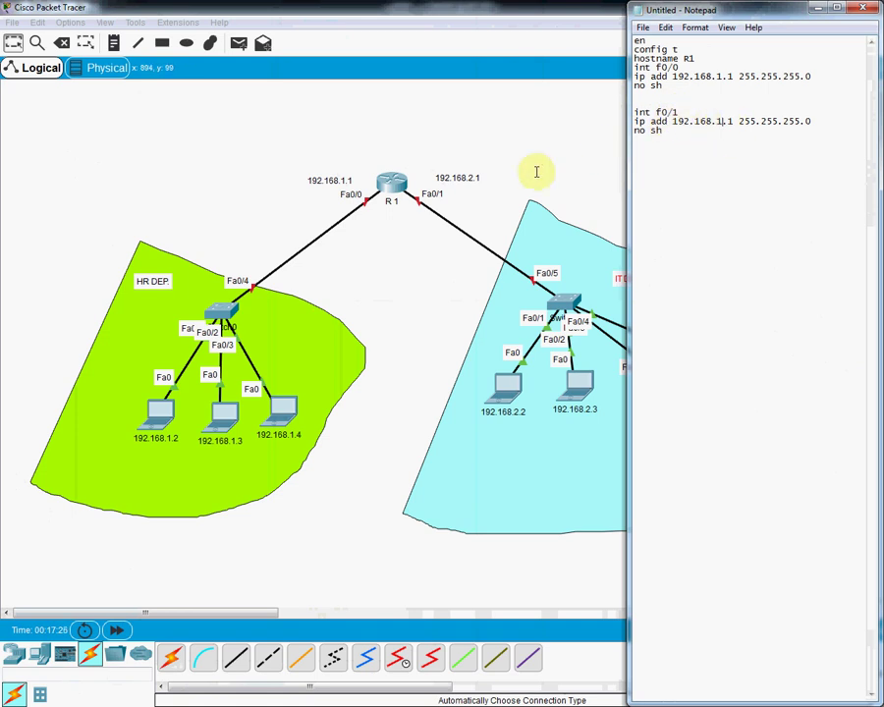
text(2)
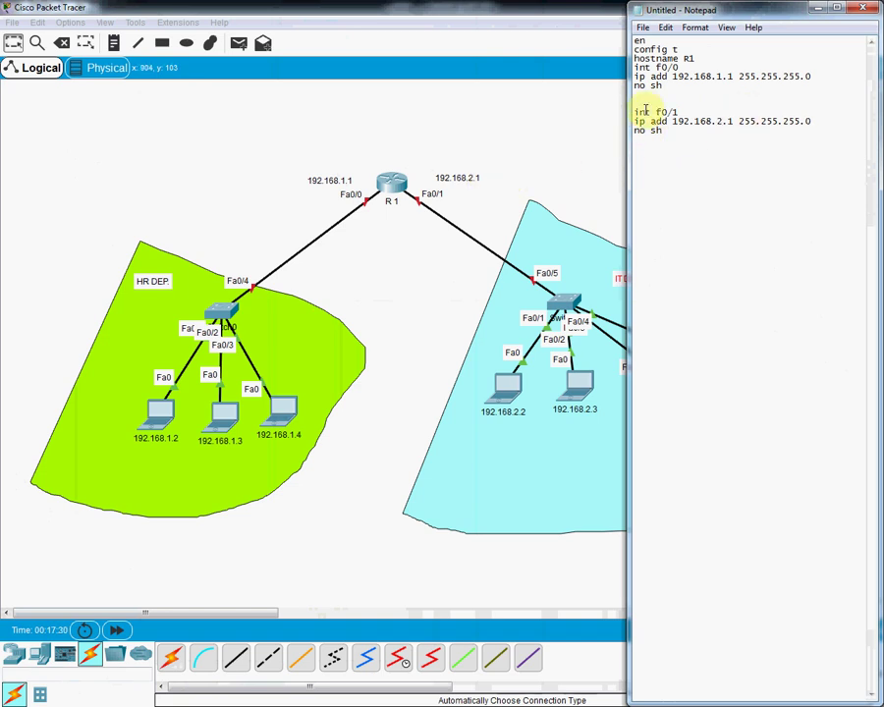
click(698, 58)
key(Return)
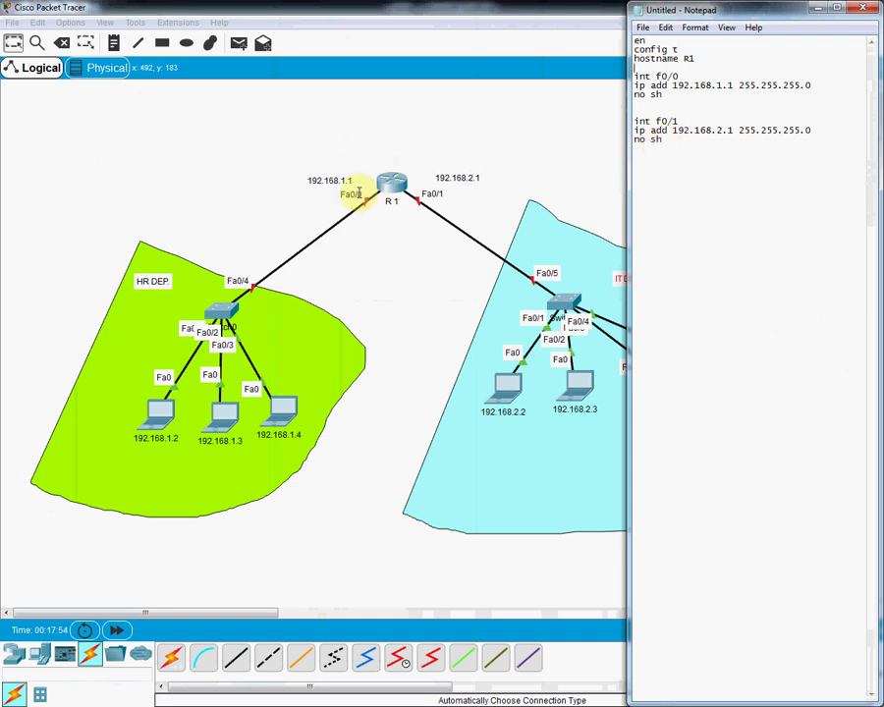
drag(665, 138, 628, 37)
Step: Copy the router commands from Notepad and bring the Packet Tracer topology forward
right_click(647, 86)
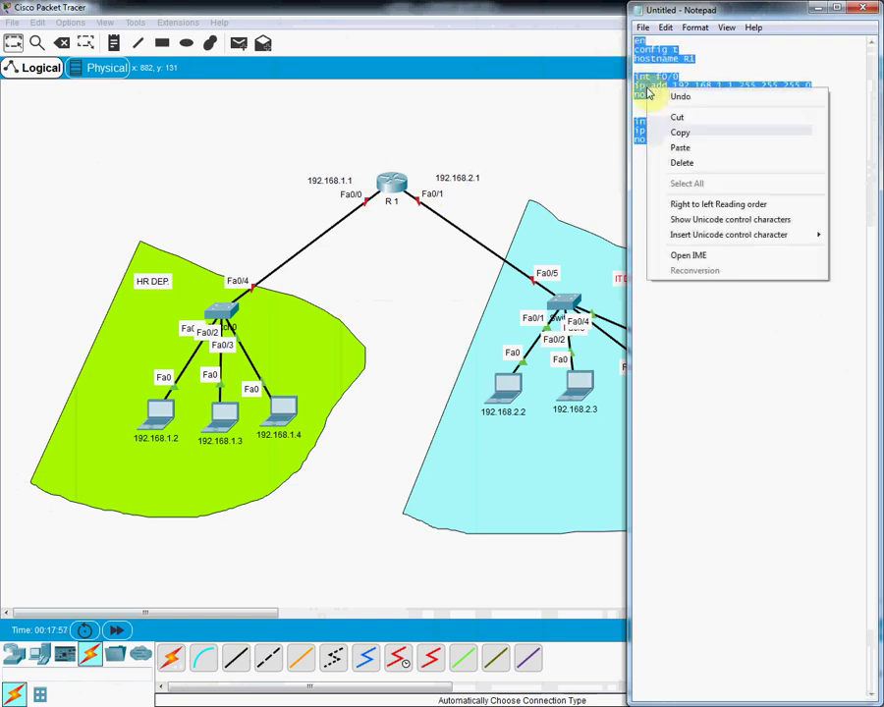
click(672, 133)
click(457, 118)
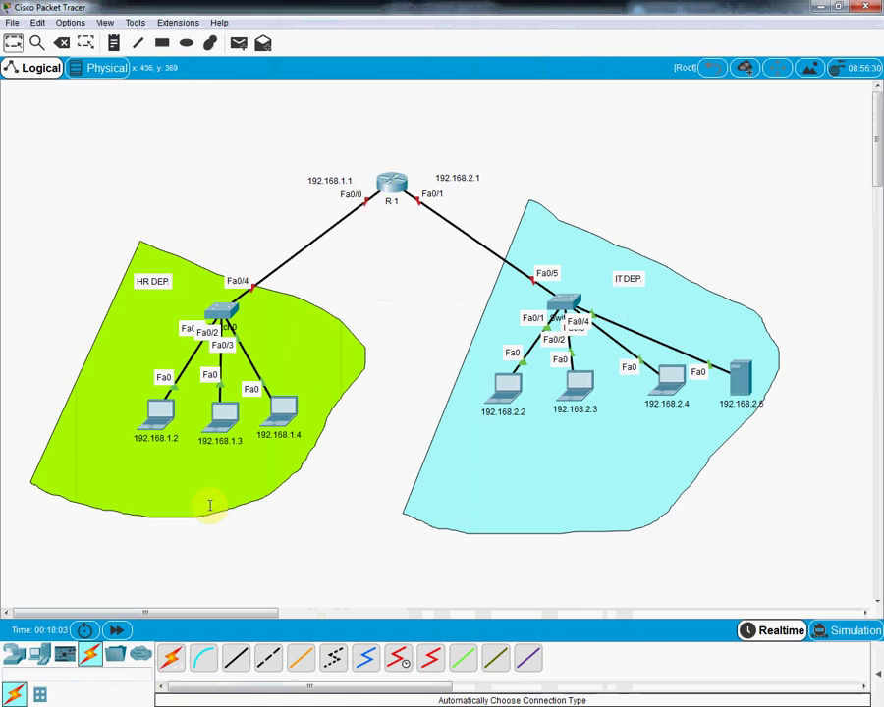
Step: Place a new laptop above and to the right of R1
click(41, 656)
click(201, 656)
click(502, 131)
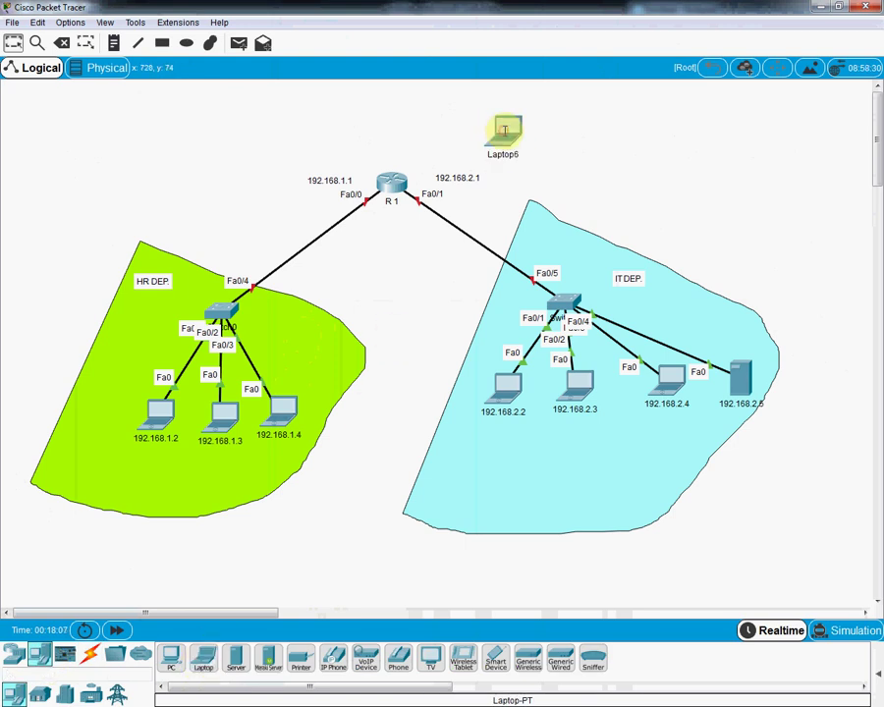
Step: Connect the laptop's RS 232 port to R1's Console port with a console cable, then move Laptop6 closer
click(89, 653)
click(197, 658)
click(506, 131)
click(540, 143)
click(397, 183)
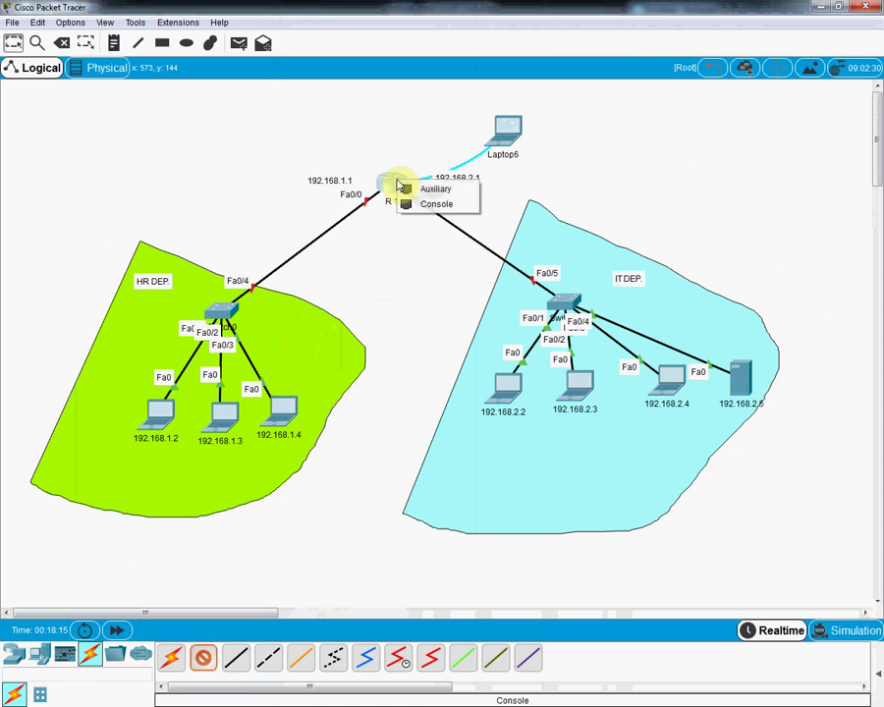
click(432, 204)
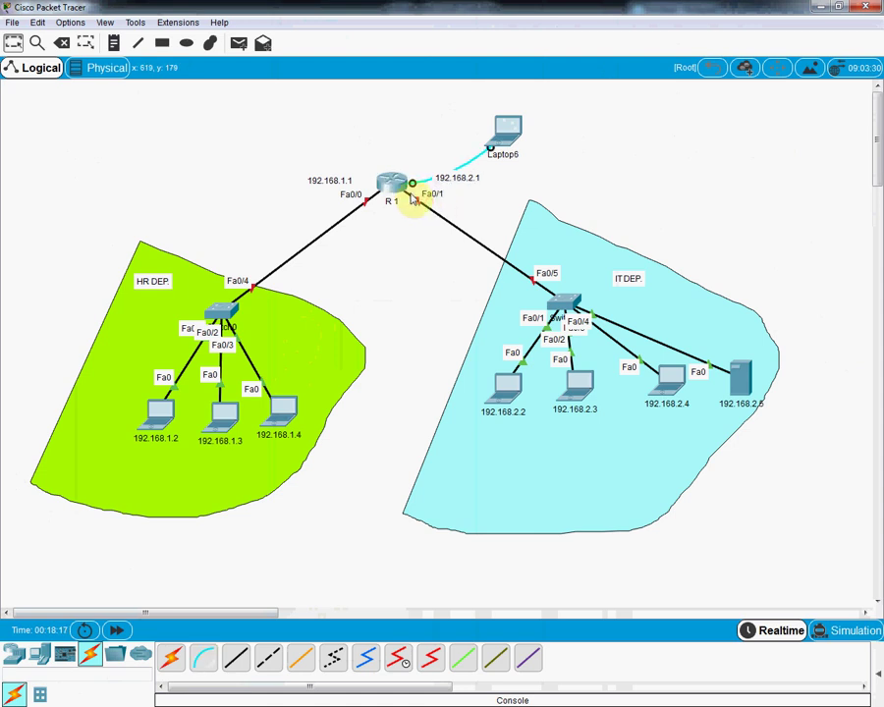
drag(505, 127, 453, 118)
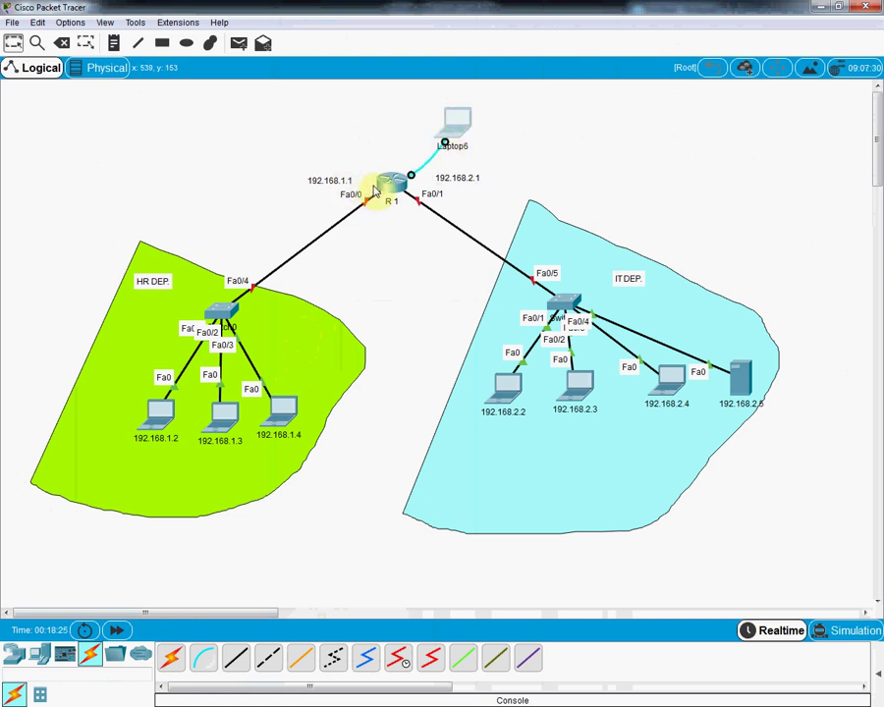
Step: Open Laptop6's Terminal with default settings, maximize it, and decline the initial configuration dialog
click(460, 118)
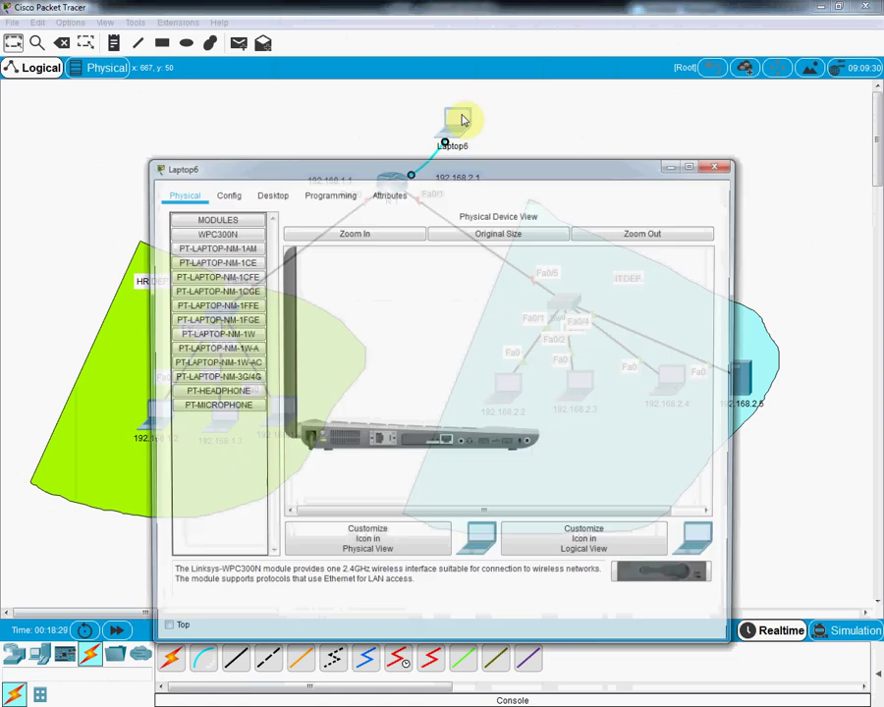
click(280, 194)
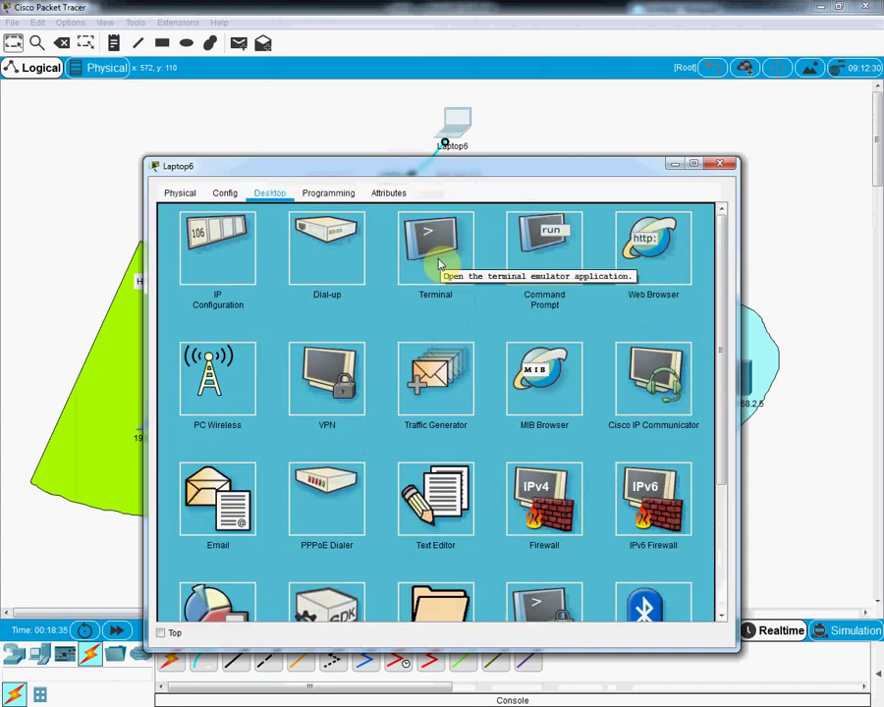
click(441, 260)
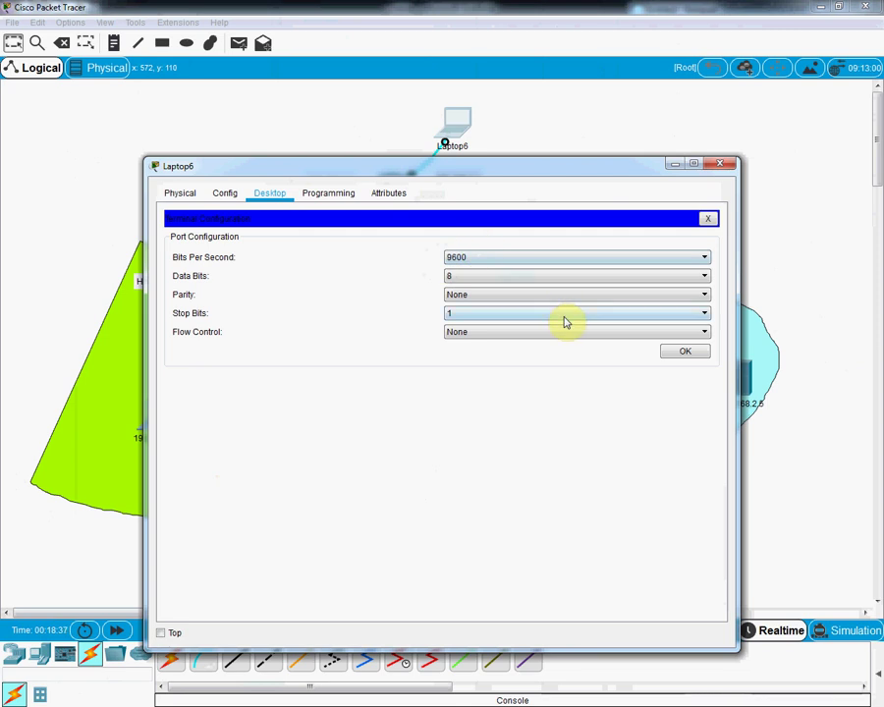
click(682, 352)
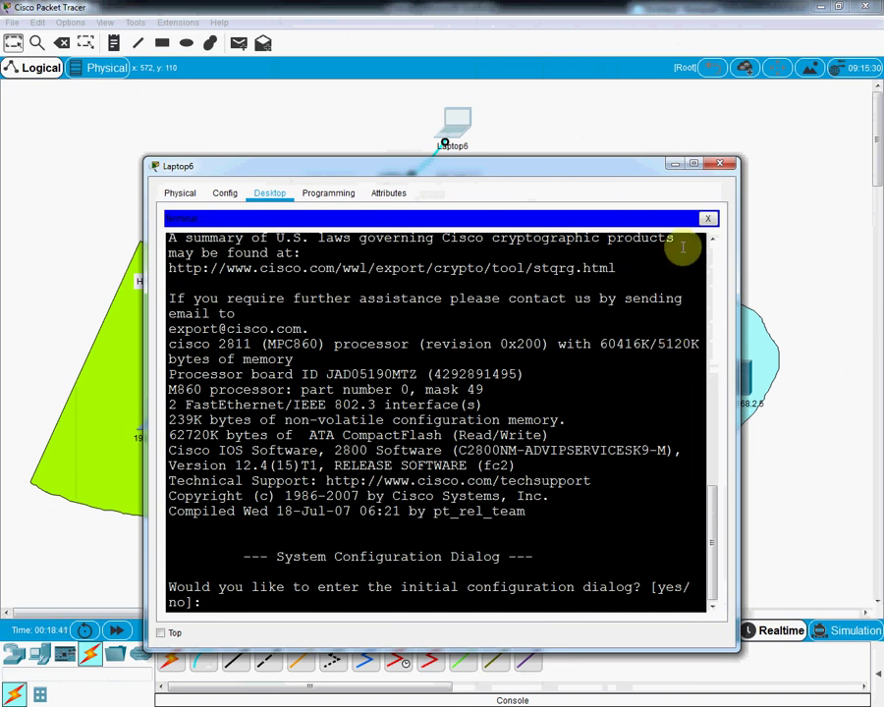
click(692, 164)
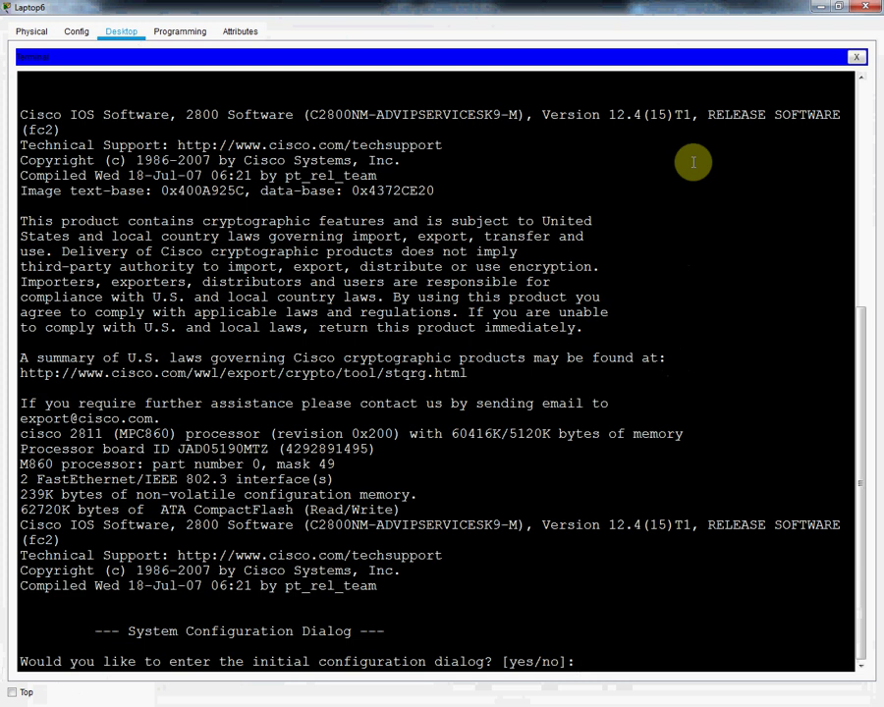
key(Return)
key(Return)
key(Return)
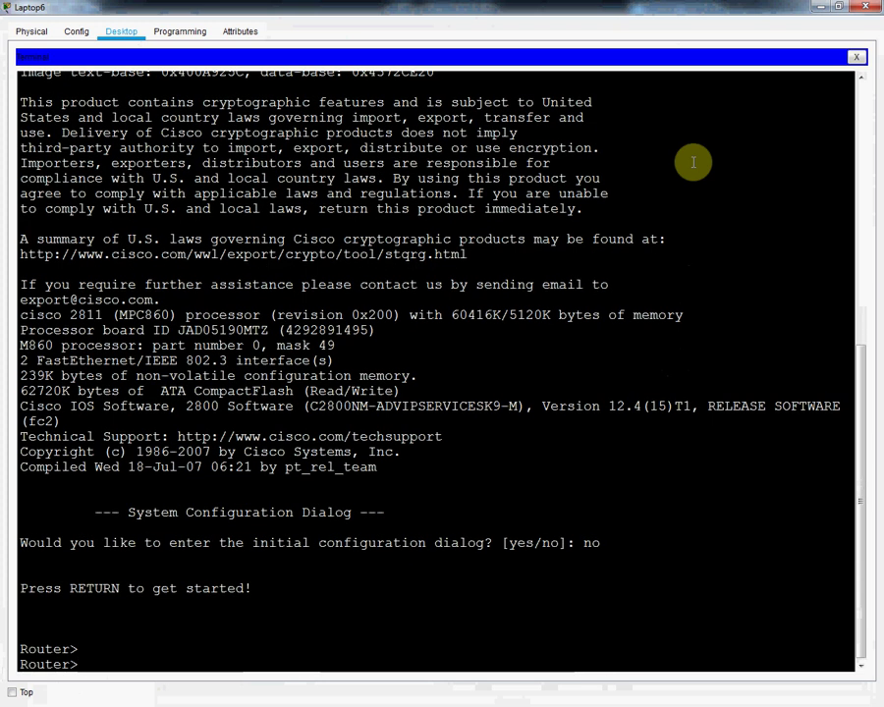
Step: Paste the R1 configuration and highlight the config t, int f0/0 and f0/1 command blocks
right_click(634, 491)
click(665, 516)
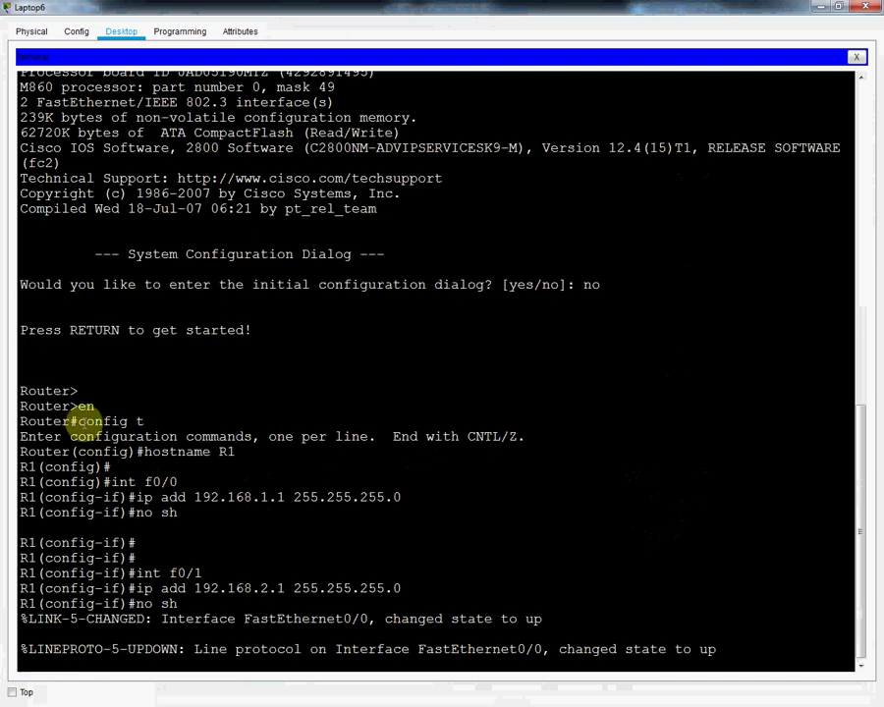
drag(152, 422, 98, 424)
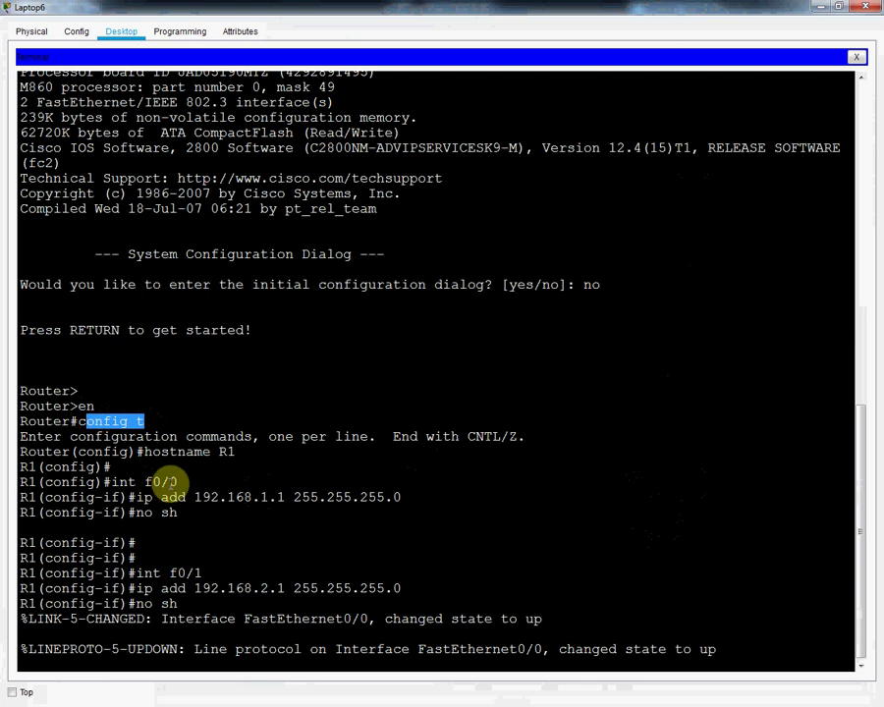
click(175, 479)
drag(175, 479, 111, 479)
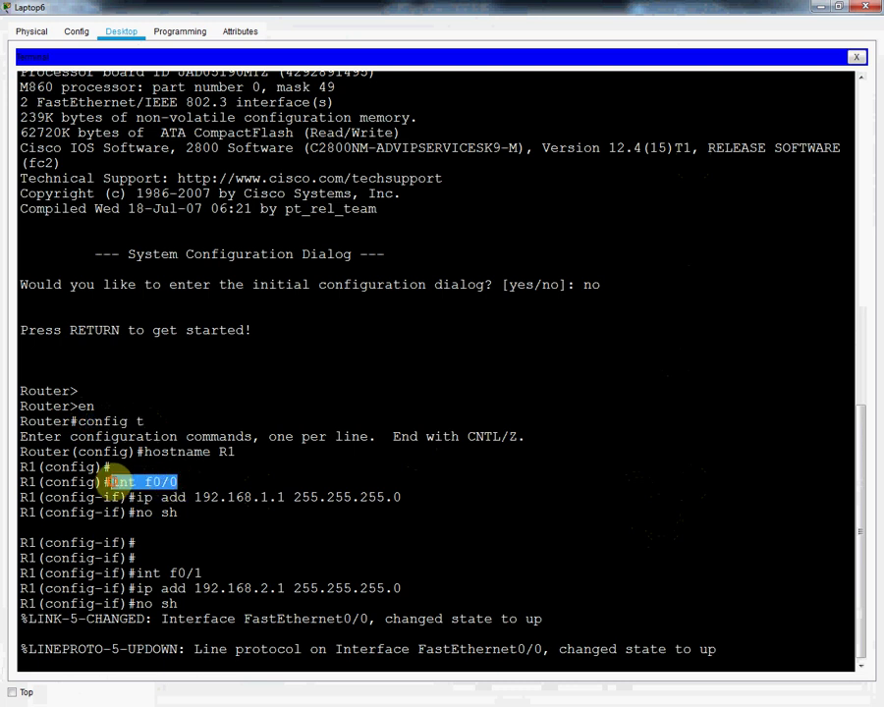
drag(179, 511, 137, 496)
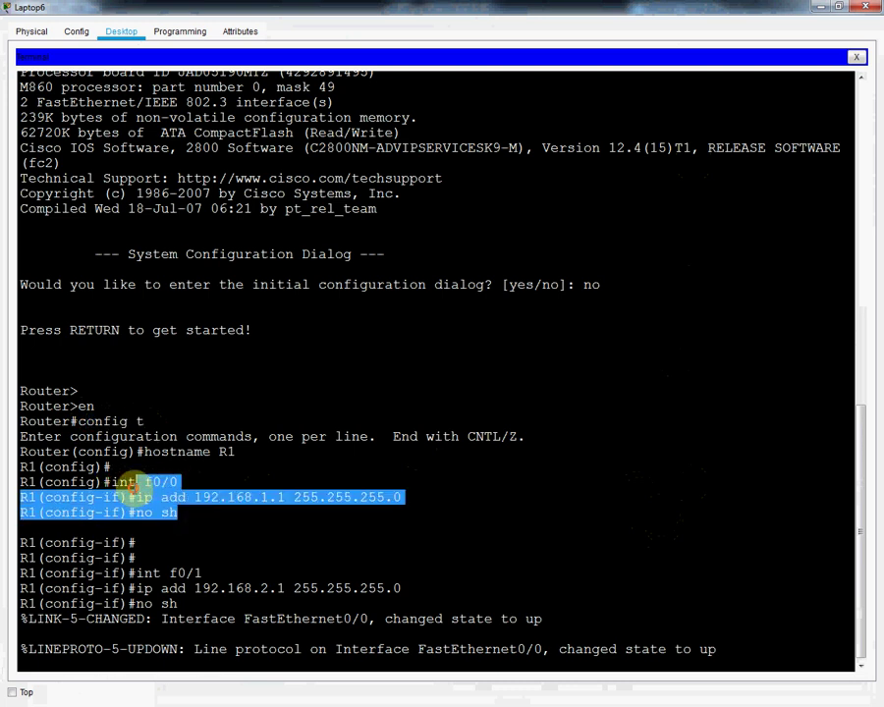
drag(196, 603, 137, 572)
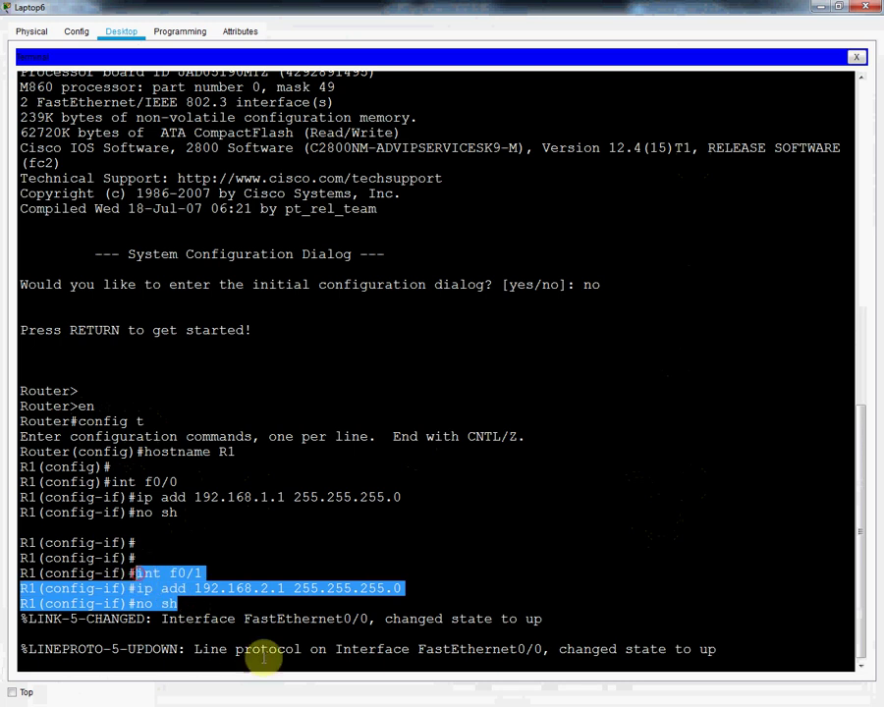
Step: Leave configuration mode with Ctrl+Z and save R1's configuration with wr
click(64, 594)
key(Return)
key(Return)
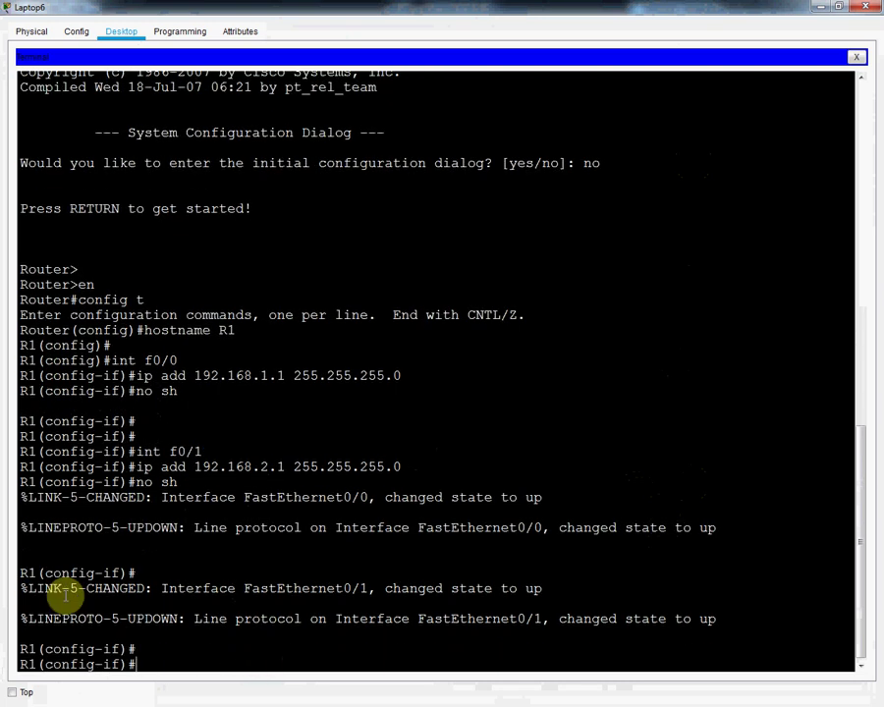
key(ctrl+z)
key(Return)
key(Return)
key(Return)
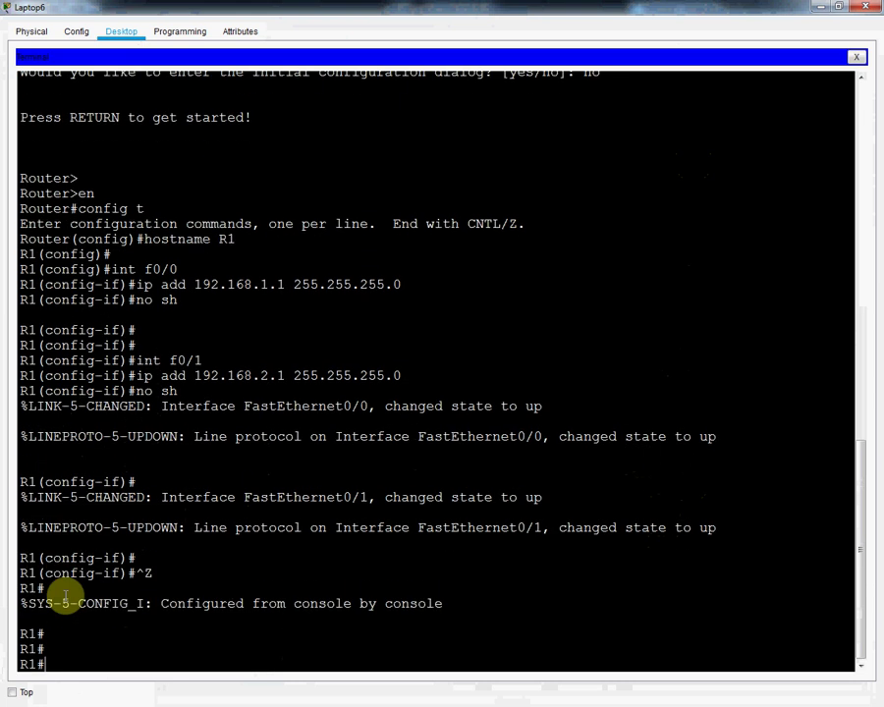
text(wr)
key(Return)
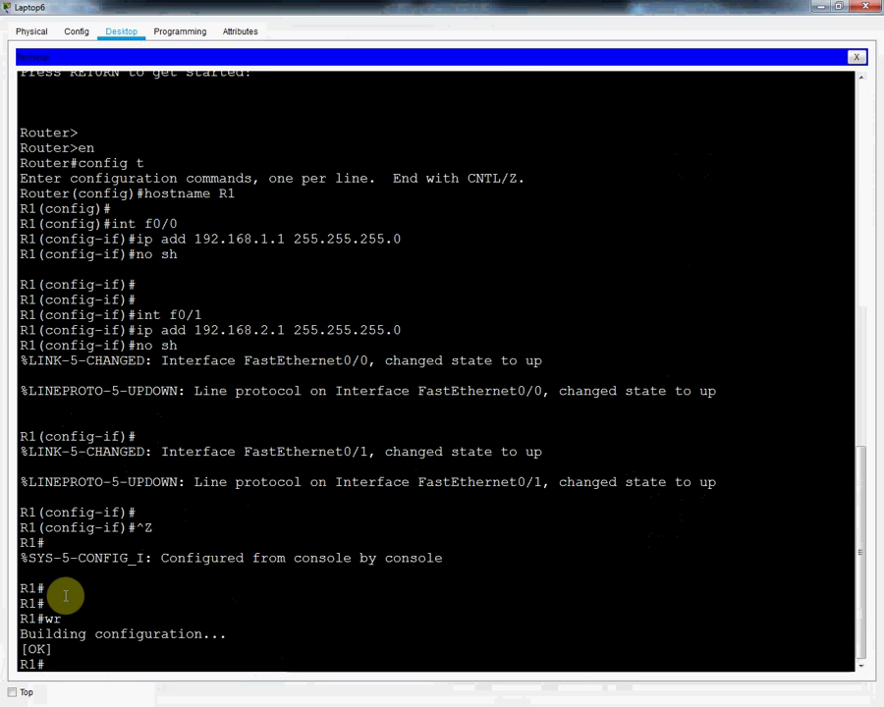
Step: Run sh ip int br, point out FastEthernet0/0's up/up status, and close the window
text(sh ip int br)
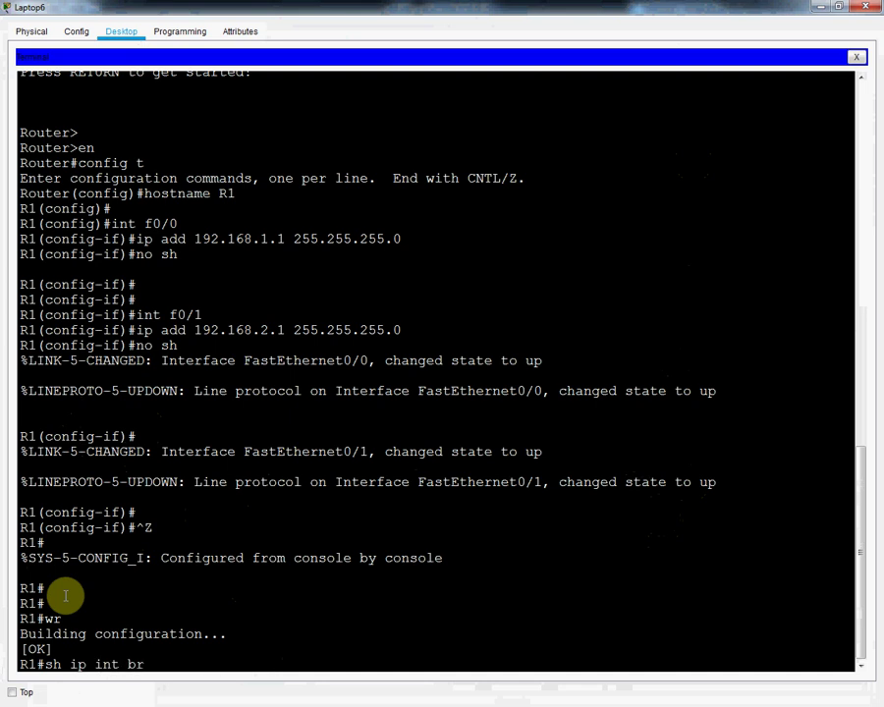
key(Return)
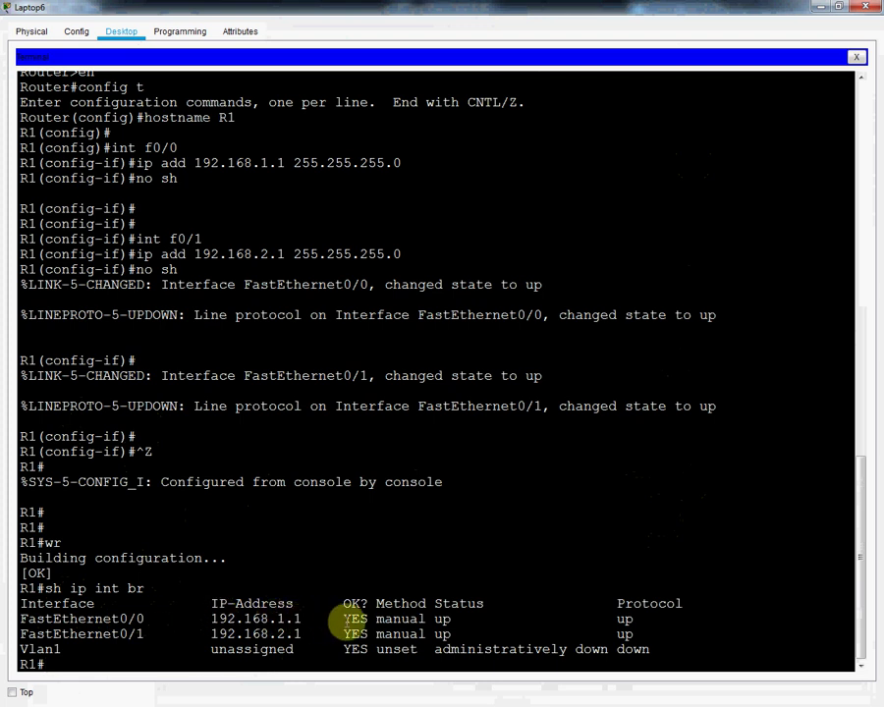
double_click(439, 618)
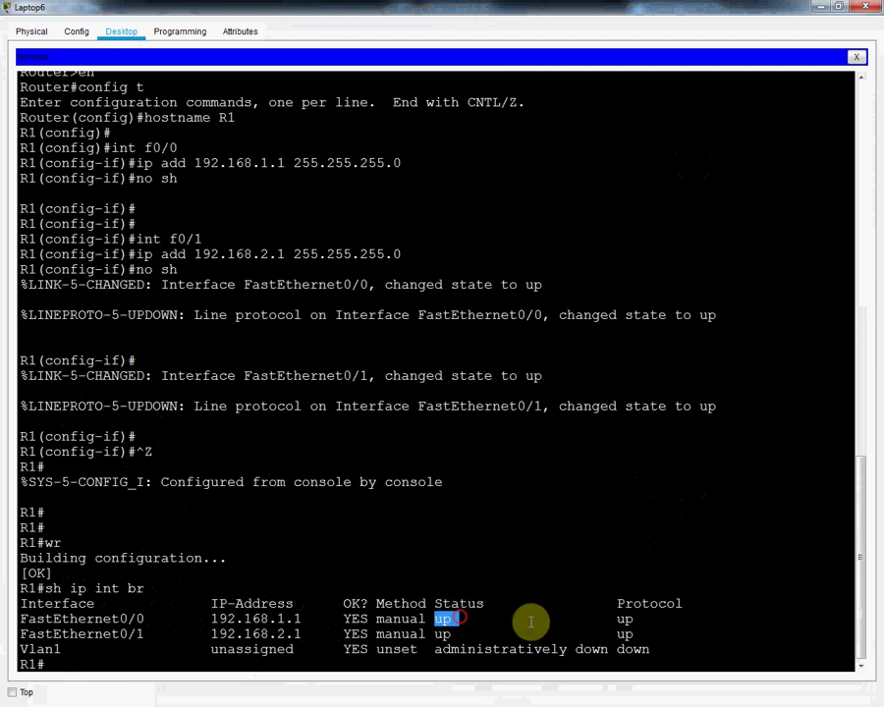
double_click(625, 618)
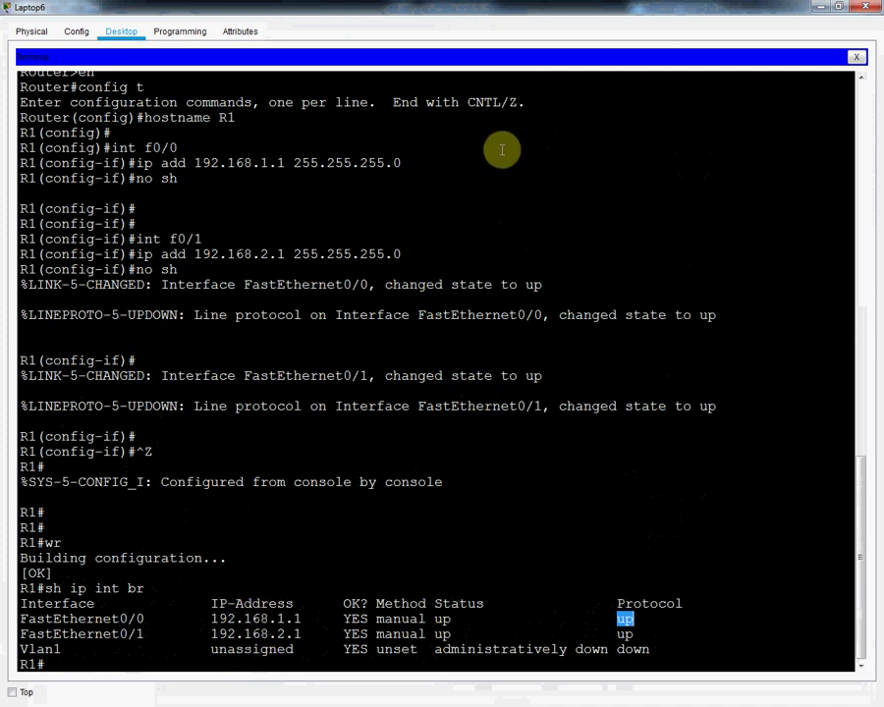
click(862, 7)
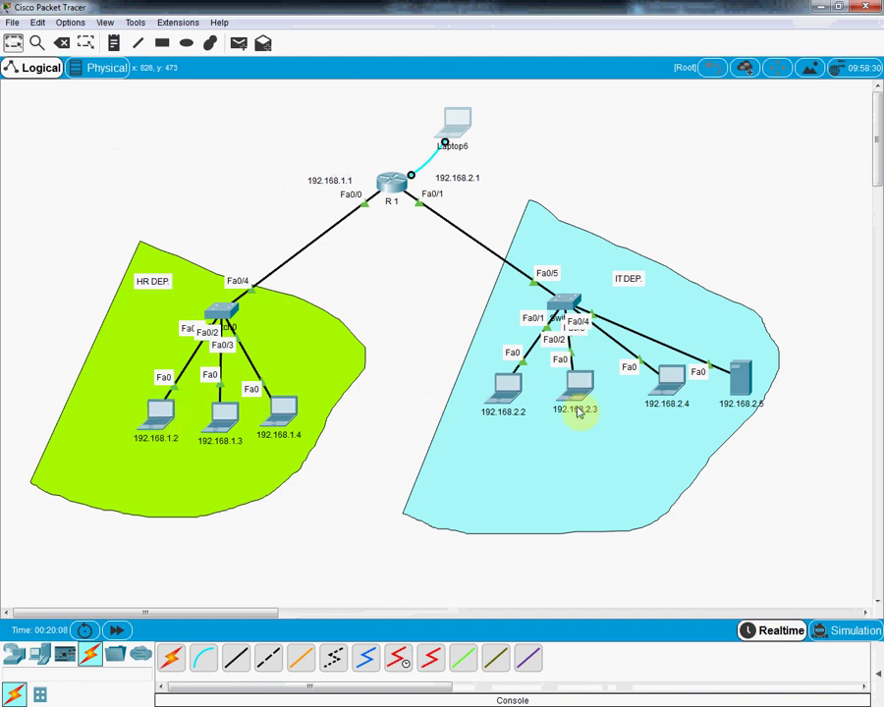
Step: From laptop 192.168.1.2's Command Prompt, ping 192.168.2.2 and read the replies, then close the window
click(157, 424)
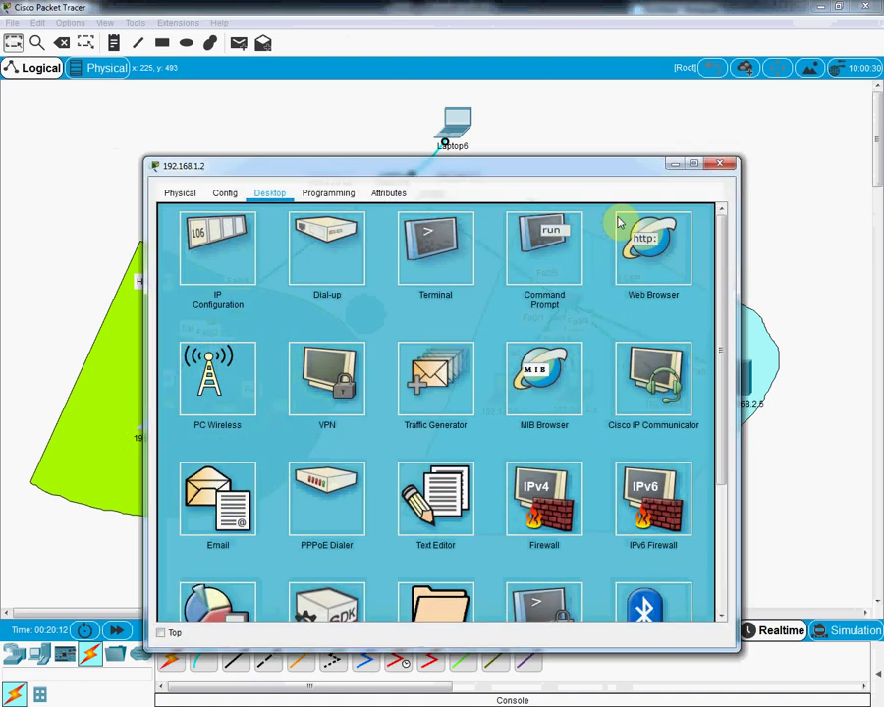
click(567, 248)
drag(527, 163, 621, 457)
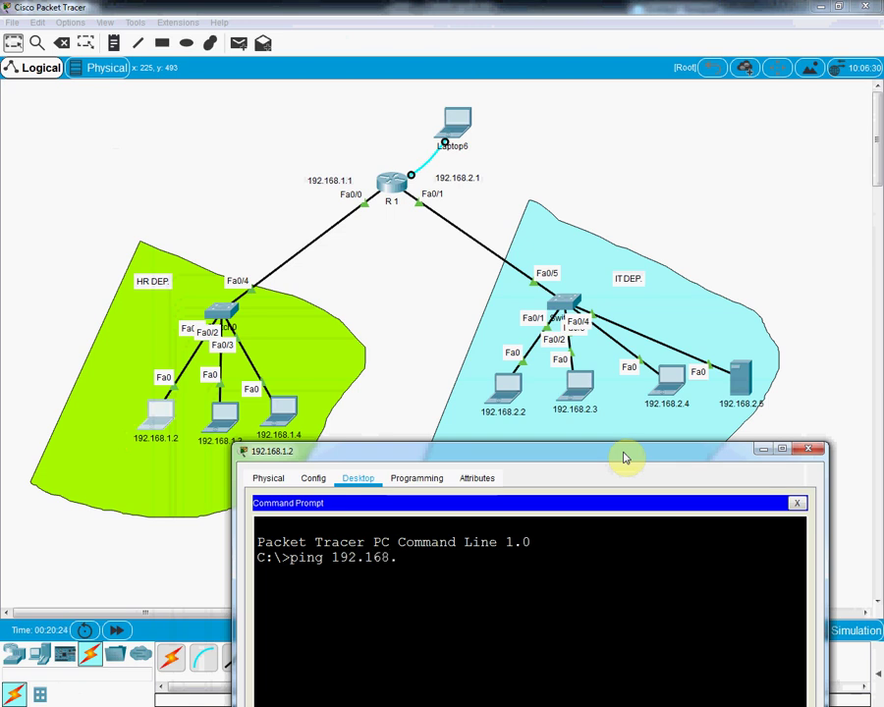
key(Return)
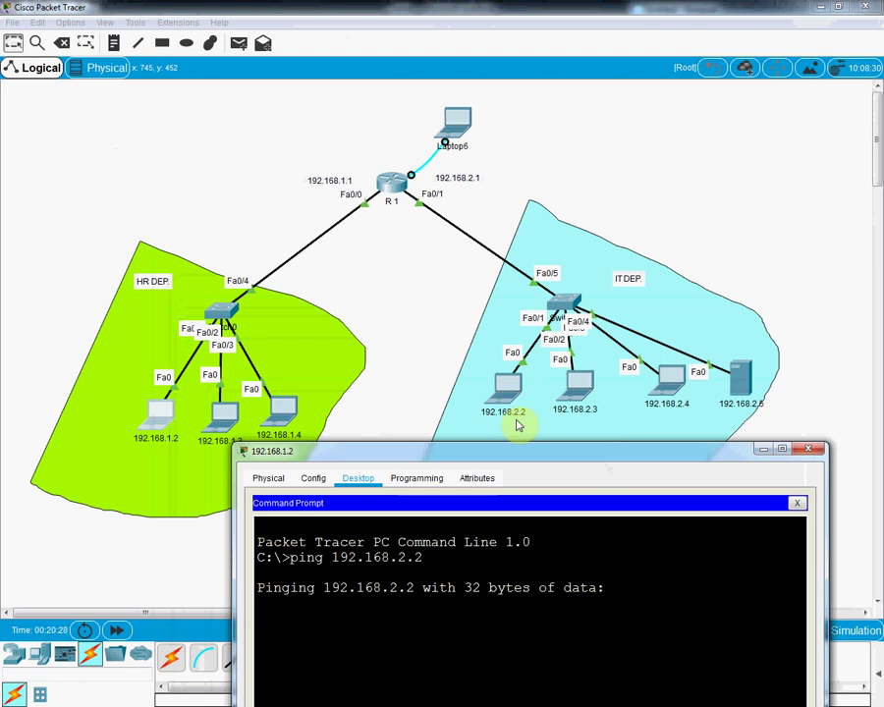
drag(522, 458, 522, 335)
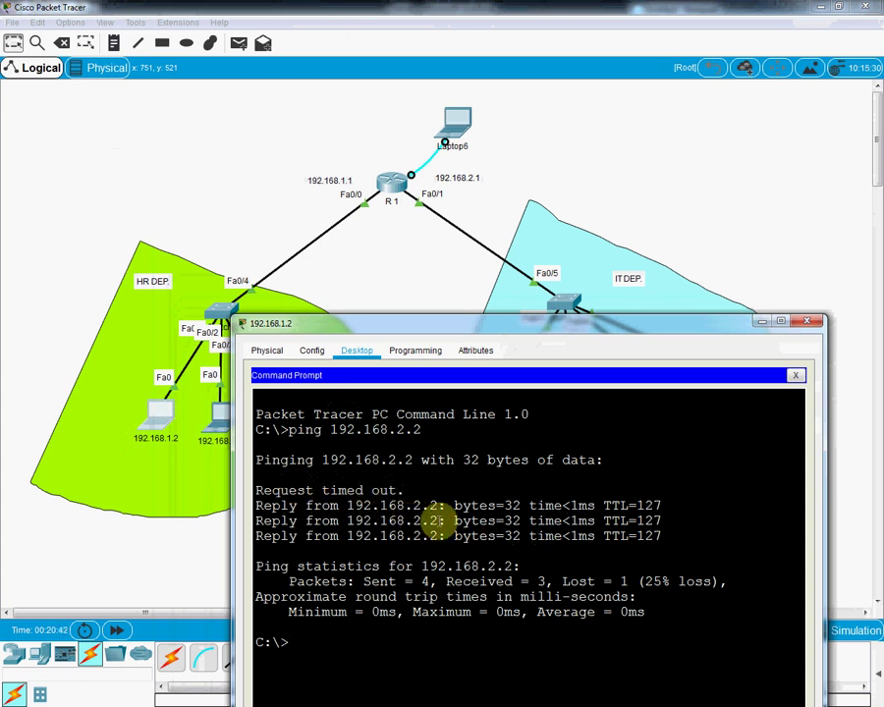
click(801, 324)
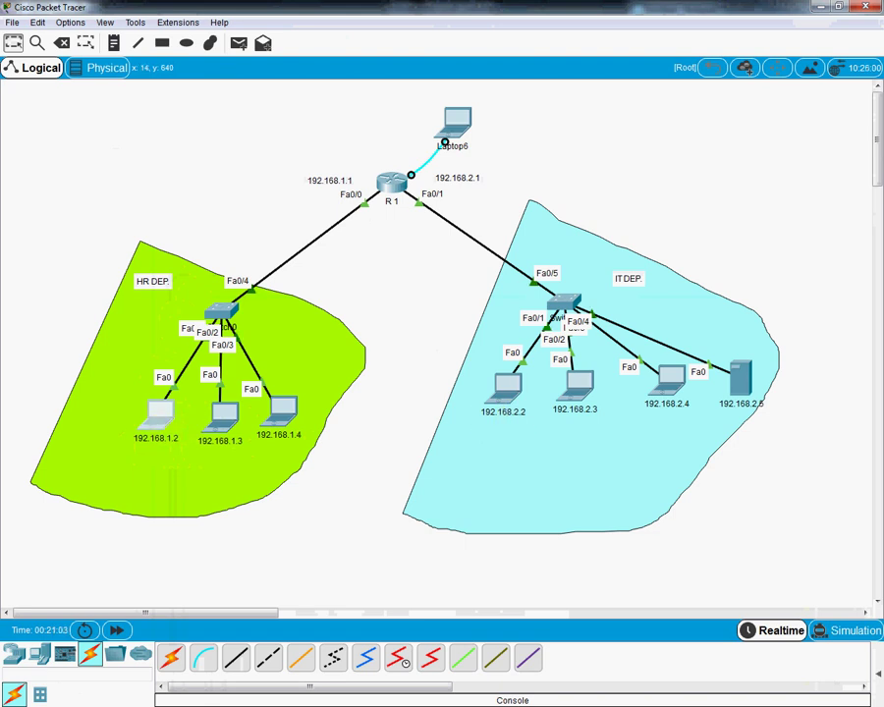
Step: In Notepad, add an enable password line and a line vty 0 4 block with password and login
key(alt+Tab)
click(658, 194)
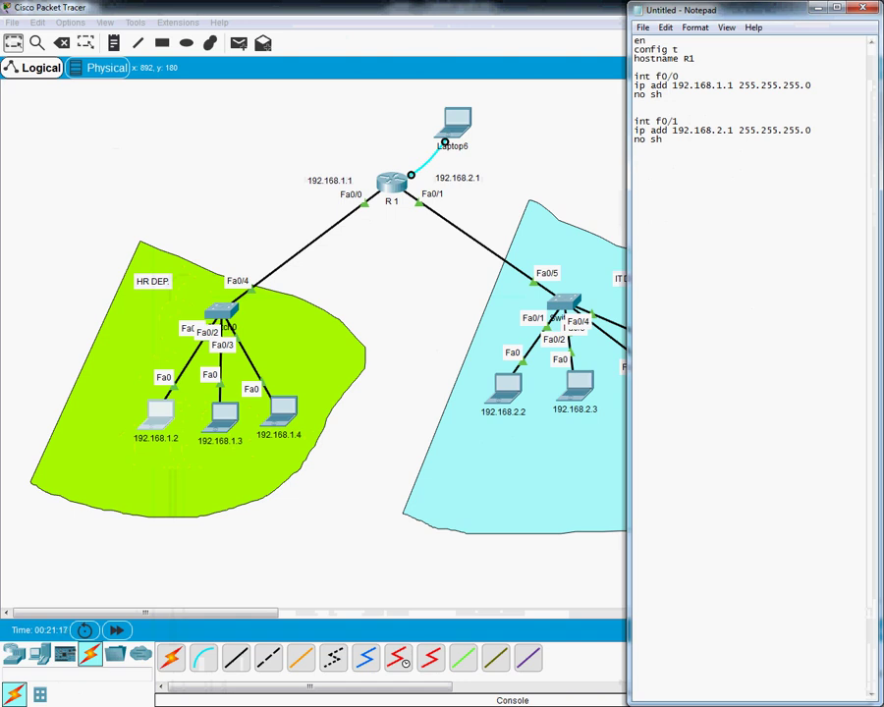
text(nfi)
key(BackSpace)
key(BackSpace)
key(BackSpace)
key(BackSpace)
text(enable password)
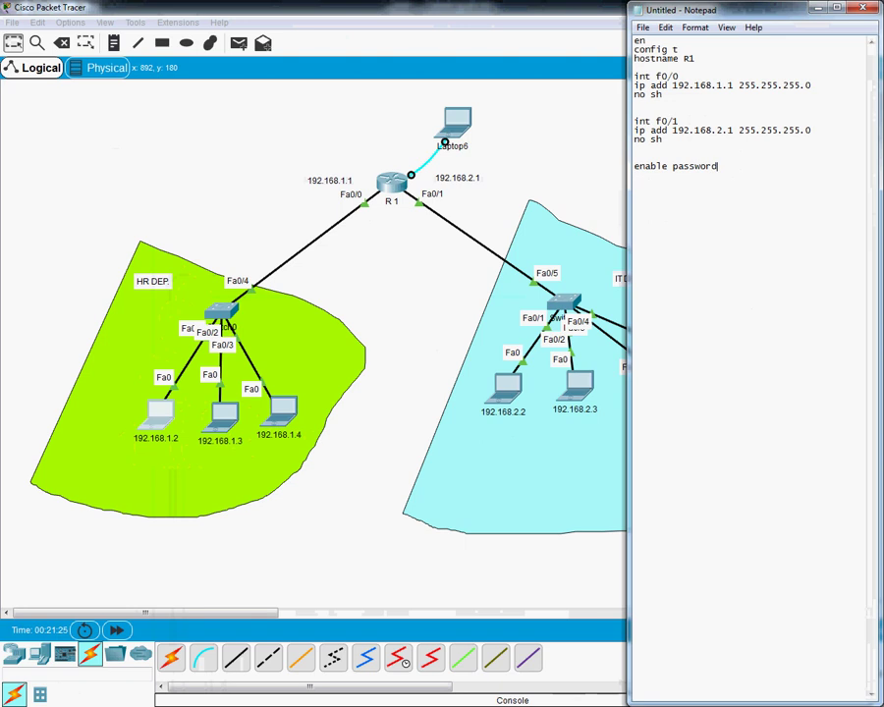
text( cisc)
text(line )
text(vty)
text( 0 4)
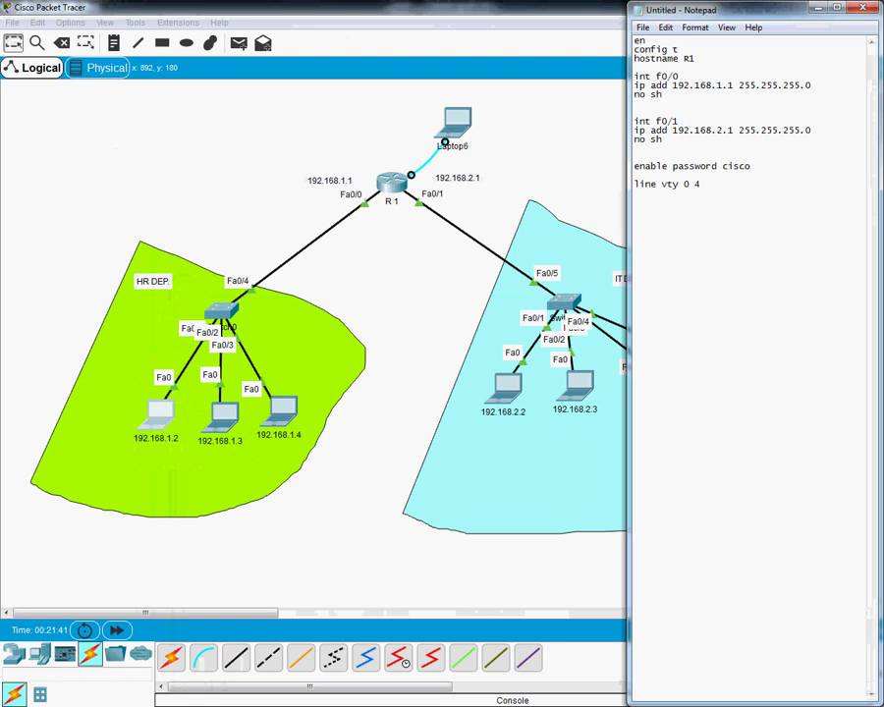
key(Return)
key(Return)
text(login)
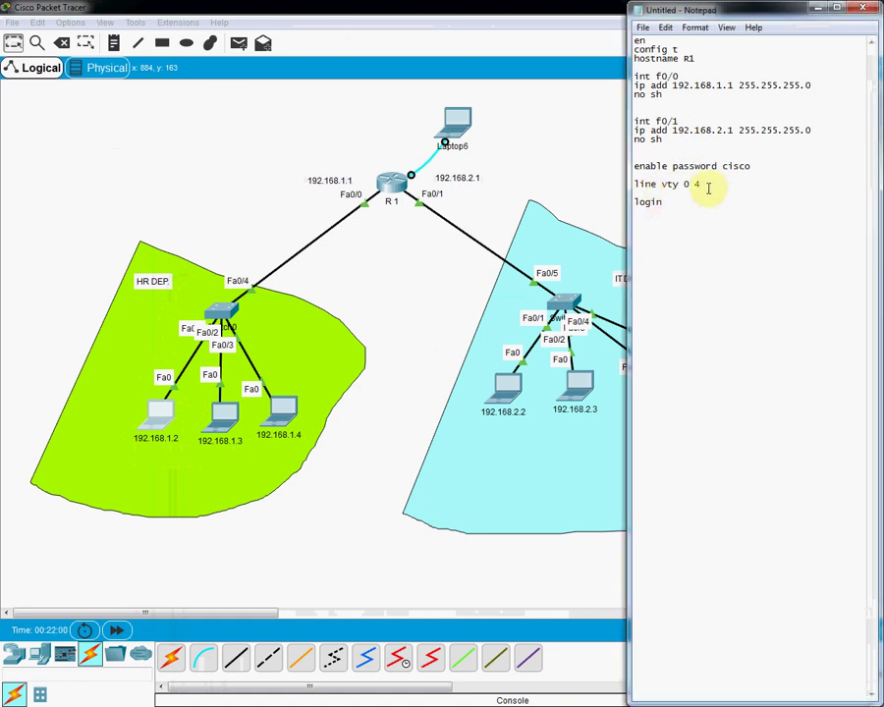
key(Return)
key(Return)
text(password)
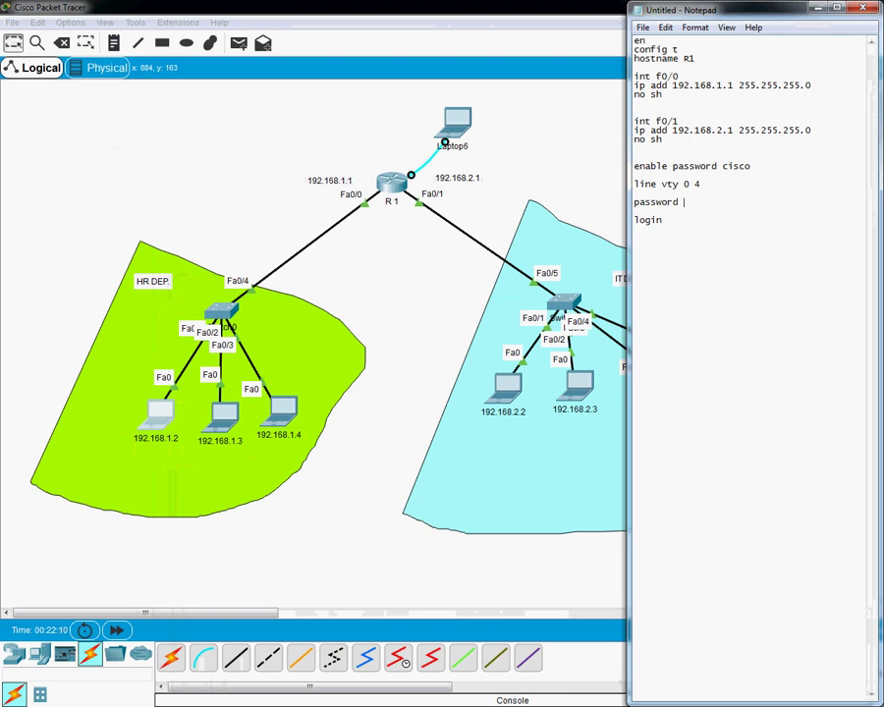
text(12345)
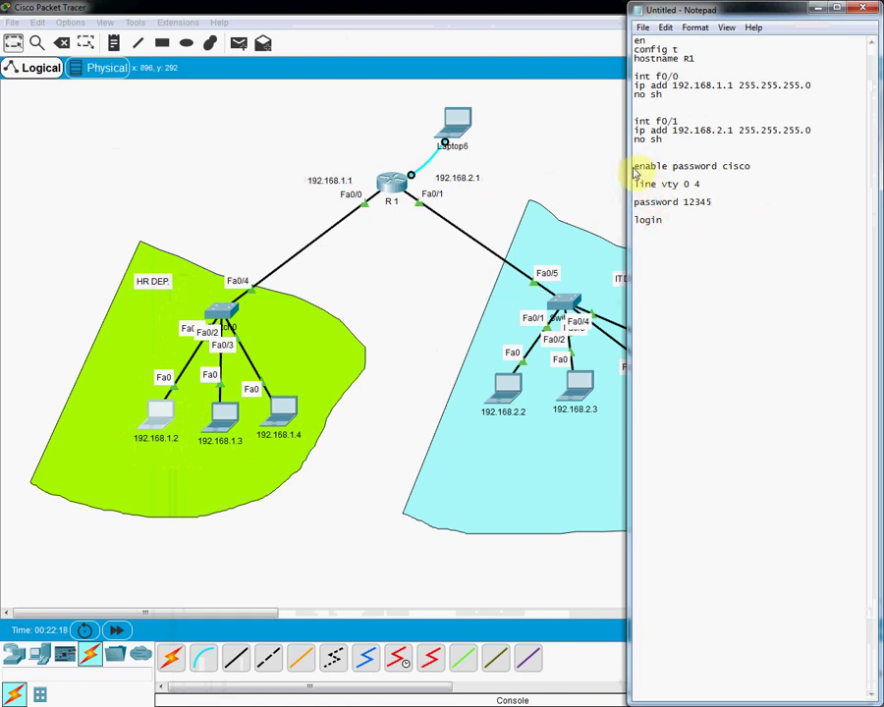
Step: Select the four new configuration lines and copy them
drag(635, 167, 662, 223)
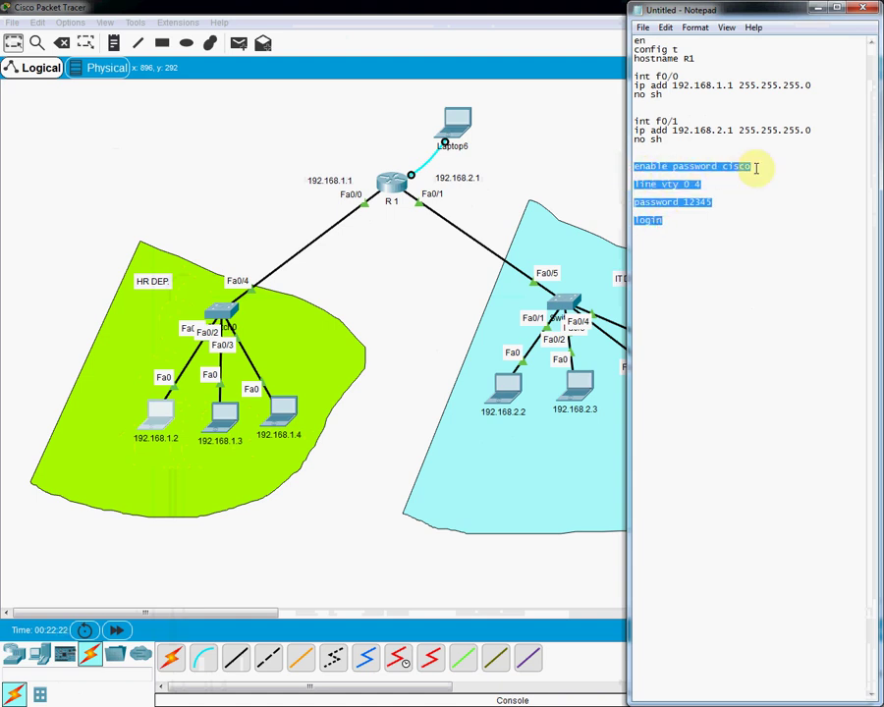
drag(757, 167, 664, 221)
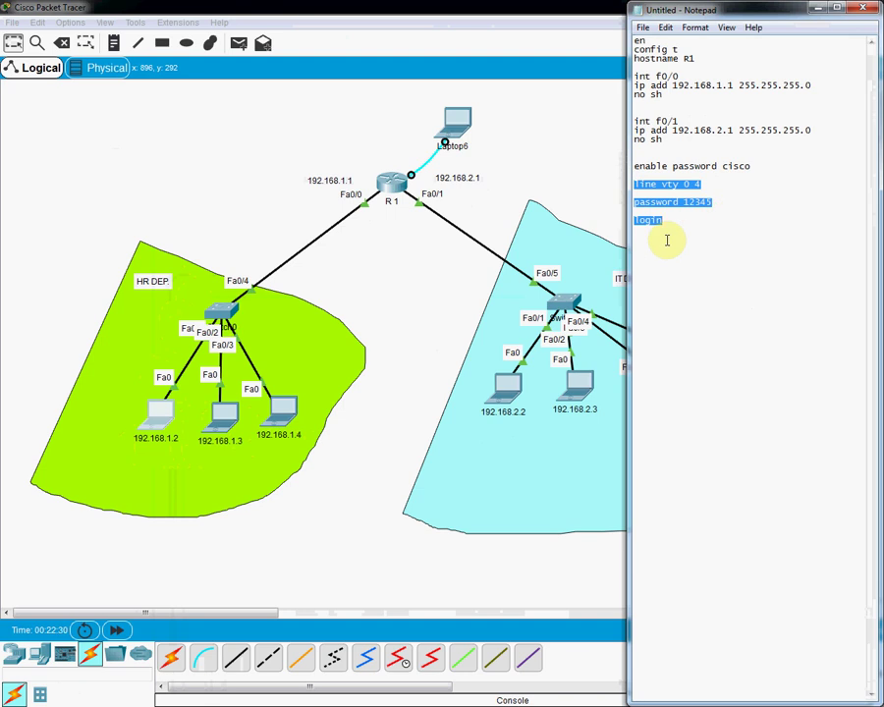
drag(667, 240, 628, 168)
right_click(665, 193)
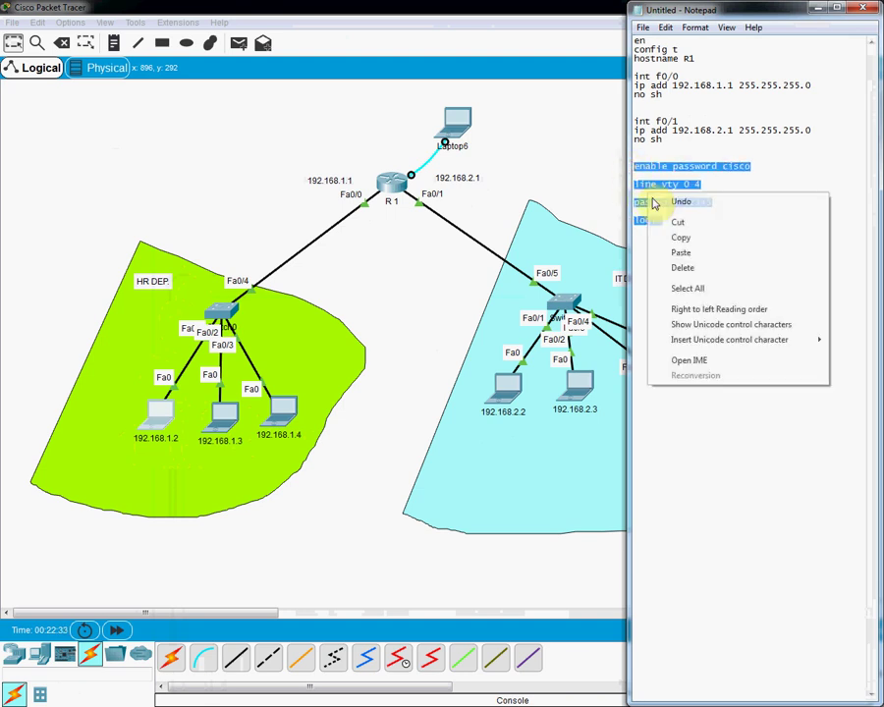
click(660, 238)
click(462, 126)
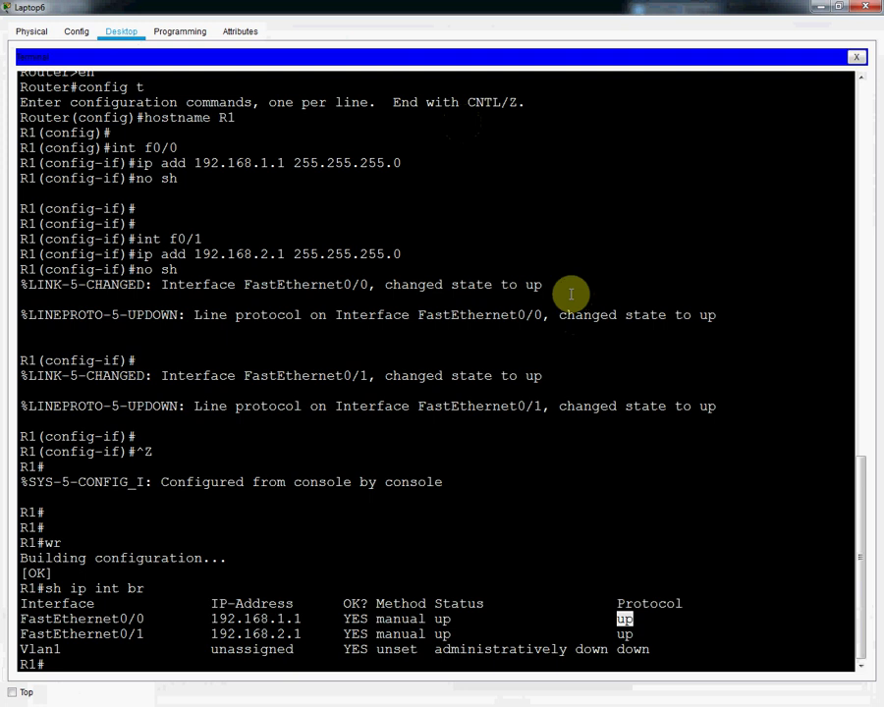
Step: In config t on R1, paste the enable password and vty password/login lines, then exit configuration
click(569, 294)
text(config t)
key(Return)
key(Return)
right_click(569, 295)
click(614, 319)
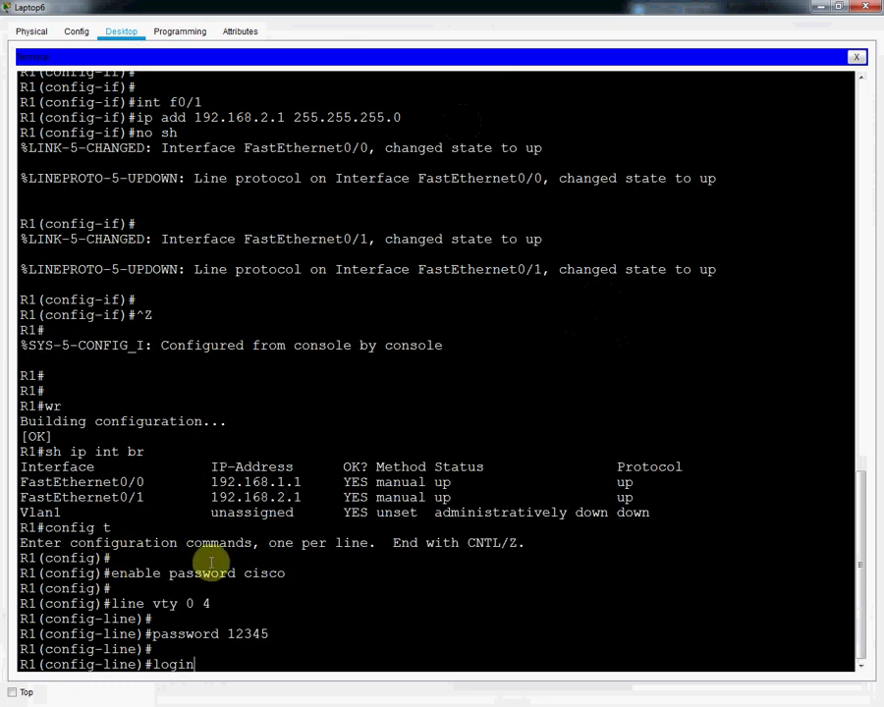
key(Return)
key(Return)
key(Return)
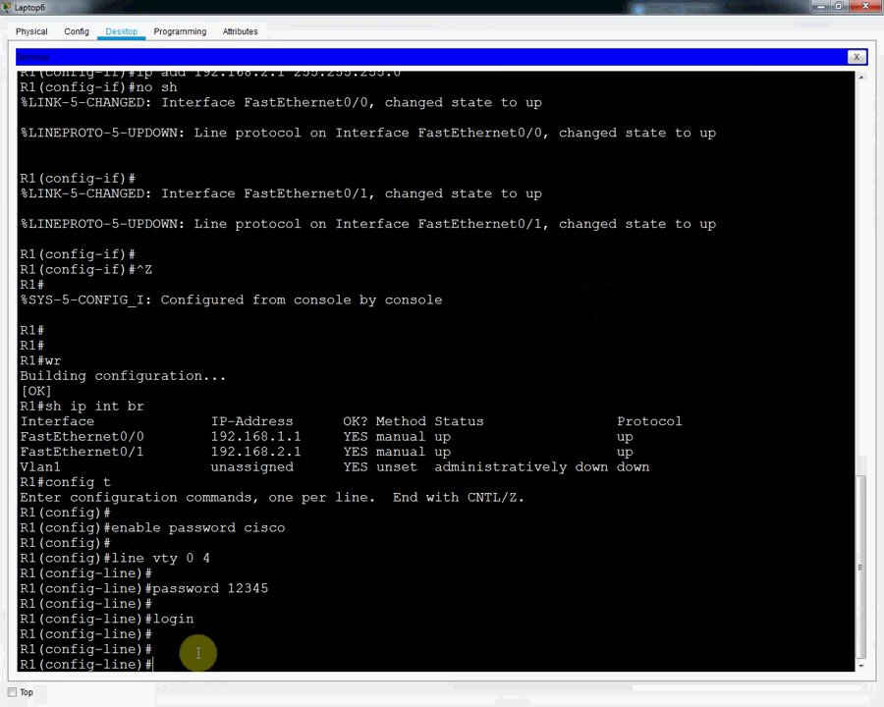
key(ctrl+z)
Step: Log out, re-enter privileged mode with the enable password, and close Laptop6's terminal
key(Return)
key(Return)
key(Return)
text(exit)
key(Return)
key(Return)
key(Return)
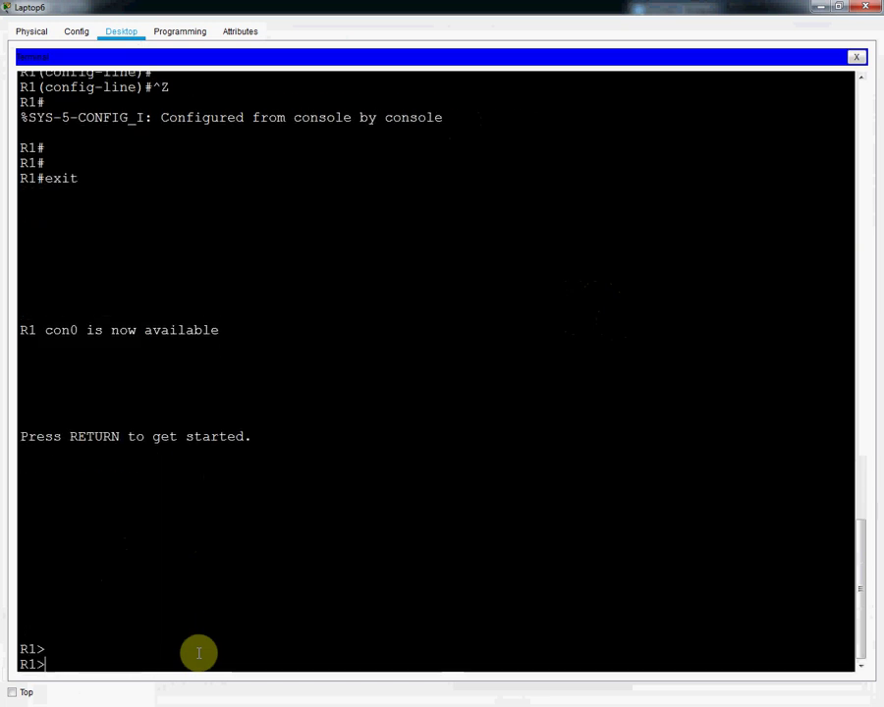
text(en)
key(Return)
key(Return)
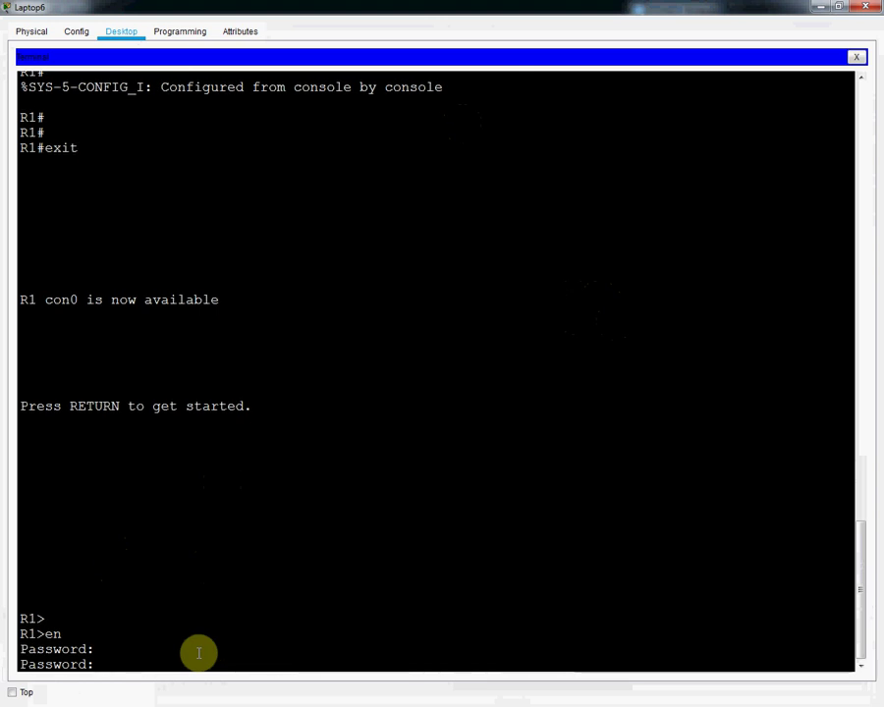
key(Return)
key(Return)
key(Return)
key(Return)
key(Return)
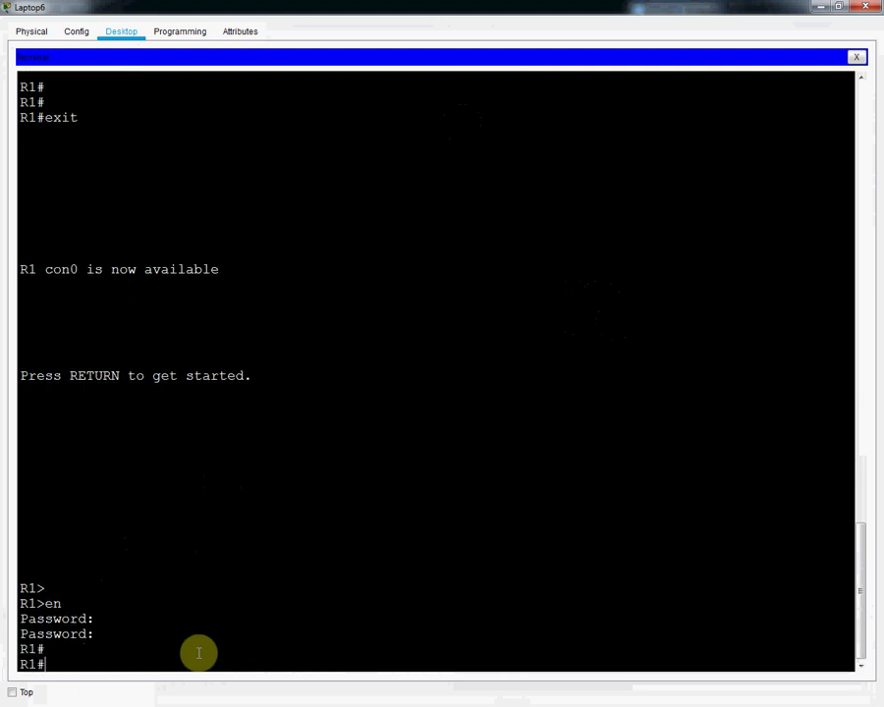
key(Return)
key(Return)
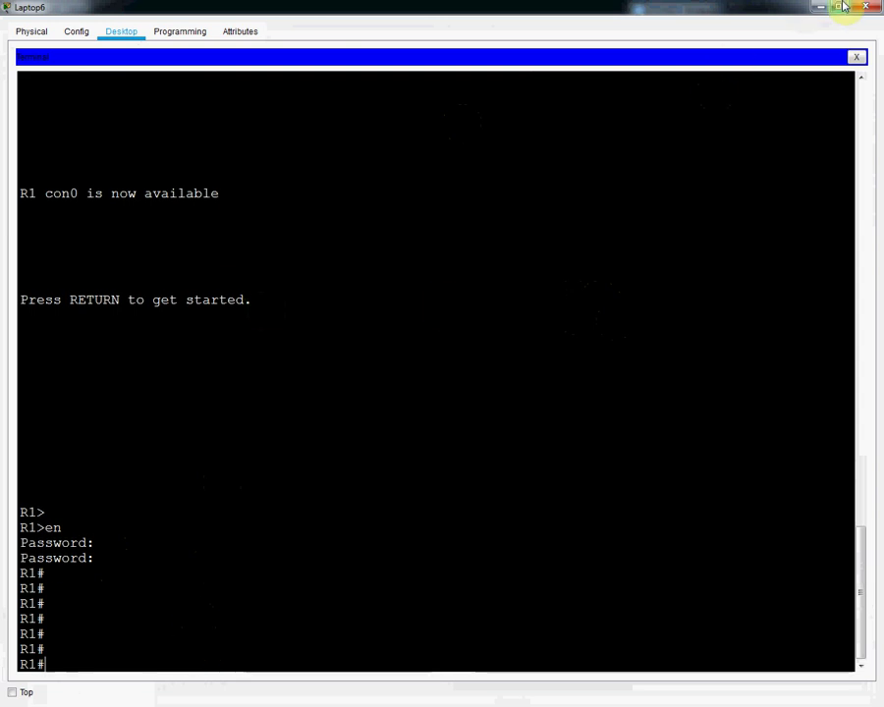
click(858, 12)
drag(455, 128, 413, 117)
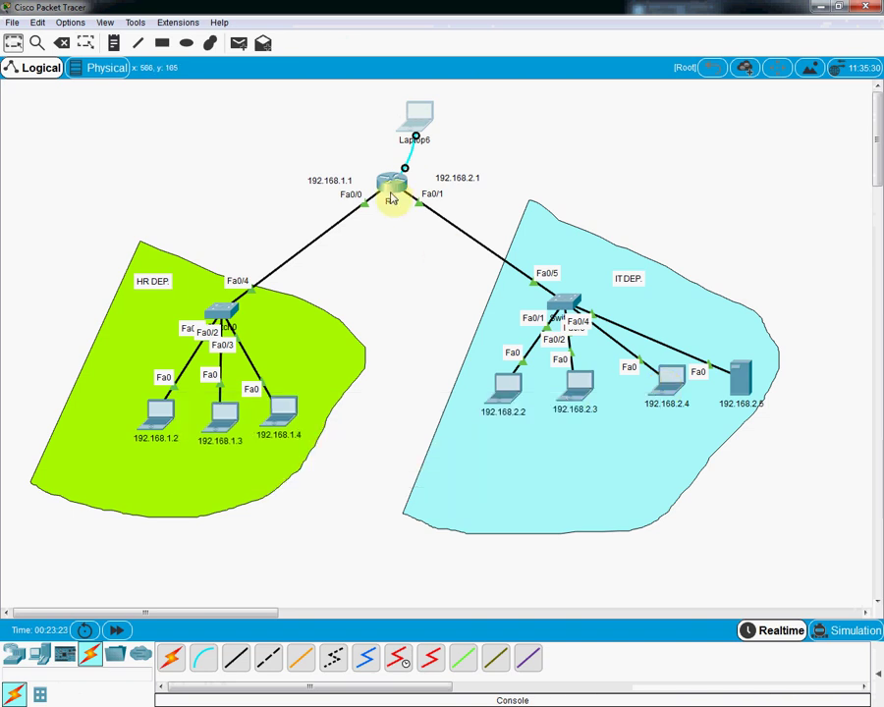
Step: From laptop 192.168.2.4's Command Prompt, telnet to R1 at 192.168.2.1
mouse_move(391, 199)
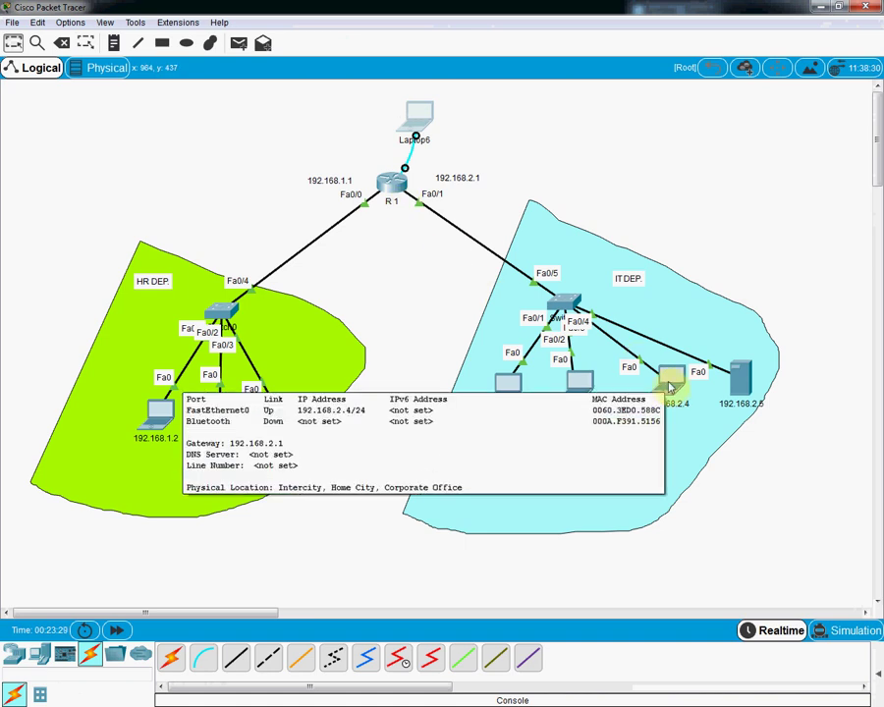
click(671, 386)
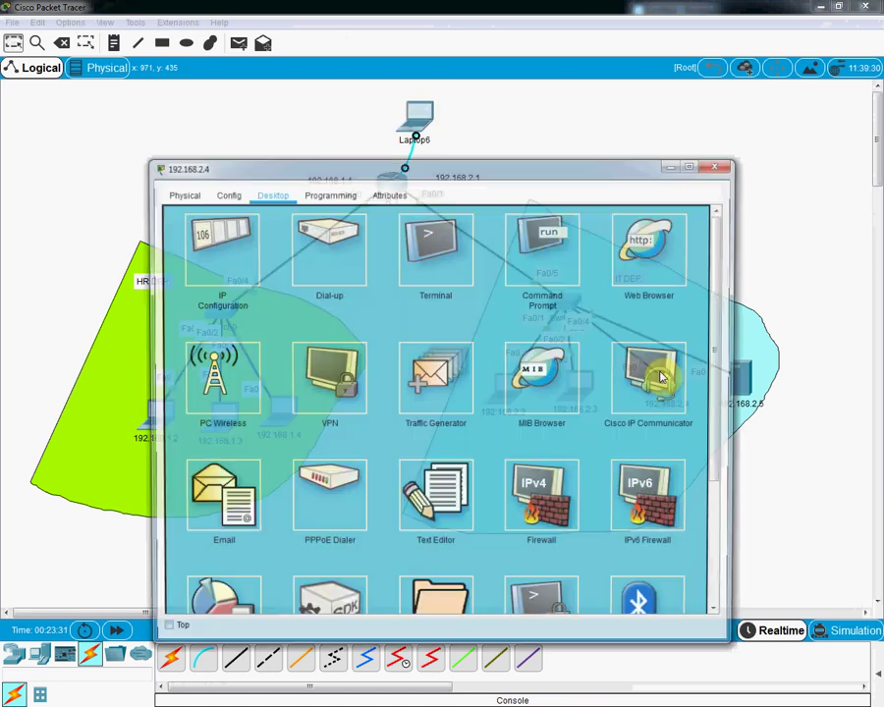
click(566, 250)
drag(548, 166, 700, 200)
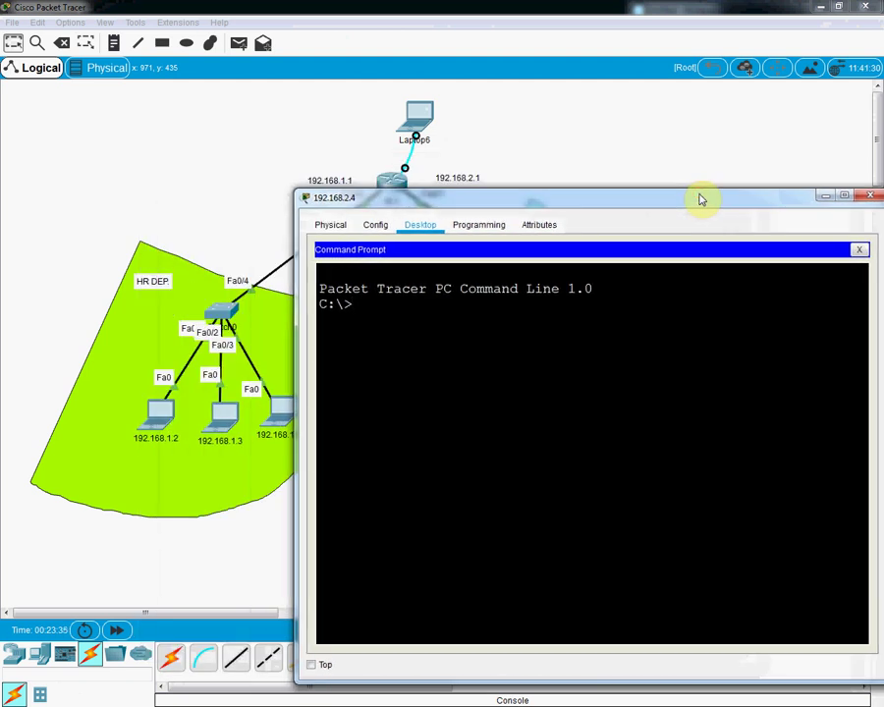
text(telnet 192.168)
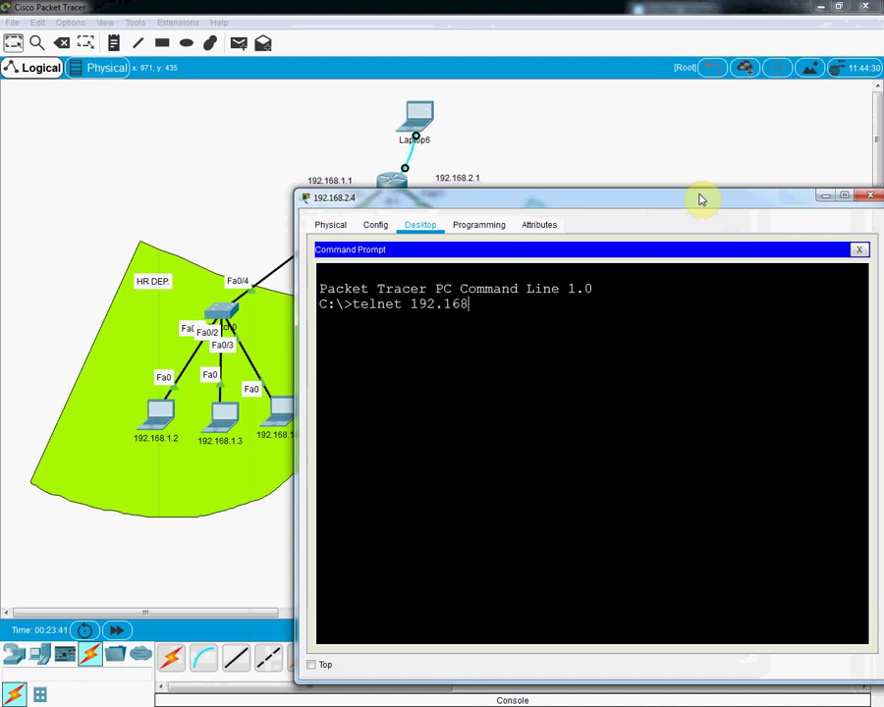
text(.2.1)
key(Return)
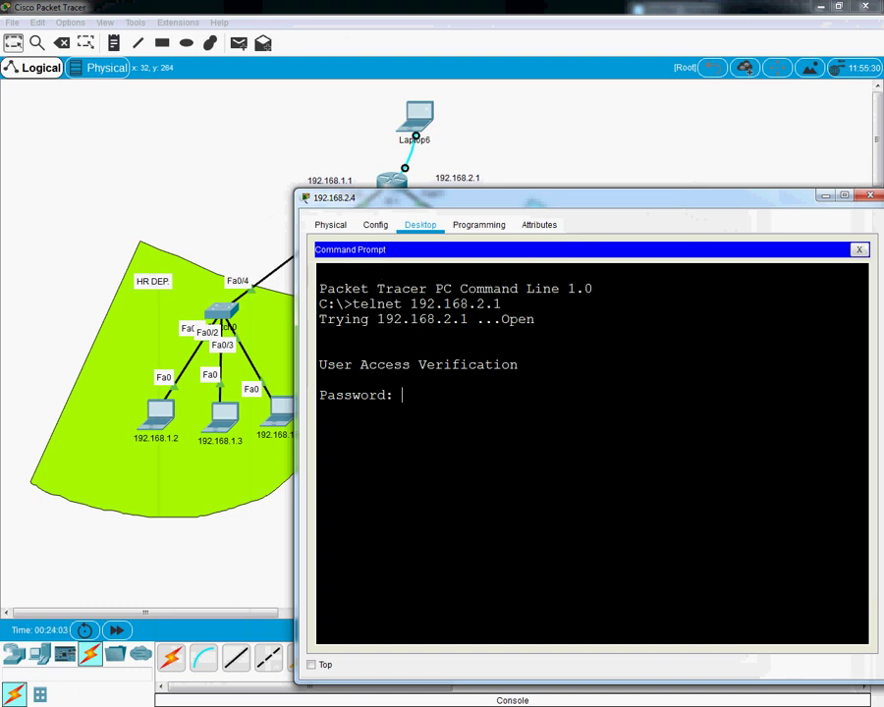
Step: In the telnet session run en, config t and int f0/0, then sh ip int br
key(alt+Tab)
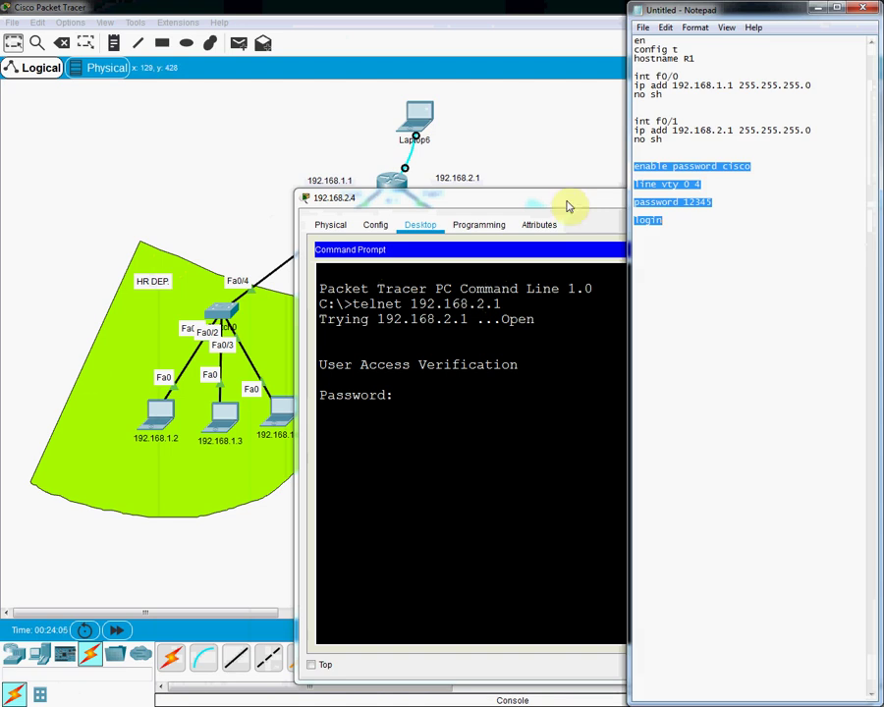
click(684, 211)
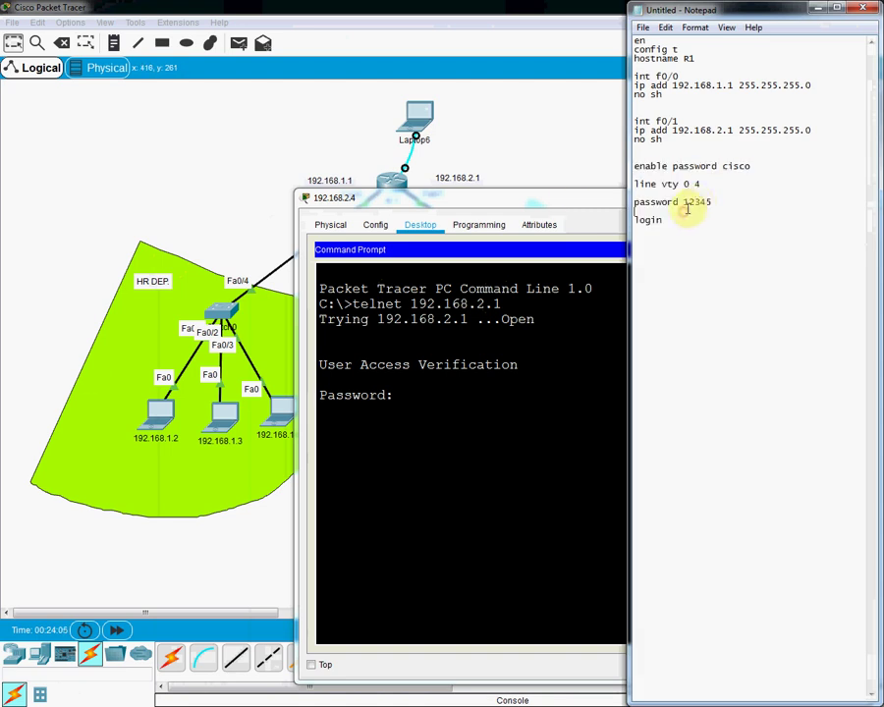
click(813, 10)
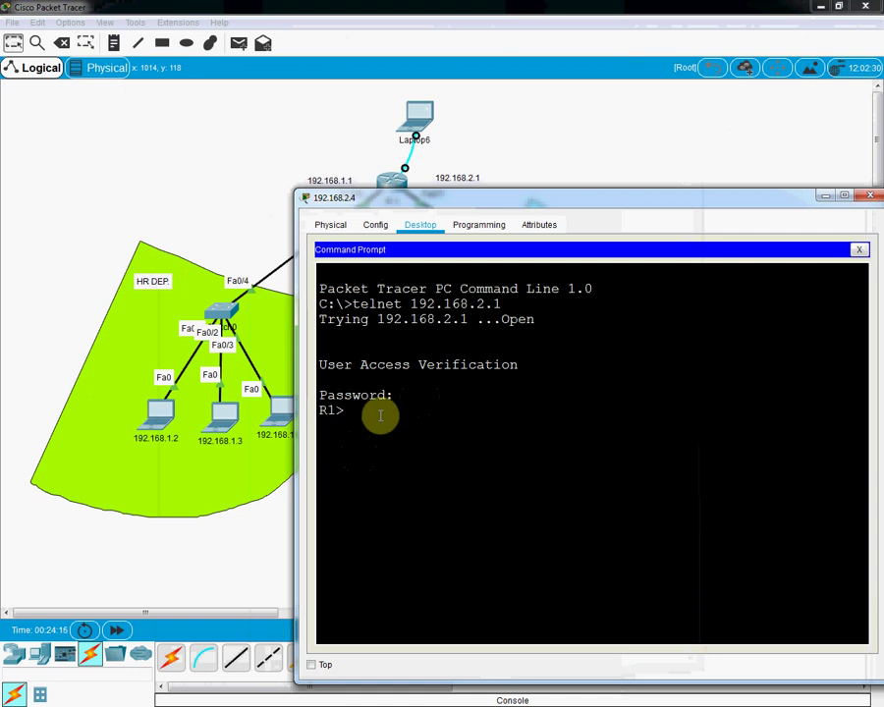
key(Return)
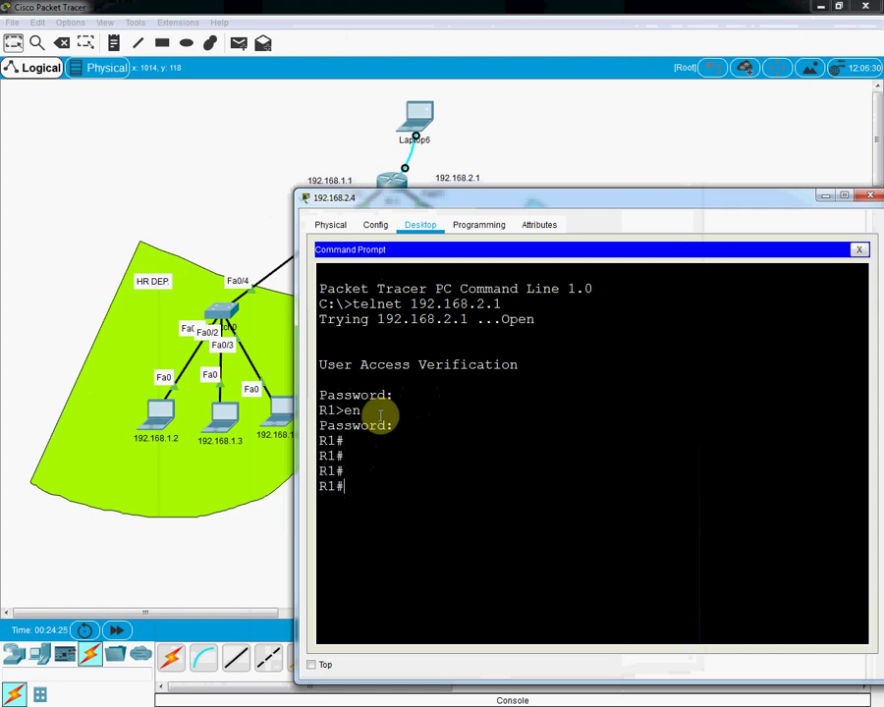
text(t)
key(Return)
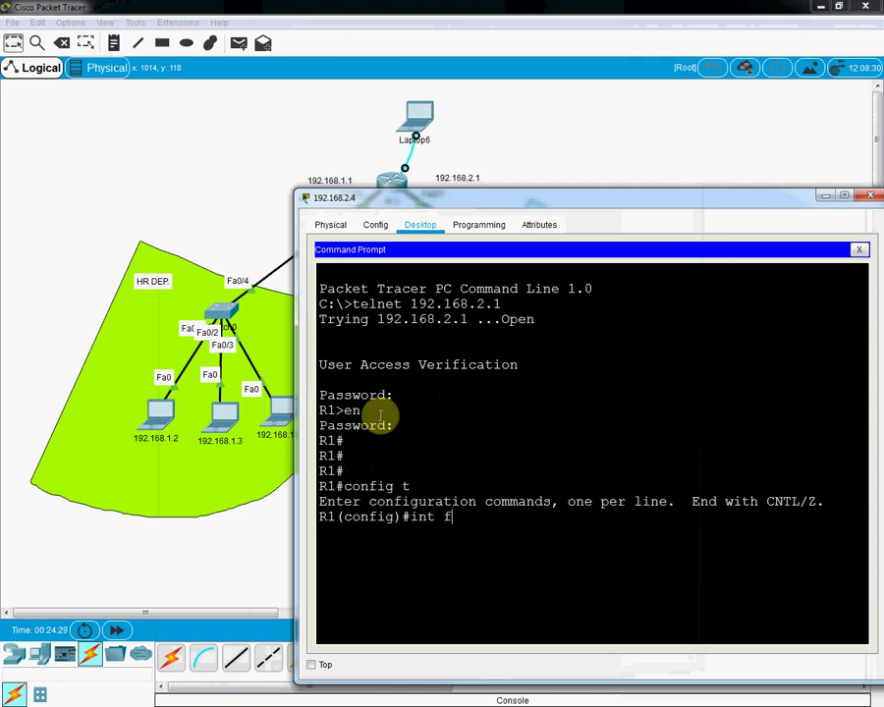
key(Return)
key(Return)
key(Return)
key(Return)
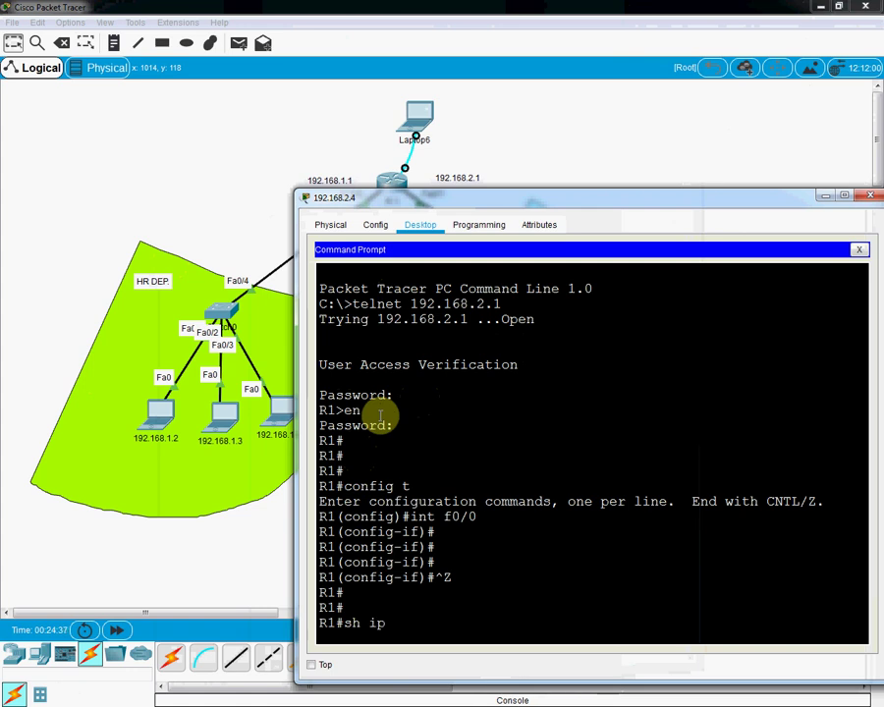
text(br)
key(Return)
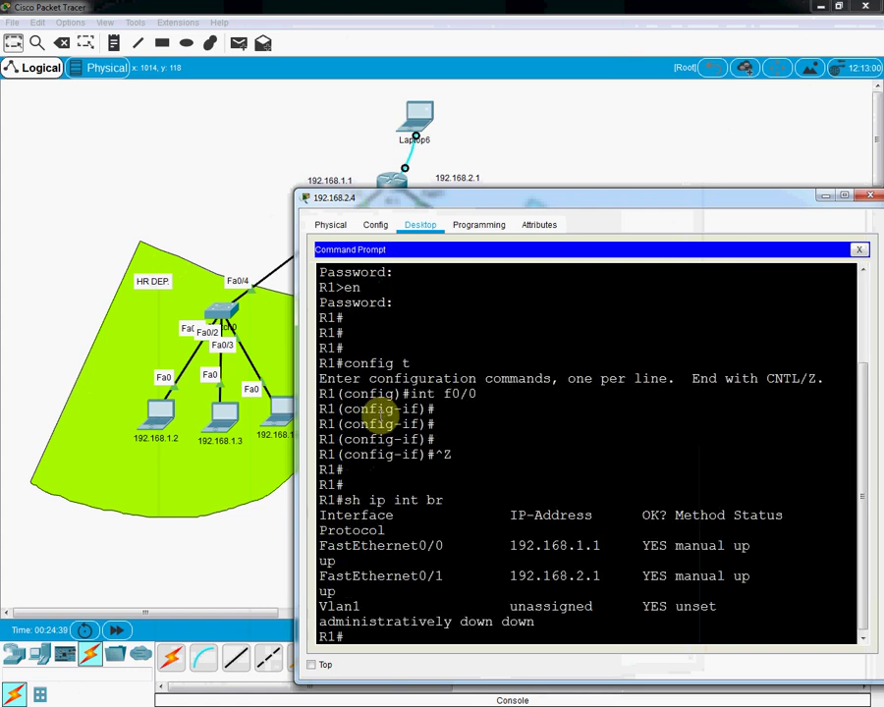
Step: Drag the 192.168.2.4 window around to inspect the output, then close it
drag(685, 197, 620, 476)
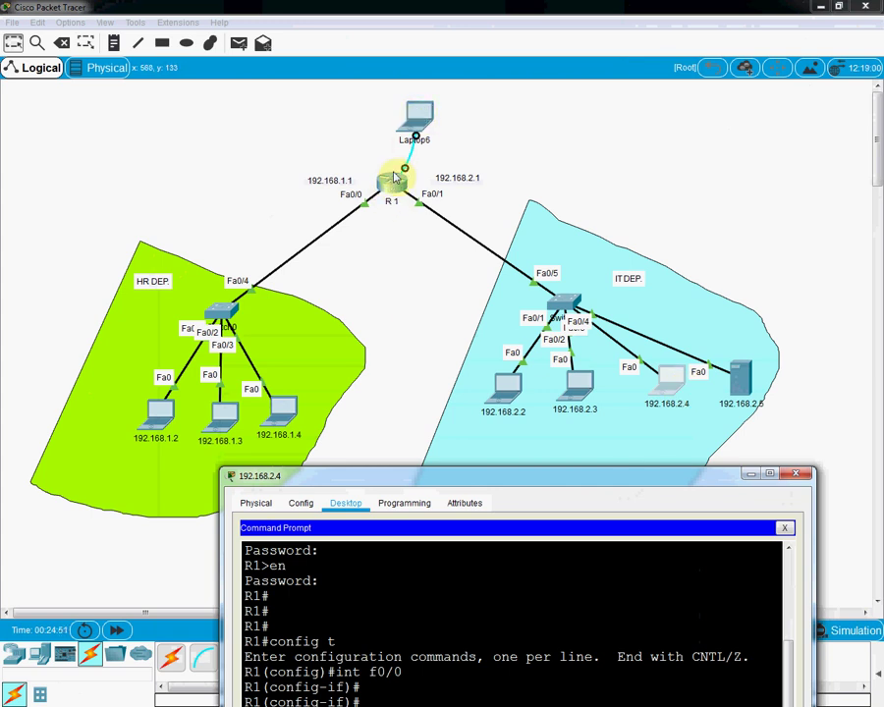
drag(633, 478, 641, 308)
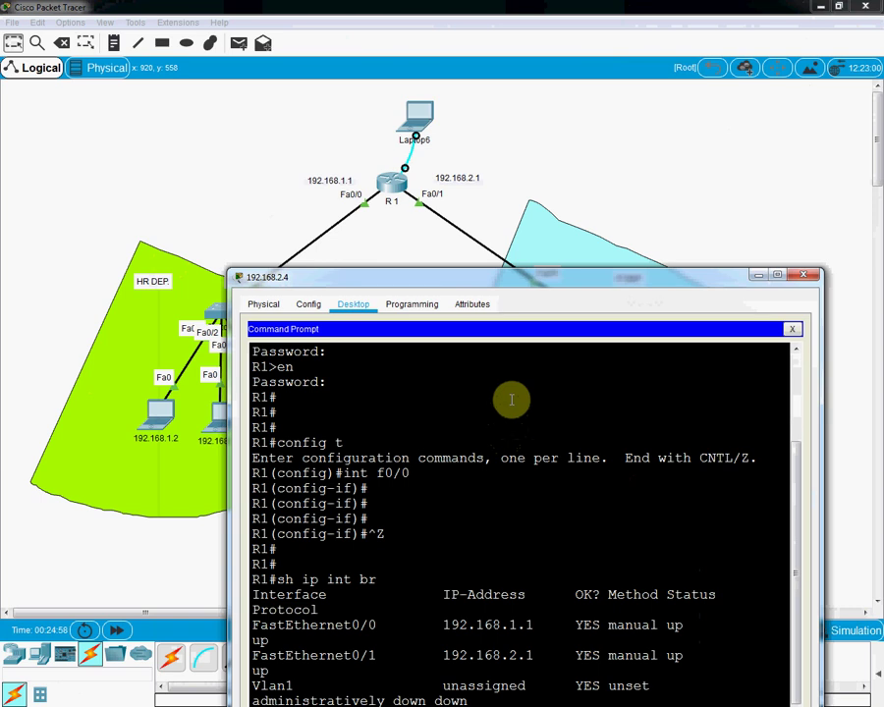
drag(526, 281, 546, 154)
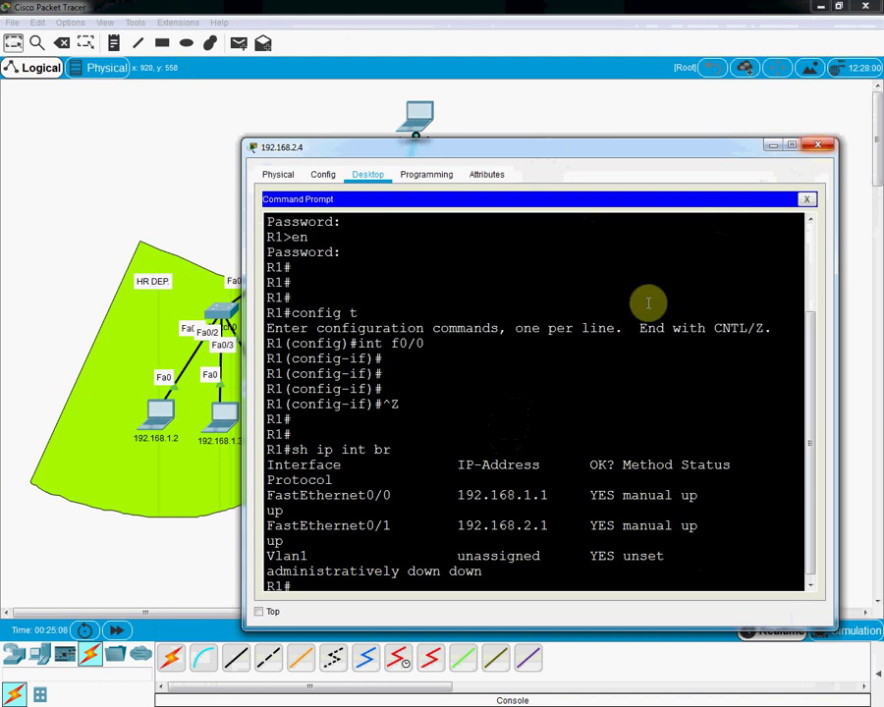
click(814, 147)
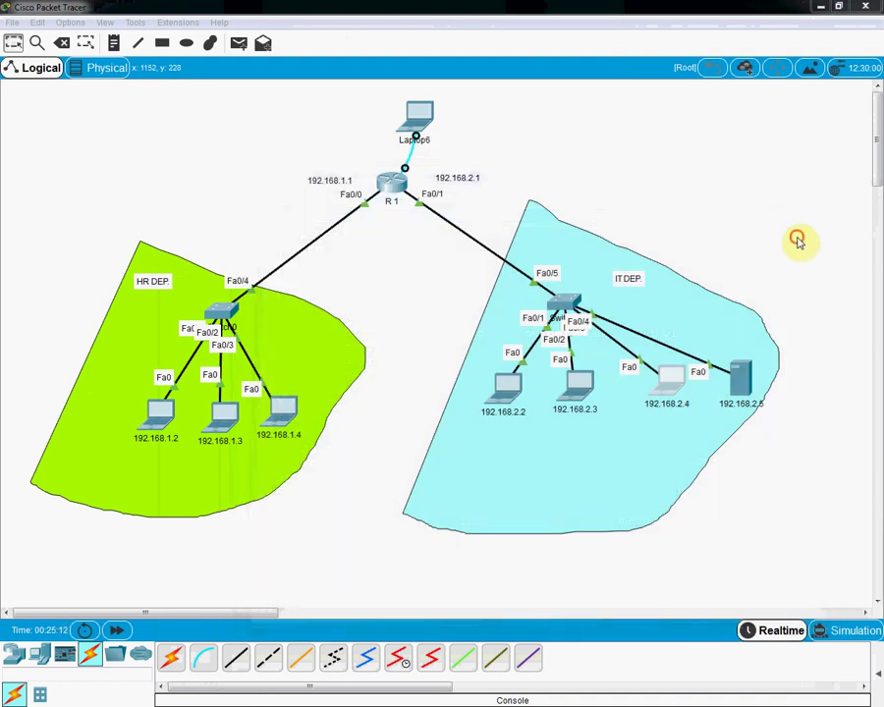
Step: On empty canvas, place a 2811 Router1, a 2960 Switch2 below it, and Laptop7 and Laptop8
scroll(797, 236, down, 3)
scroll(797, 239, down, 5)
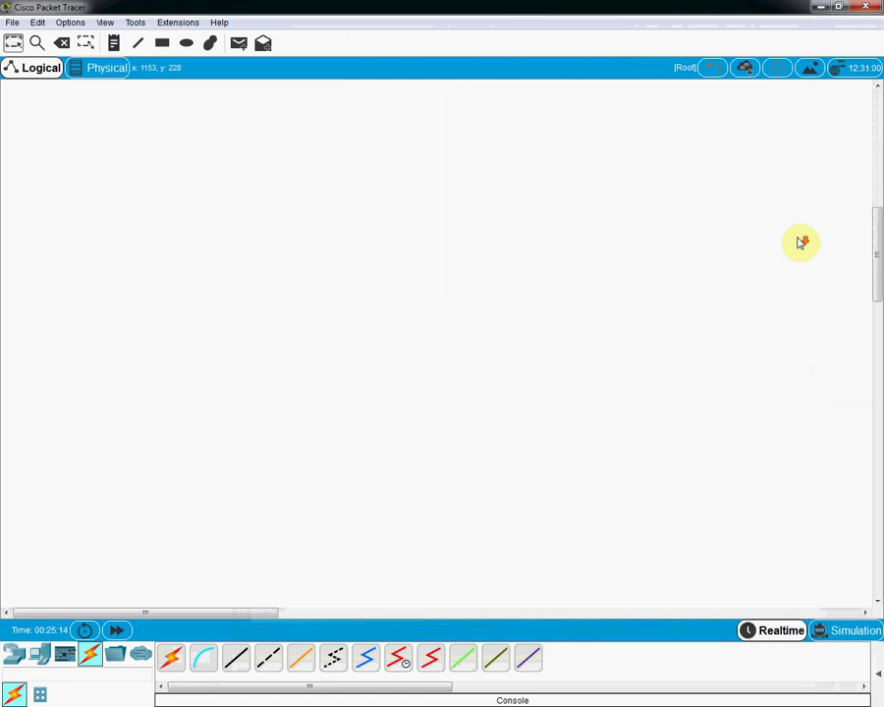
click(15, 655)
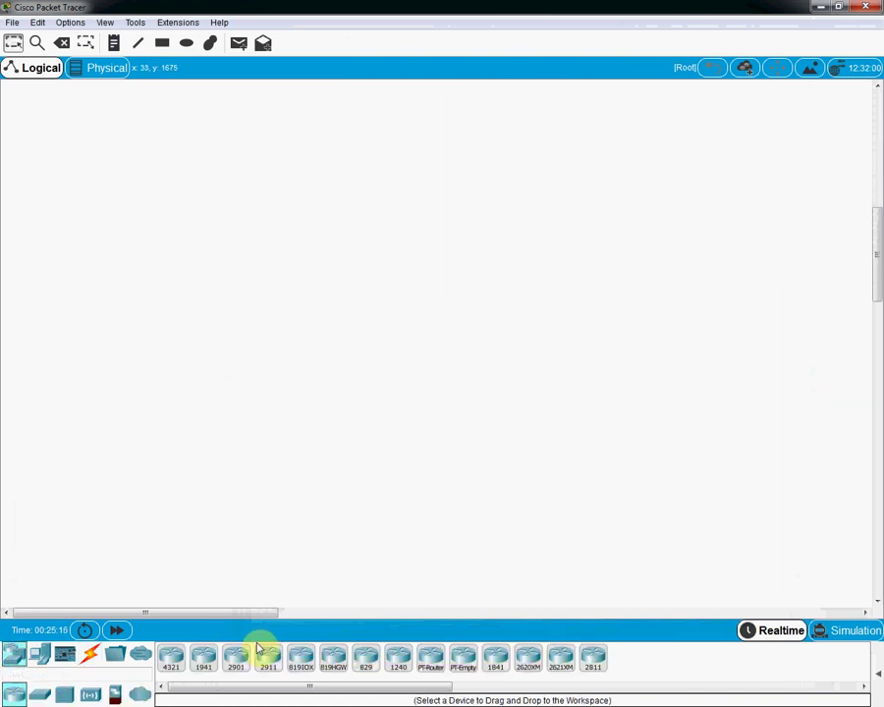
click(596, 655)
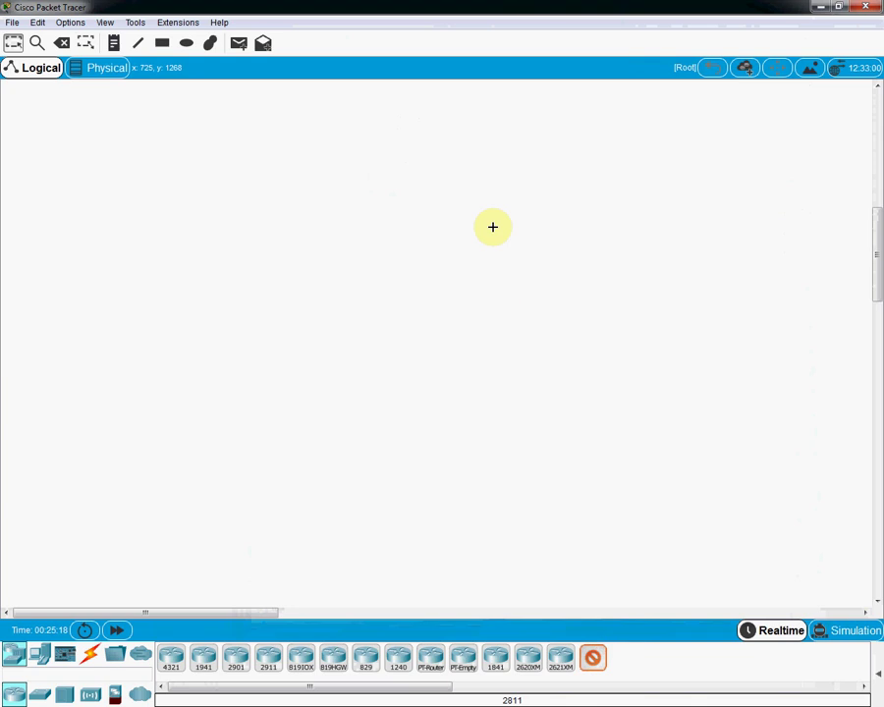
click(448, 191)
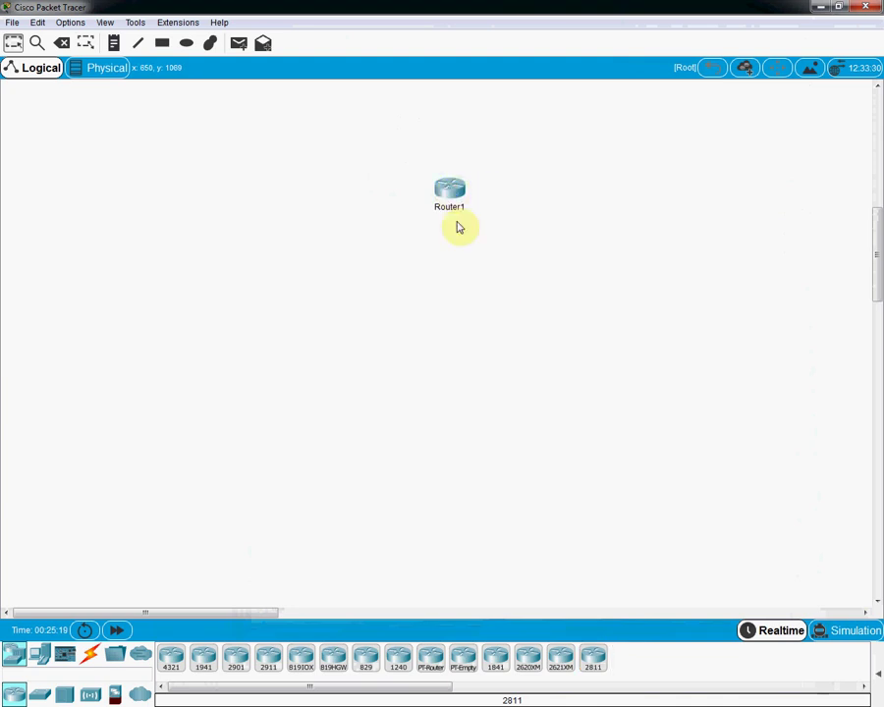
click(39, 694)
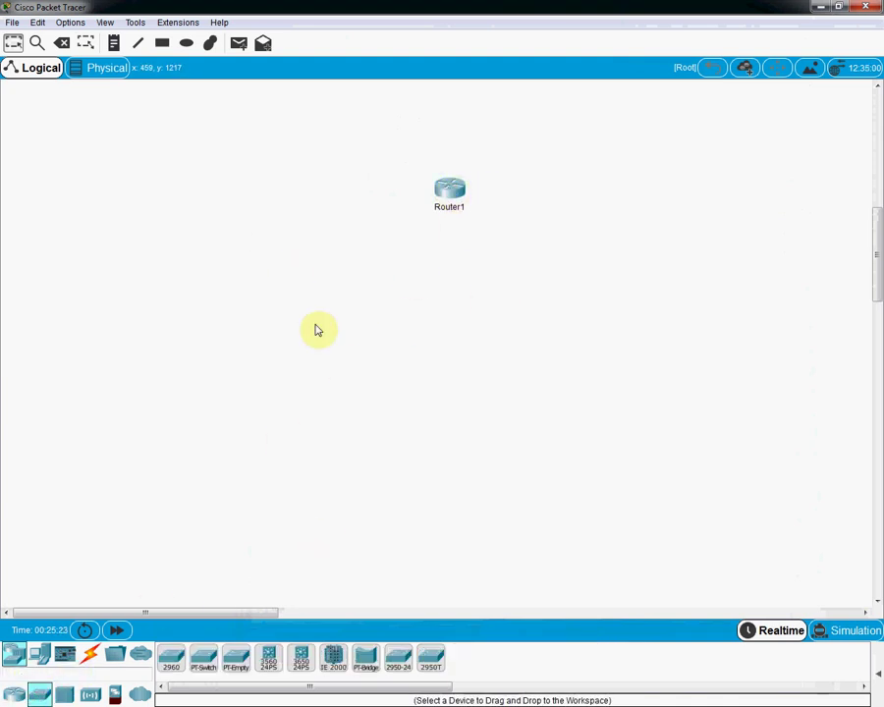
click(170, 657)
click(442, 296)
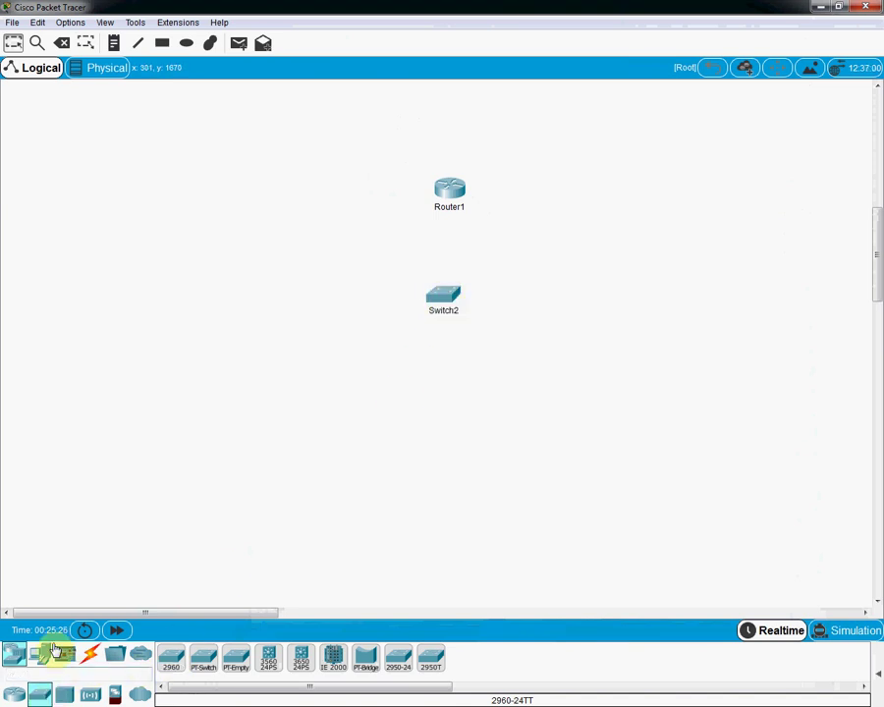
click(39, 652)
click(202, 656)
click(418, 416)
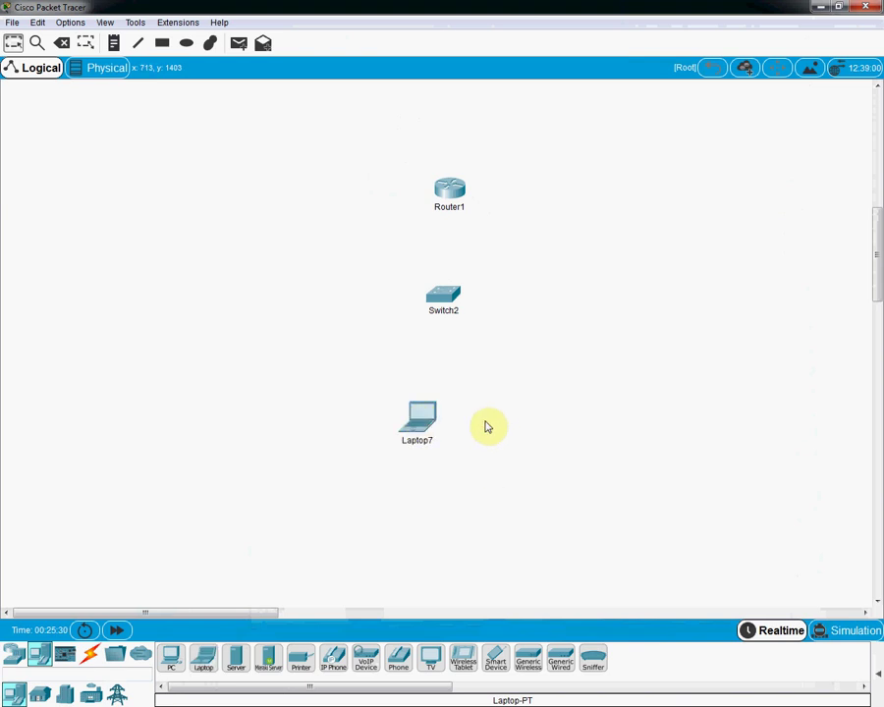
click(203, 655)
click(495, 423)
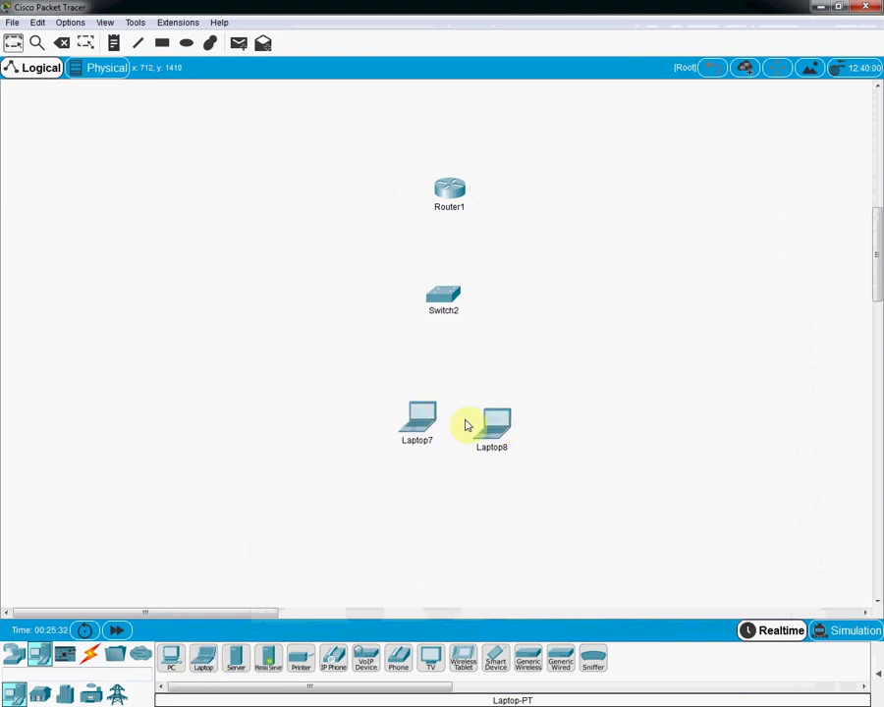
Step: Cable Laptop7, Laptop8 and Router1 to Switch2 using automatic connection cables
click(89, 654)
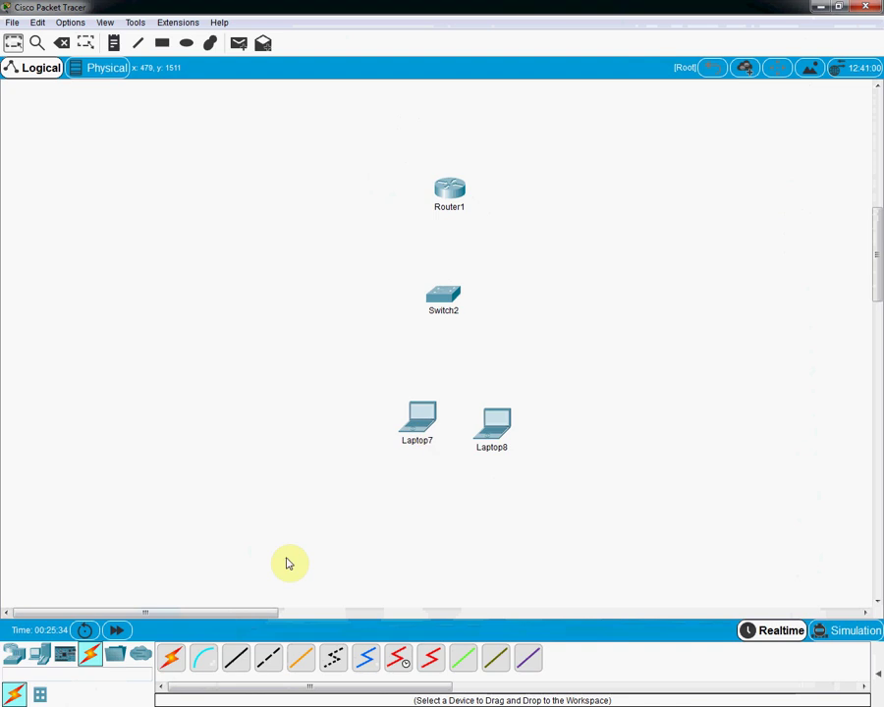
click(172, 655)
click(419, 416)
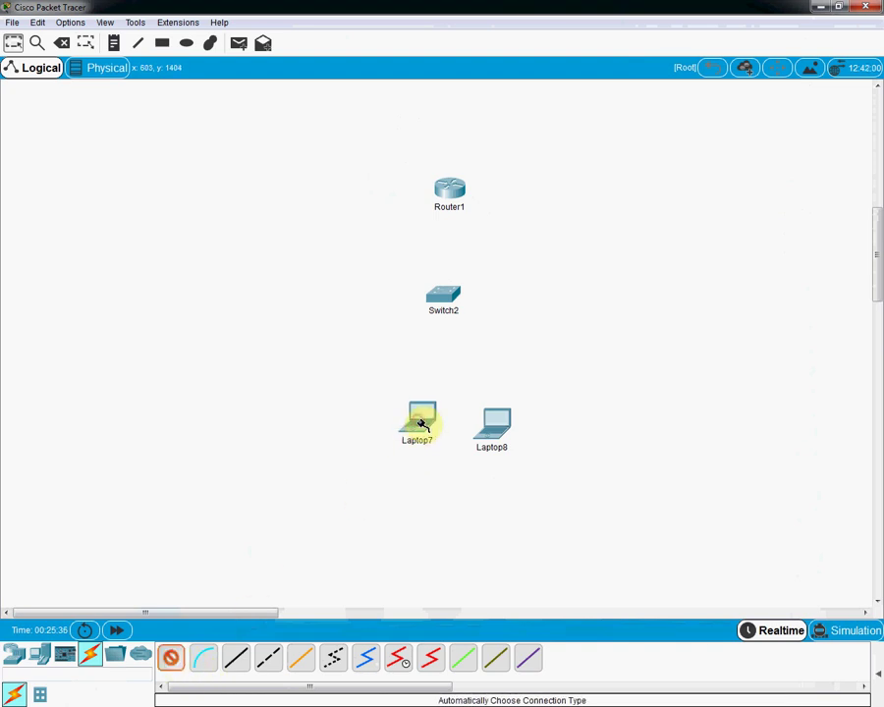
click(442, 306)
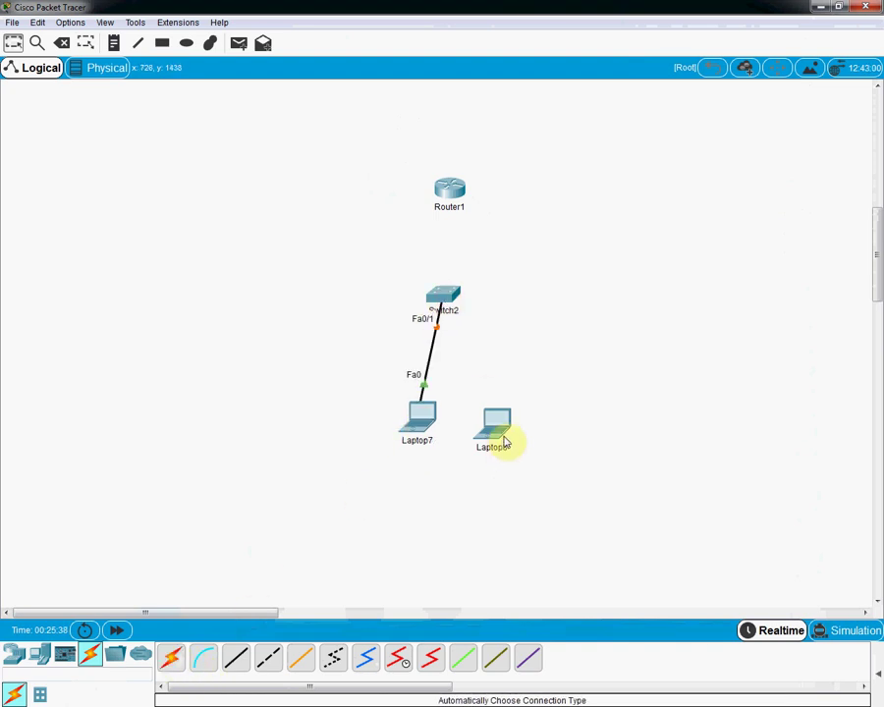
click(173, 654)
click(488, 420)
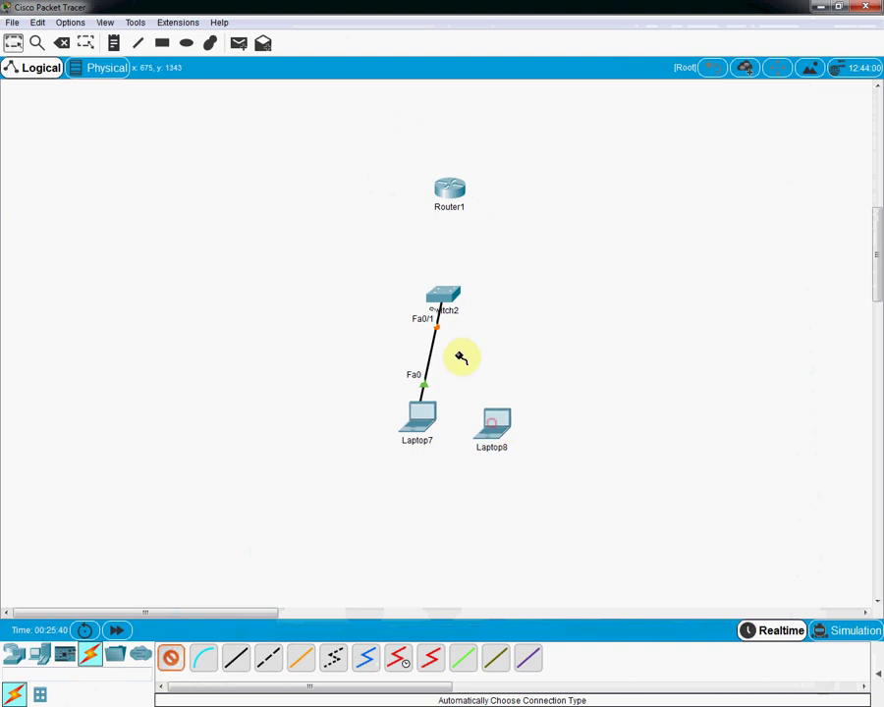
click(454, 294)
click(452, 291)
click(453, 189)
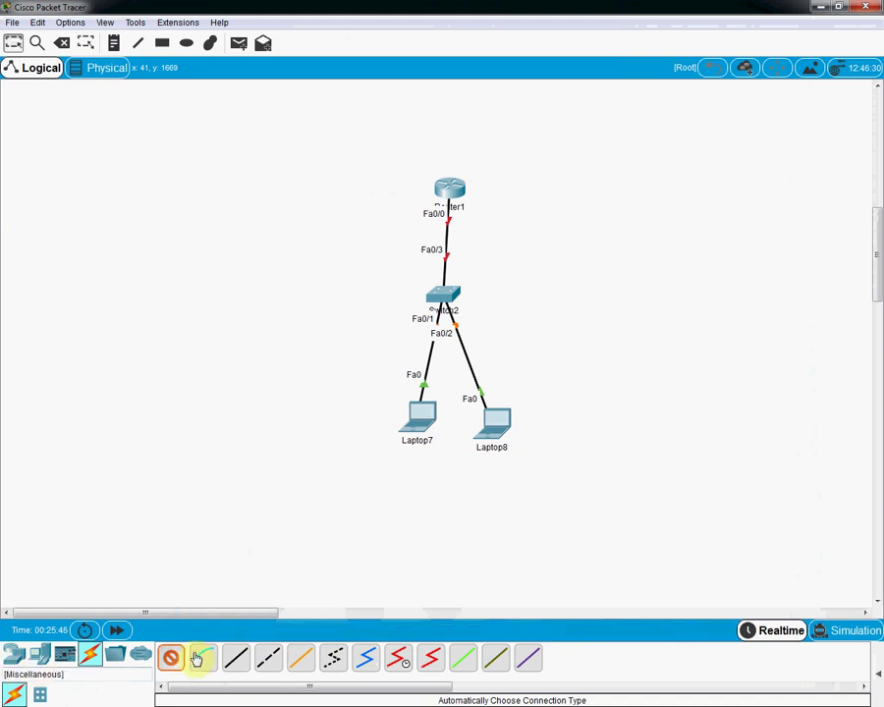
scroll(764, 389, up, 10)
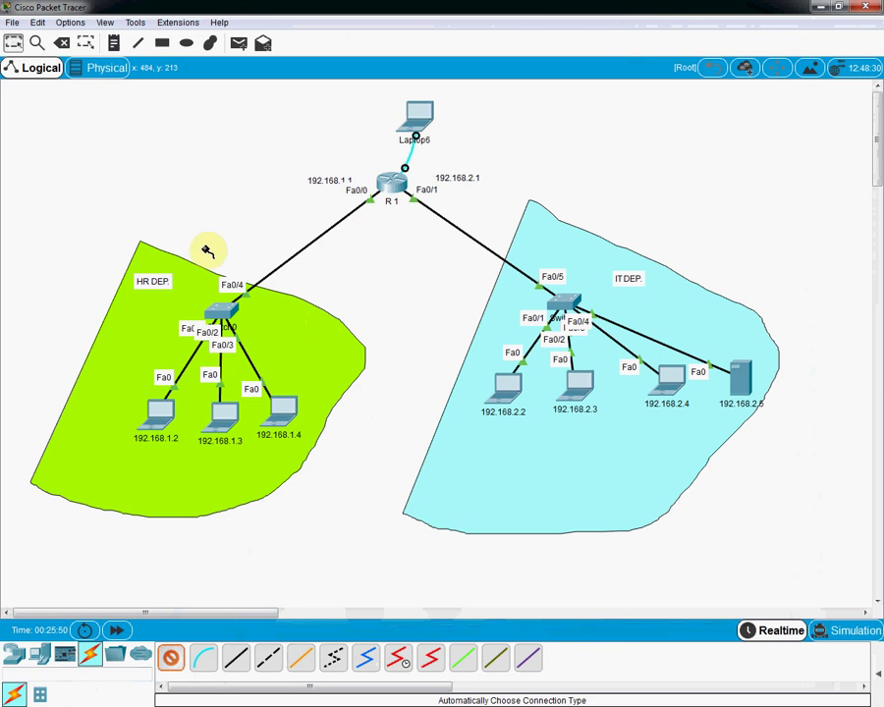
Step: Move Laptop7 further left and Laptop8 up and to the right below Switch2
click(14, 42)
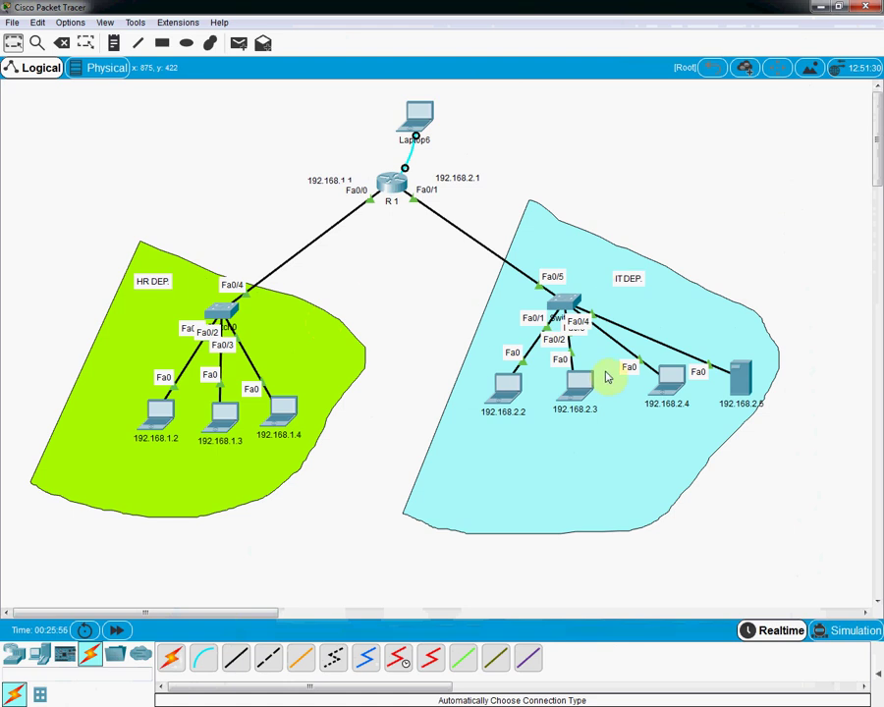
scroll(606, 376, down, 10)
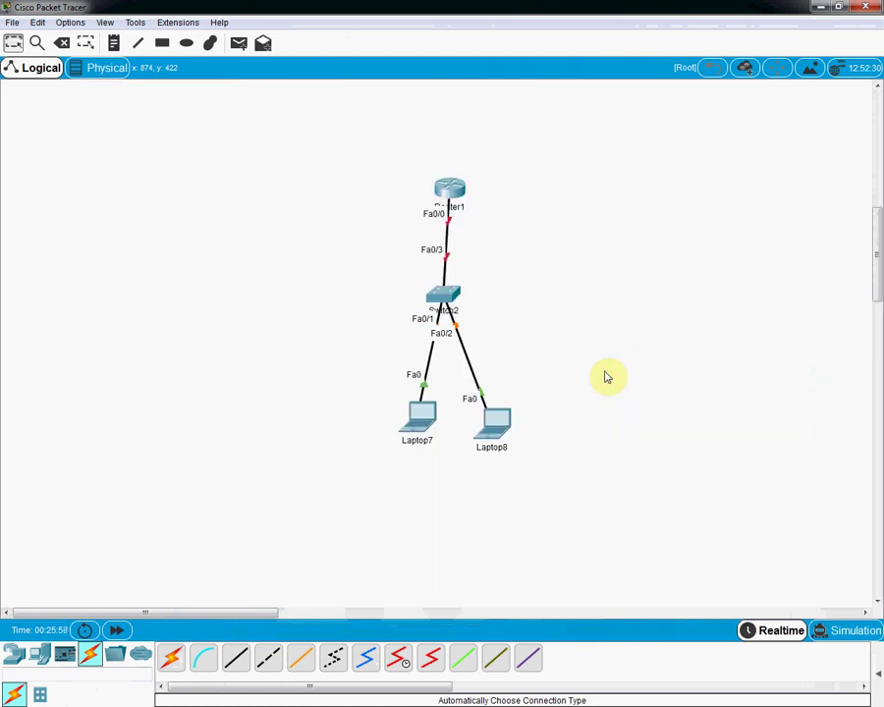
drag(420, 416, 331, 406)
drag(501, 435, 569, 410)
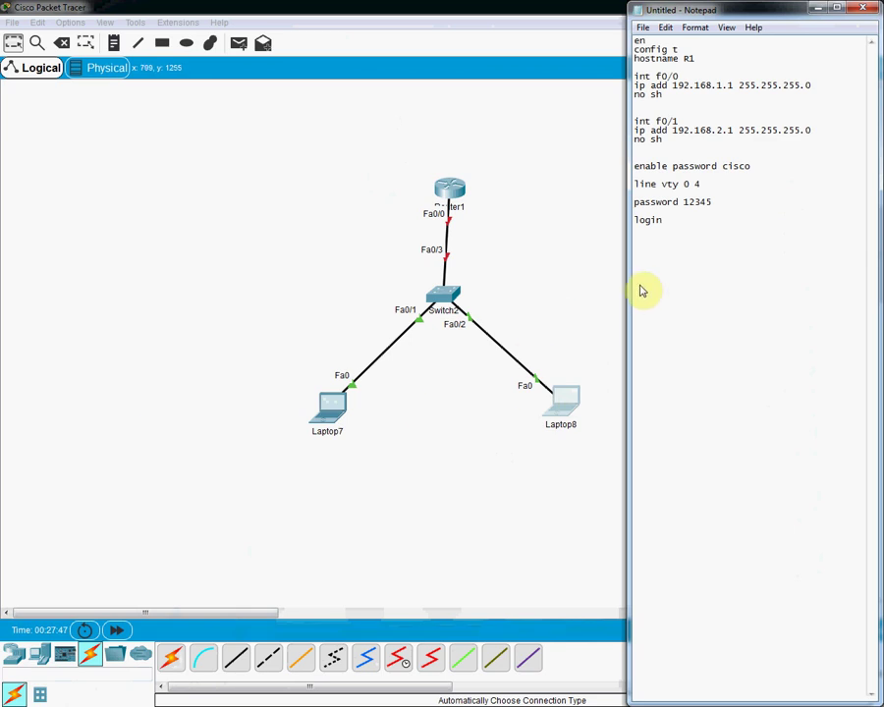
click(681, 227)
key(Return)
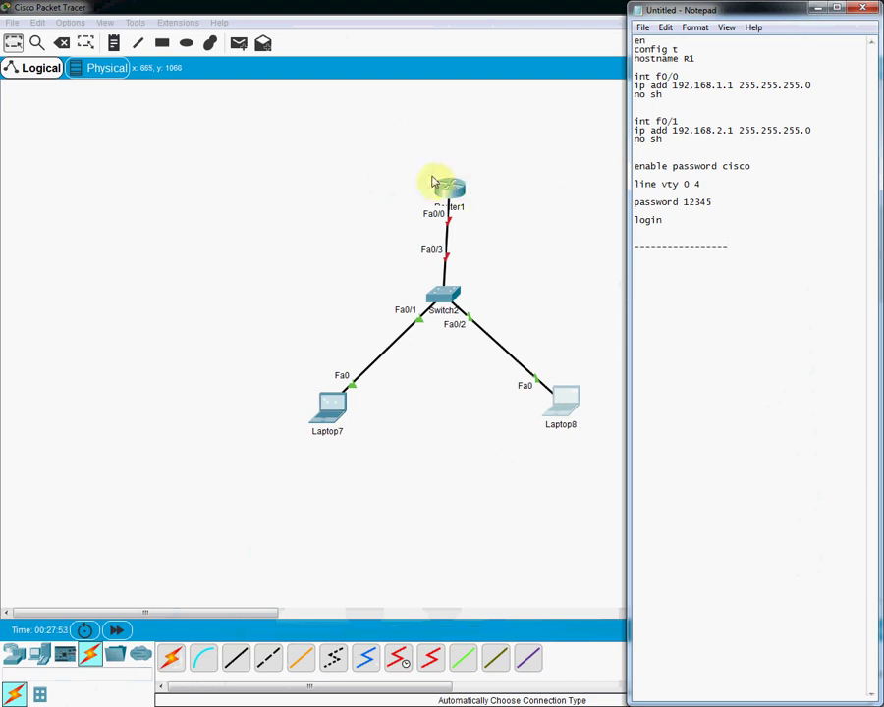
drag(450, 188, 449, 146)
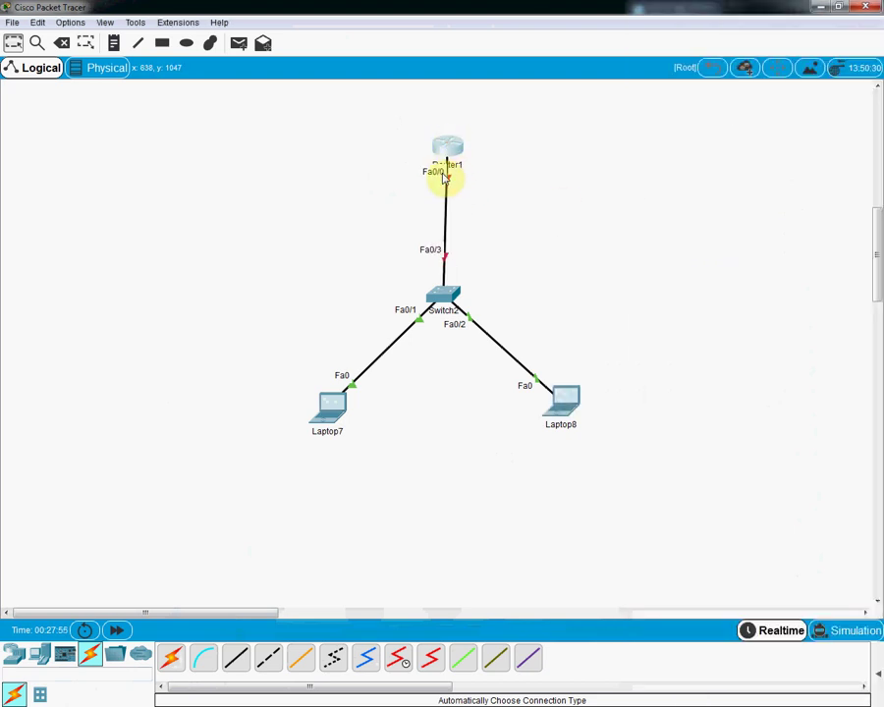
click(112, 42)
click(467, 186)
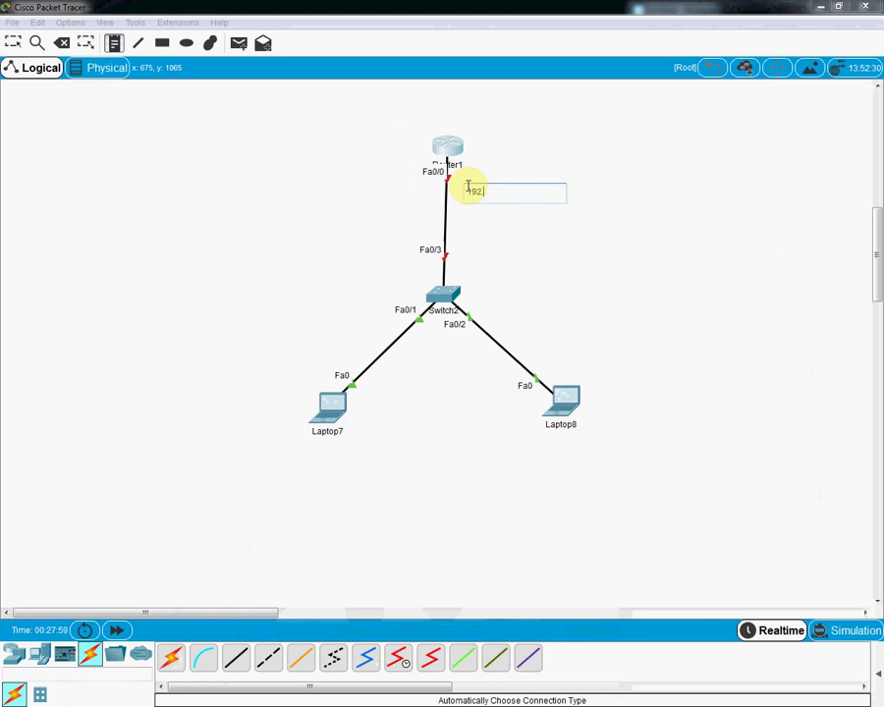
text(192.168.1.1)
drag(513, 191, 463, 192)
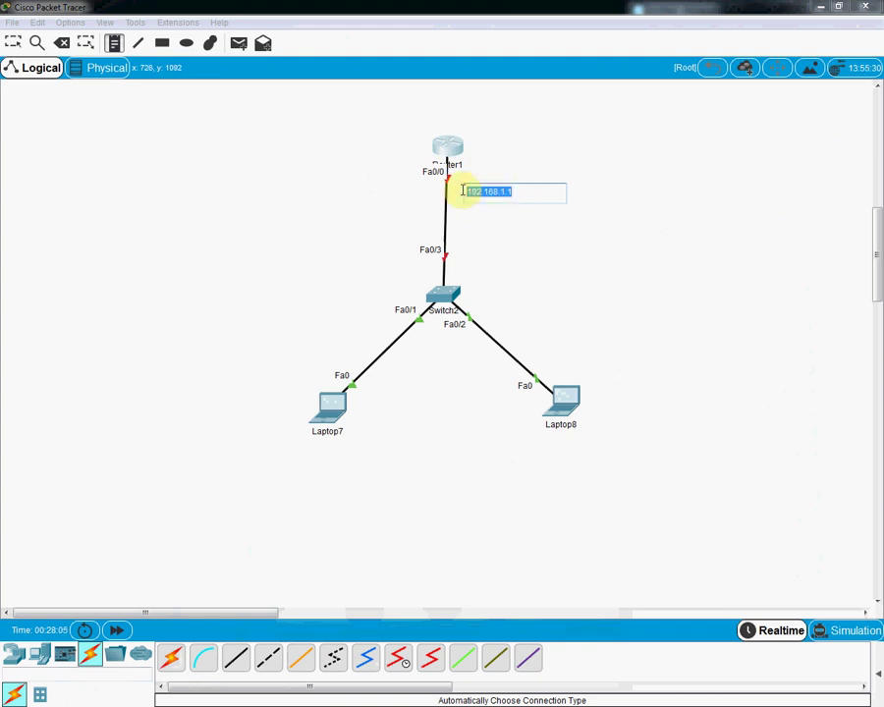
click(327, 431)
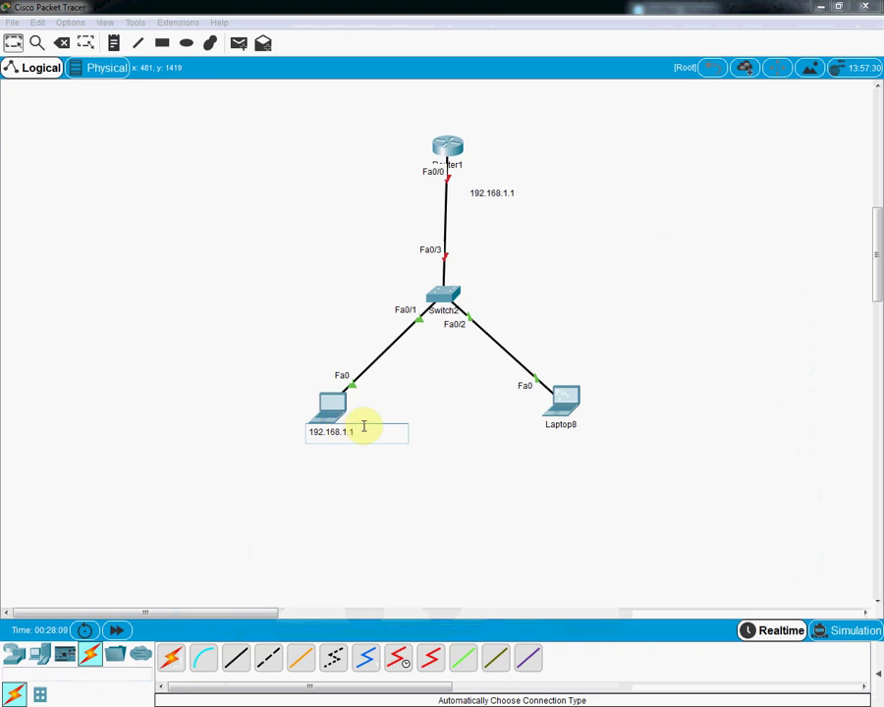
key(ctrl+a)
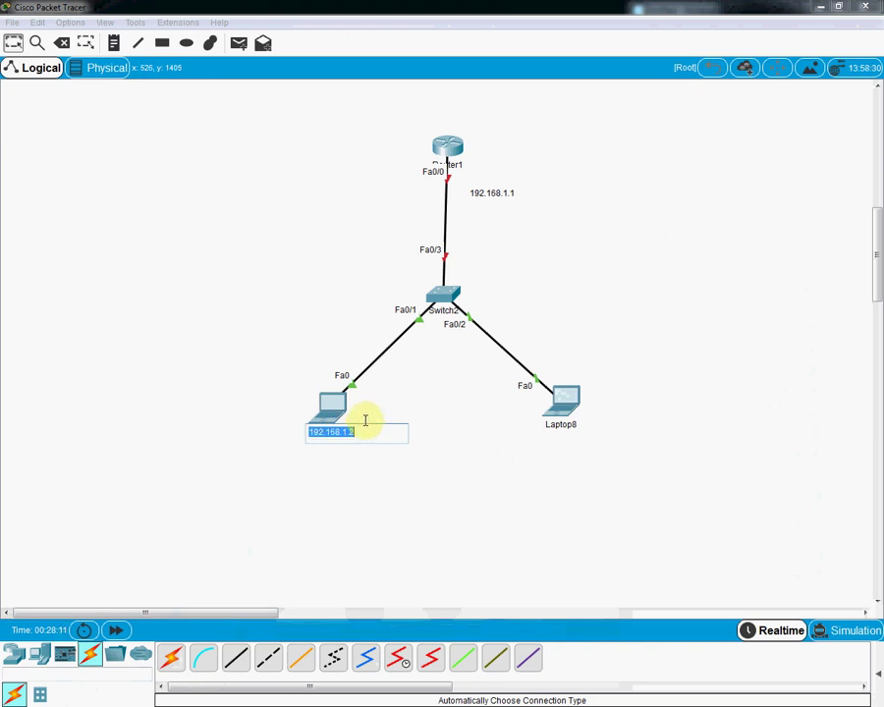
click(324, 409)
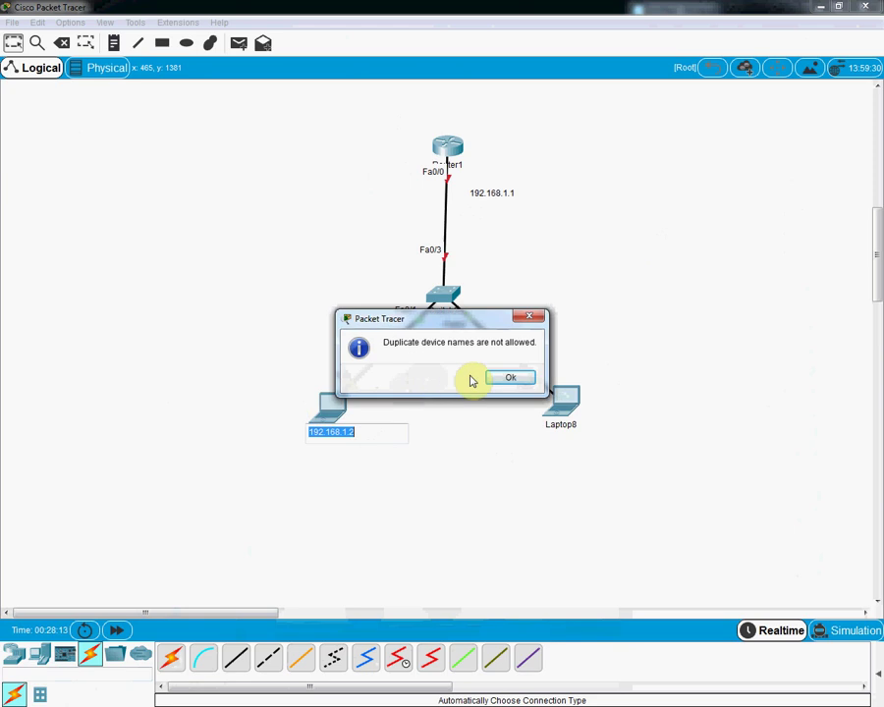
click(503, 377)
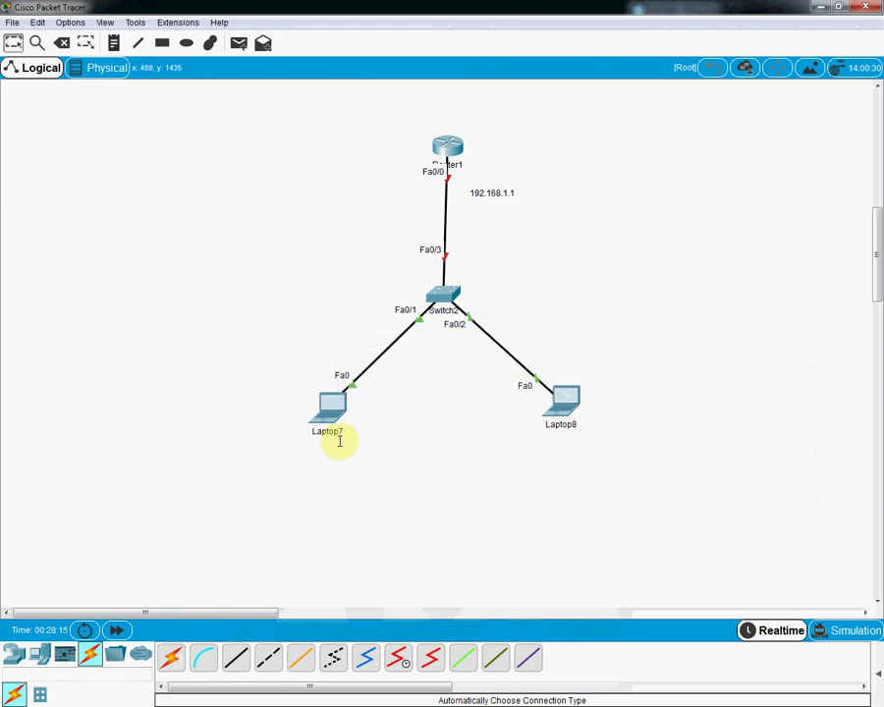
scroll(310, 308, up, 10)
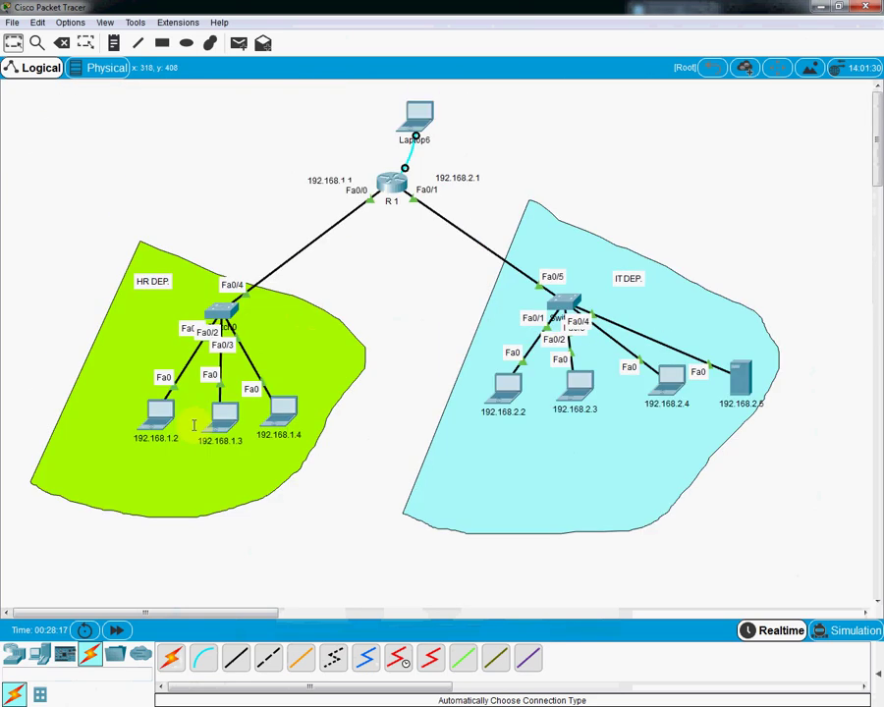
scroll(290, 401, down, 10)
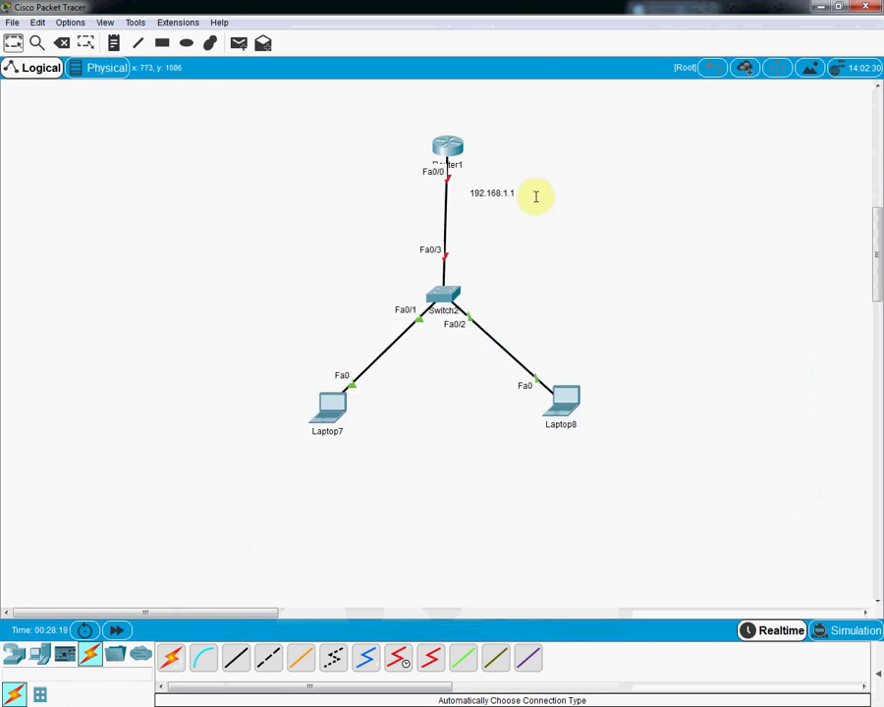
double_click(510, 193)
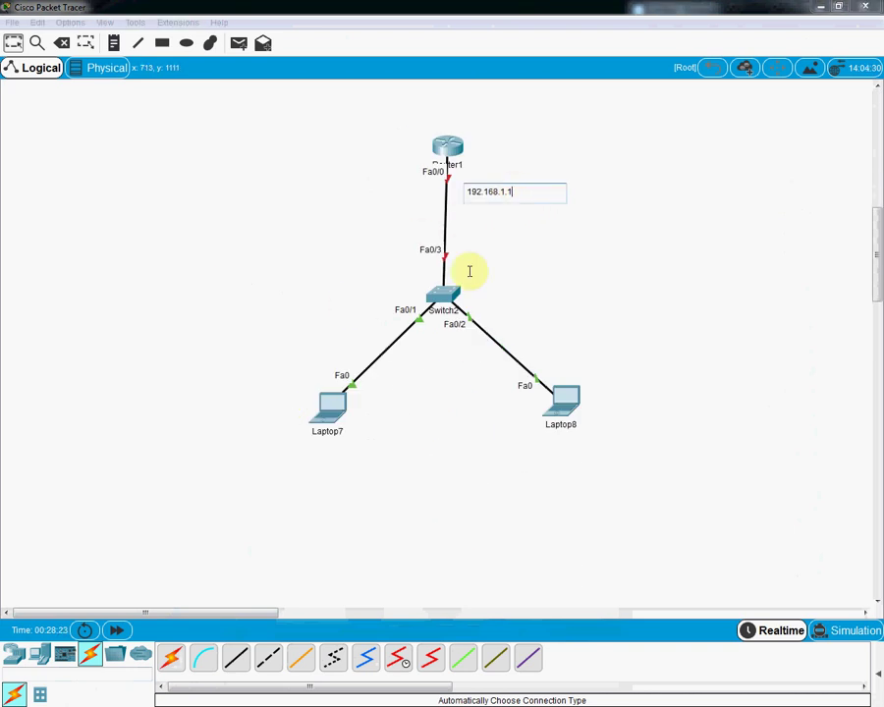
click(333, 406)
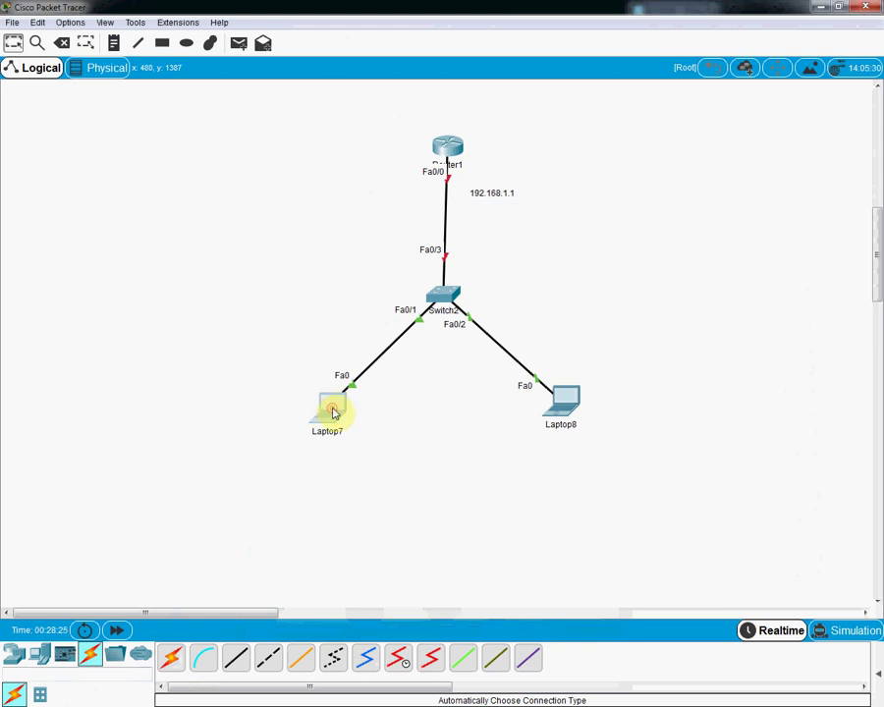
Step: Give Laptop7 IP 192.168.1.2, mask 255.255.255.0 and gateway 192.168.1.1
click(281, 194)
click(240, 245)
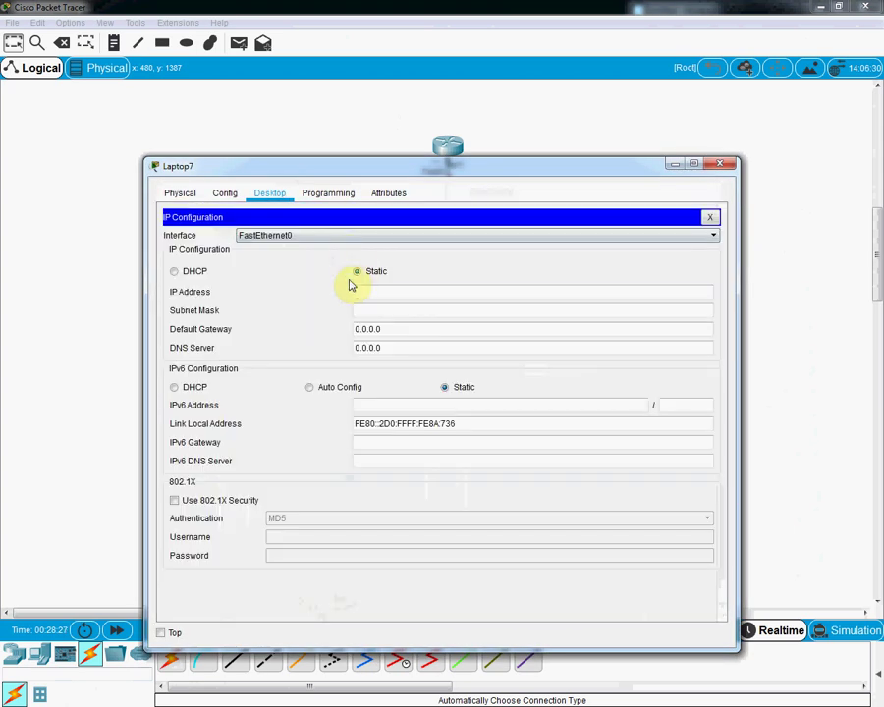
text(192.168.1.2)
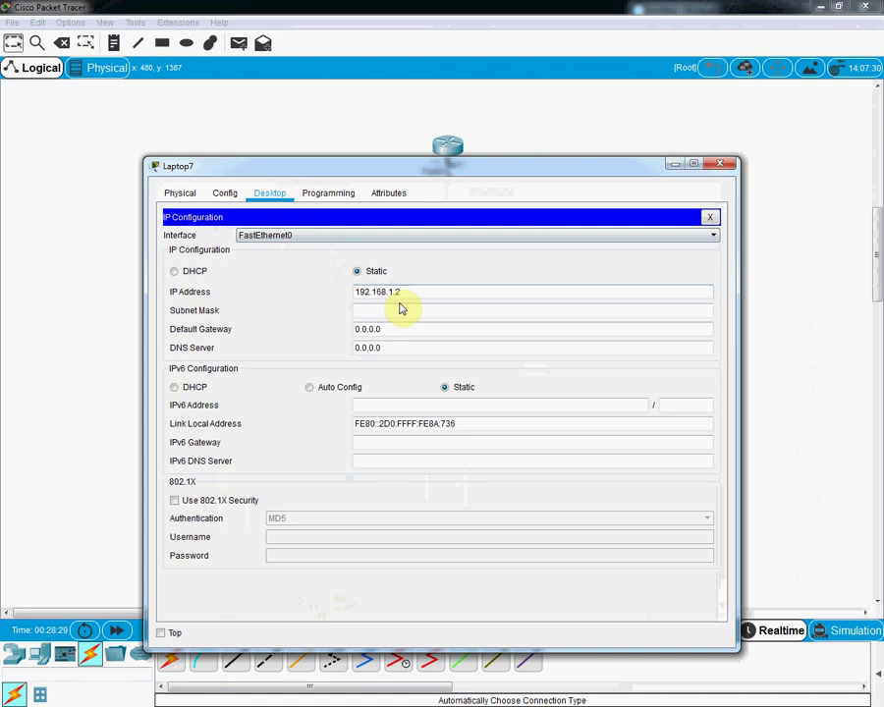
click(395, 311)
click(397, 328)
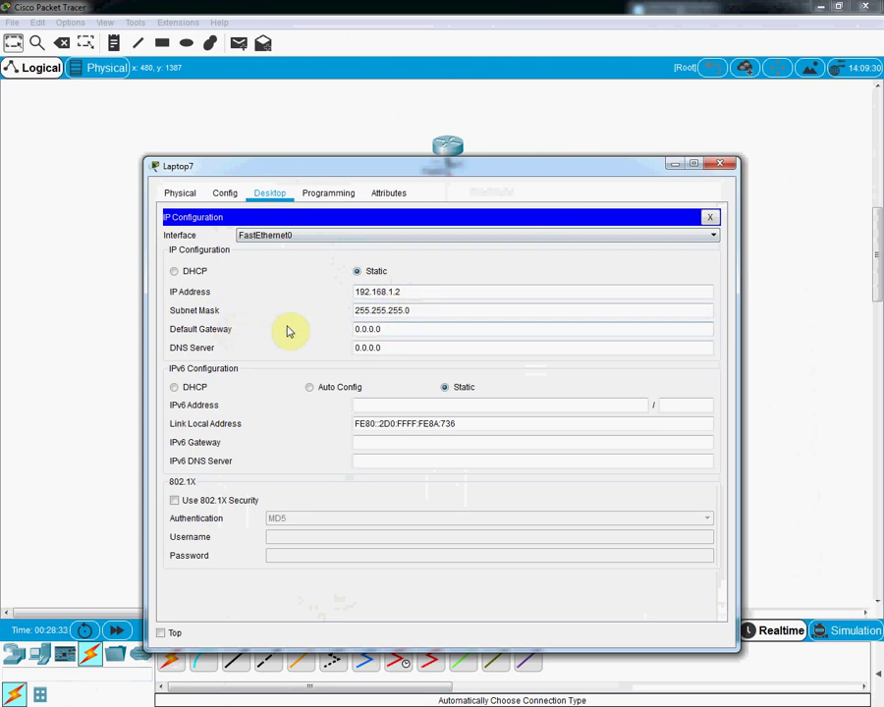
drag(407, 291, 340, 298)
key(ctrl+c)
click(392, 329)
key(ctrl+v)
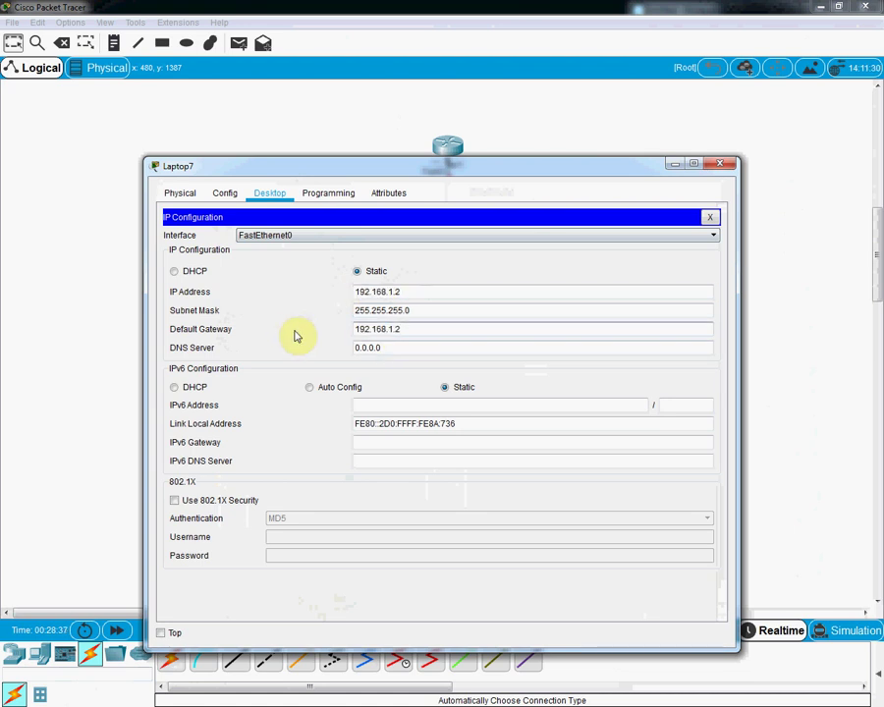
text(1)
click(724, 163)
Step: Give Laptop8 IP 192.168.1.3, mask 255.255.255.0 and gateway 192.168.1.1
click(565, 396)
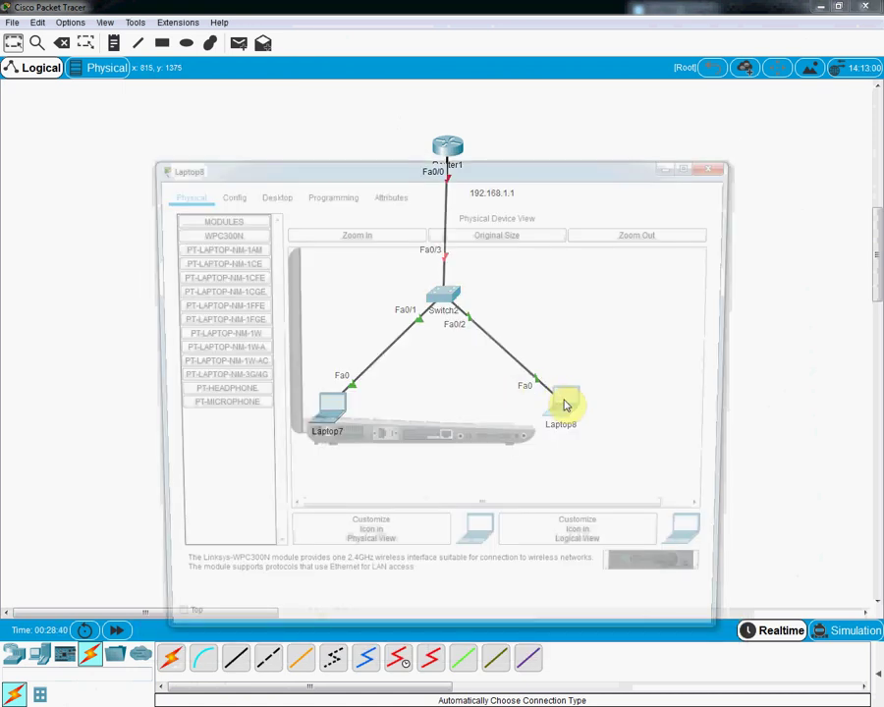
click(280, 192)
click(232, 236)
click(389, 291)
text(192.168.1.2)
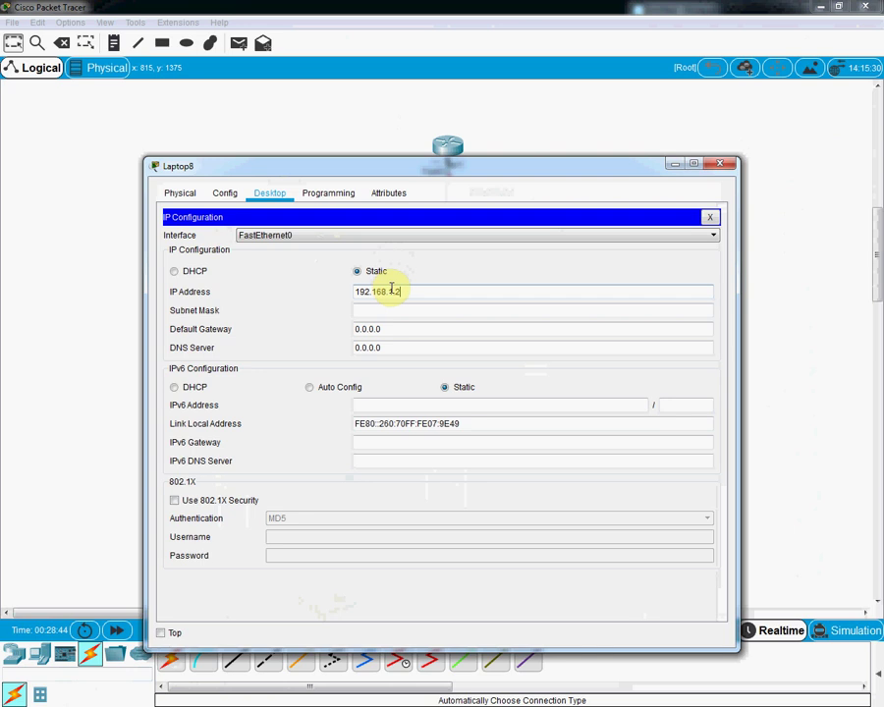
text(3)
click(407, 311)
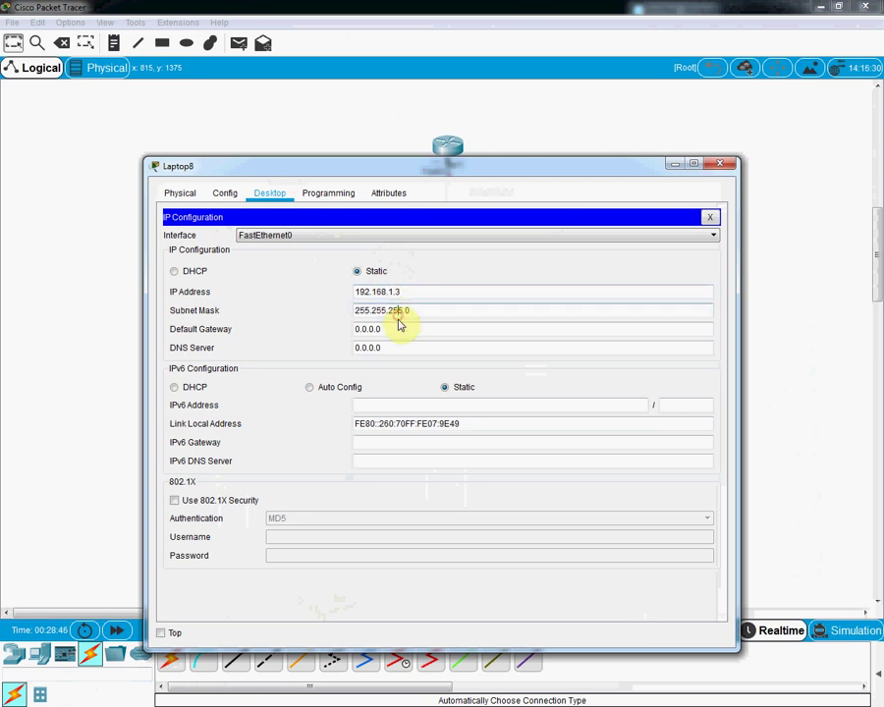
double_click(399, 334)
text(192.168.1.21)
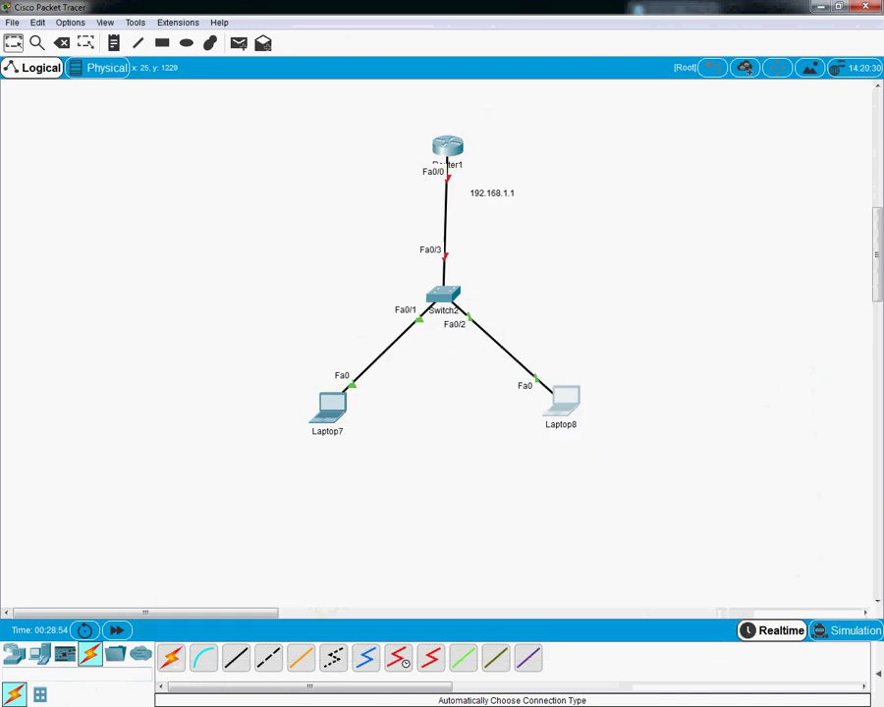
Step: Copy the opening commands, from hostname R1 through the f0/0 'no sh', below Notepad's dashed line
key(alt+Tab)
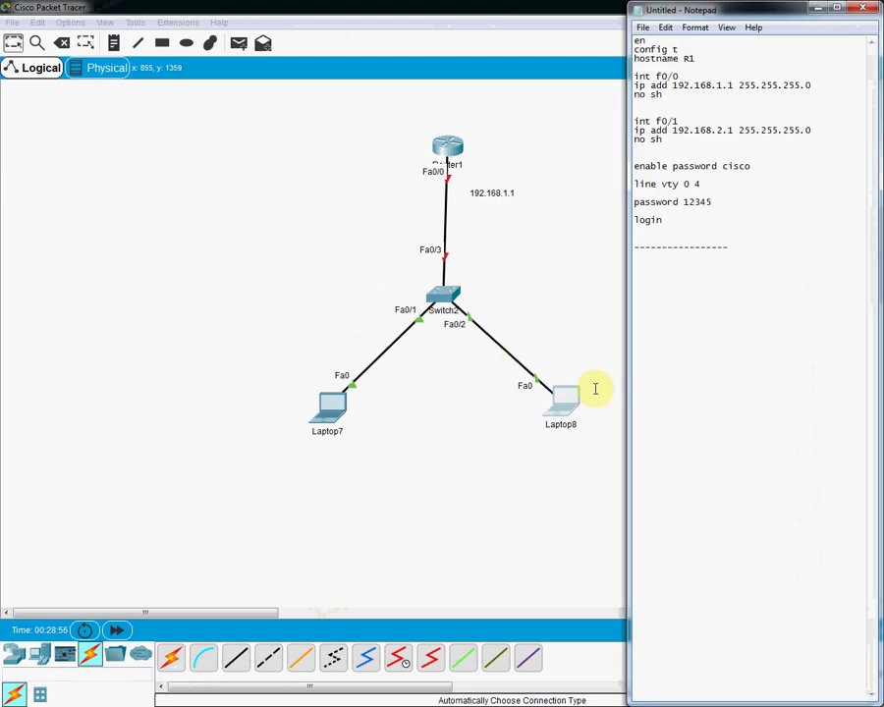
click(690, 111)
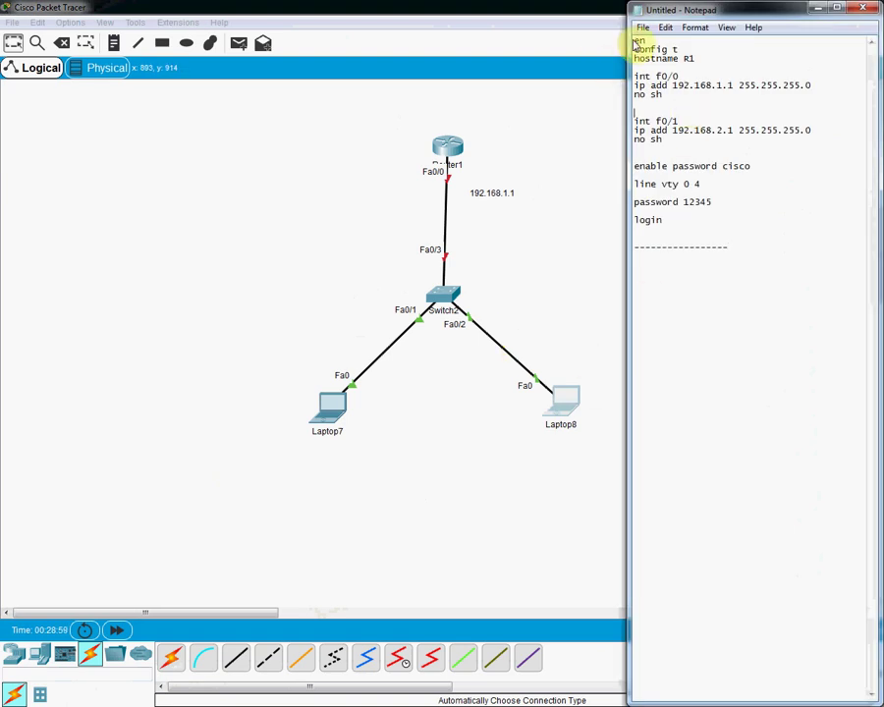
drag(635, 44, 665, 105)
click(651, 268)
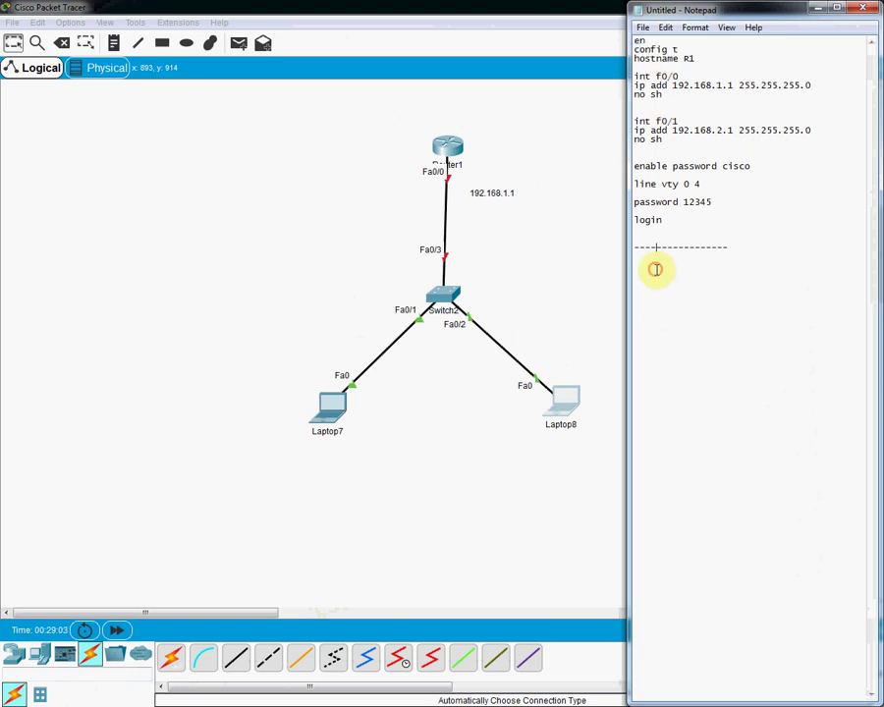
key(Return)
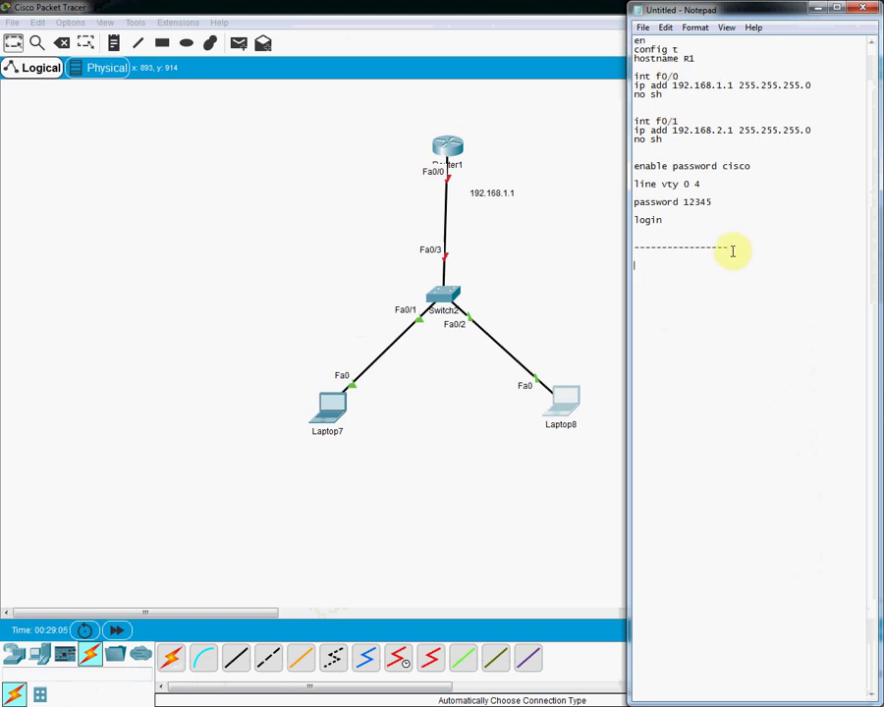
key(ctrl+v)
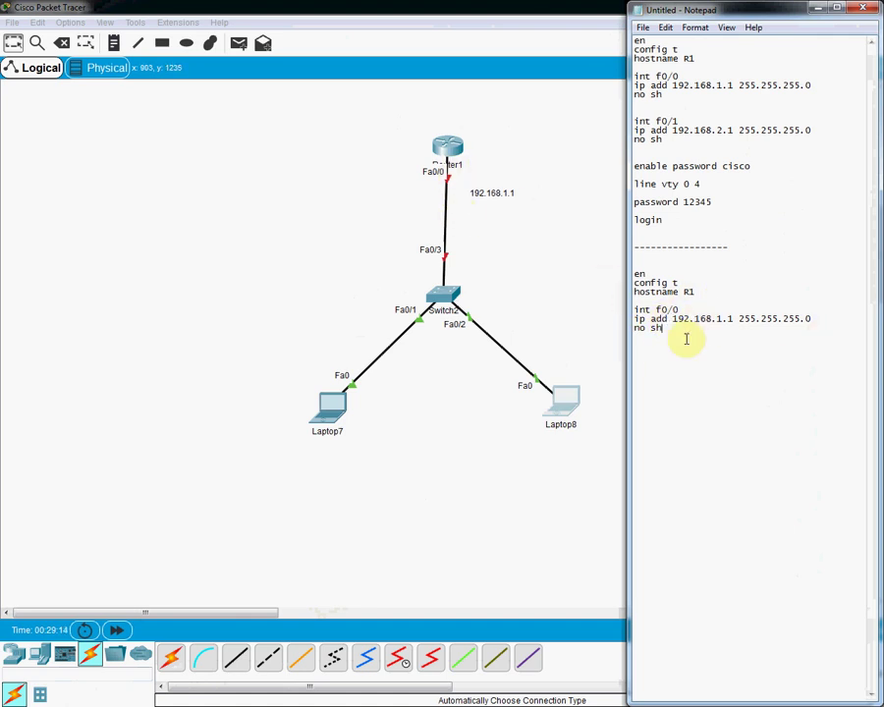
key(Return)
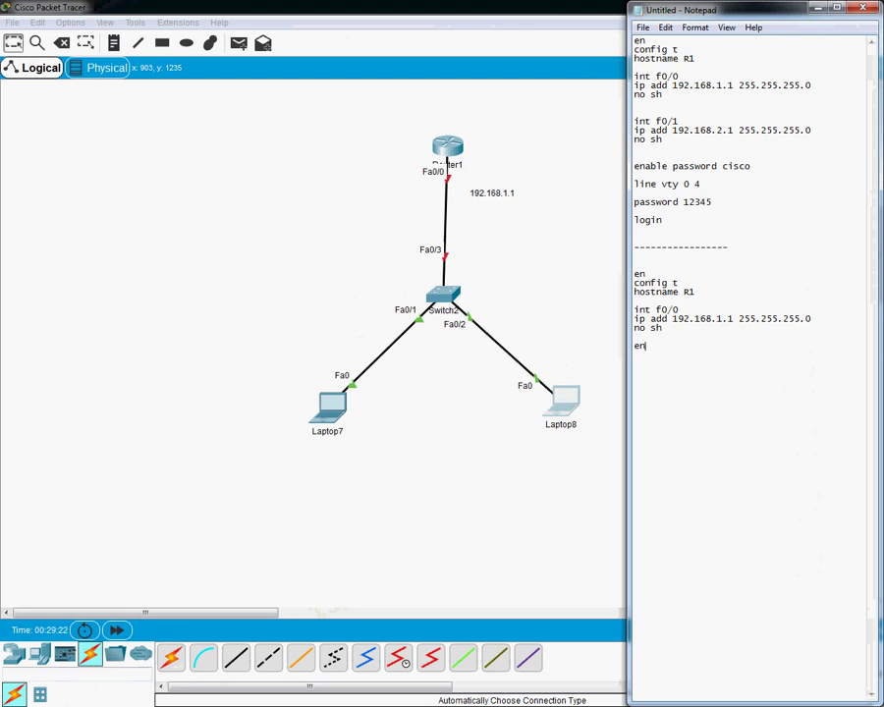
Step: Add an enable password, line vty, login local, and usernames xyz and abc with their passwords
text(enable password cisco)
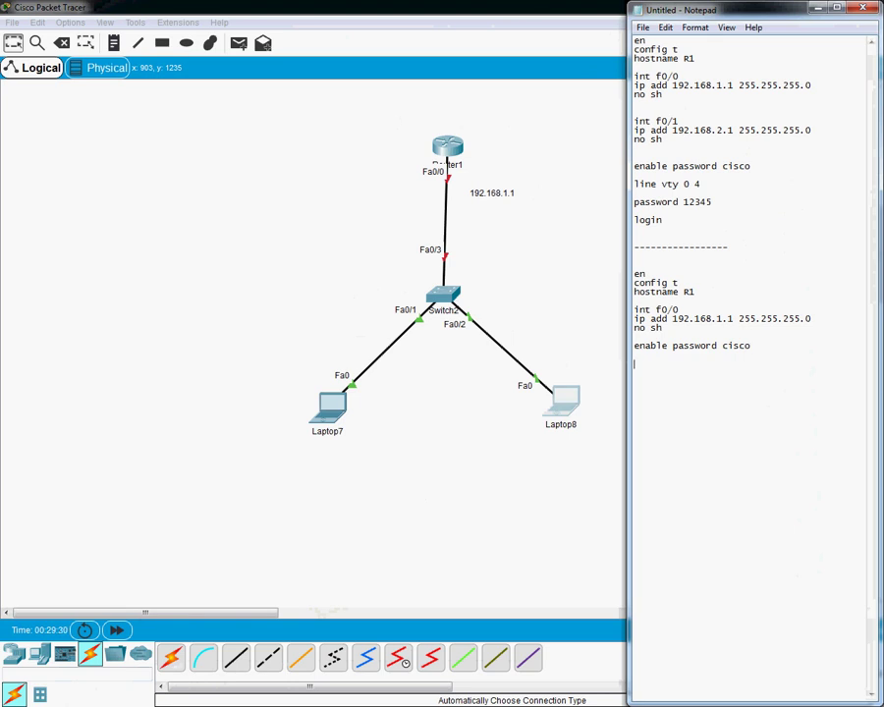
text(line v)
text(login local  )
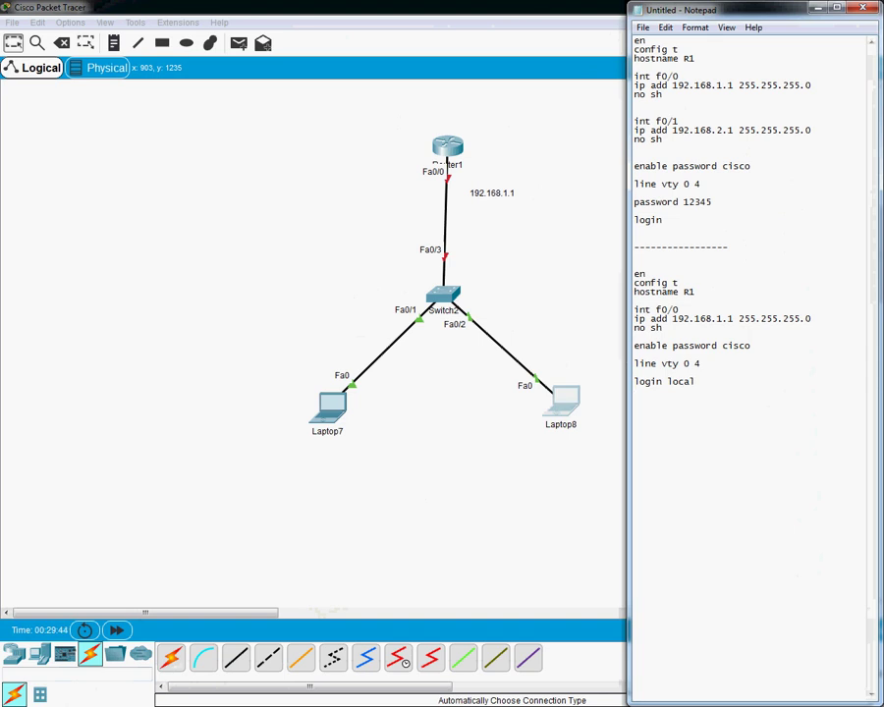
text(username xyz password)
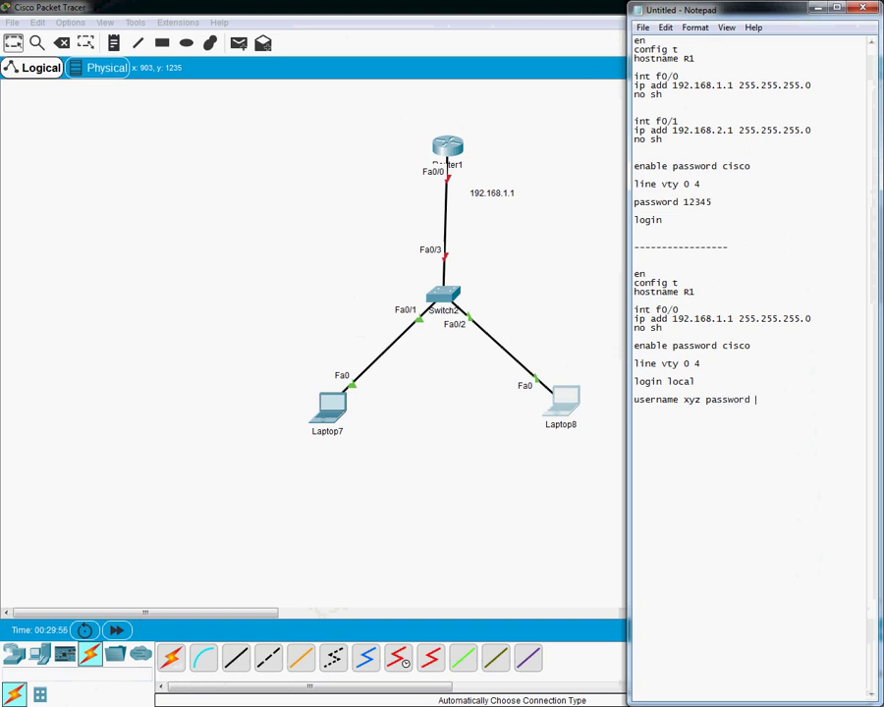
text( xyz)
key(Return)
text(username abc password abc)
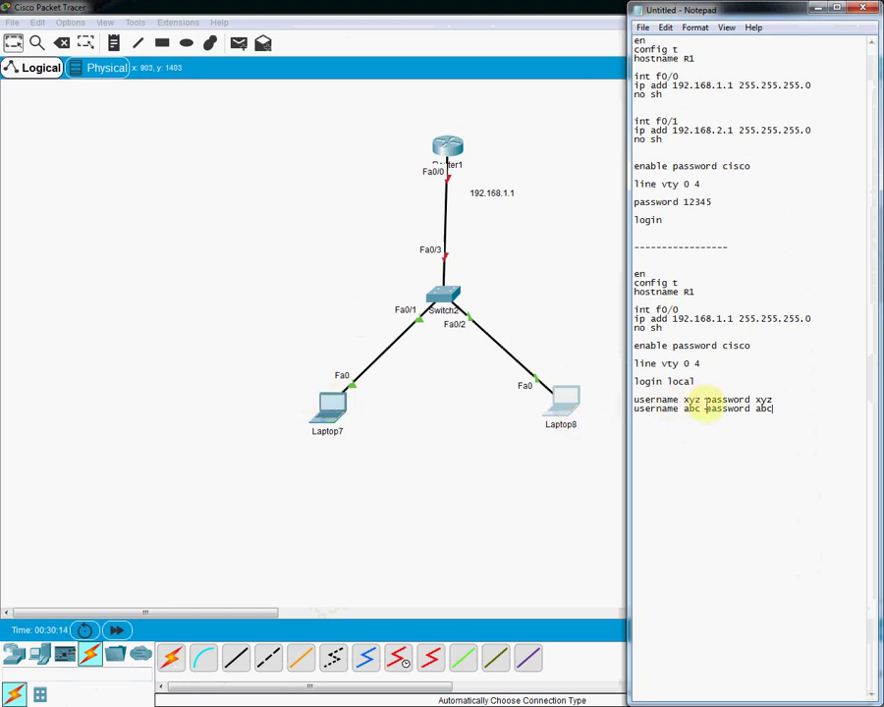
Step: Insert a 'config t' line into the new R1 script
drag(635, 362, 636, 390)
drag(691, 405, 776, 410)
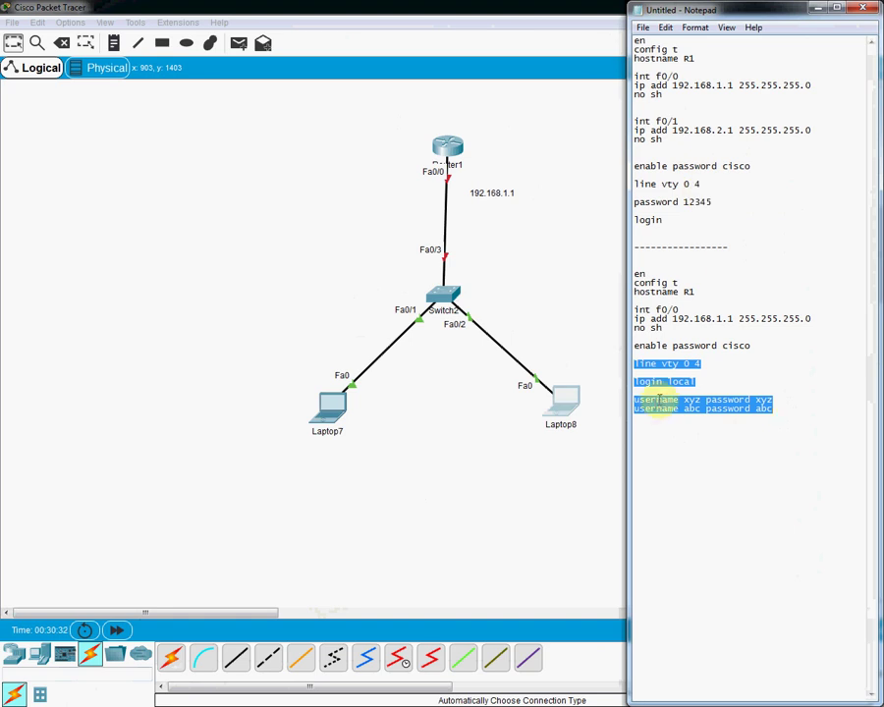
click(714, 345)
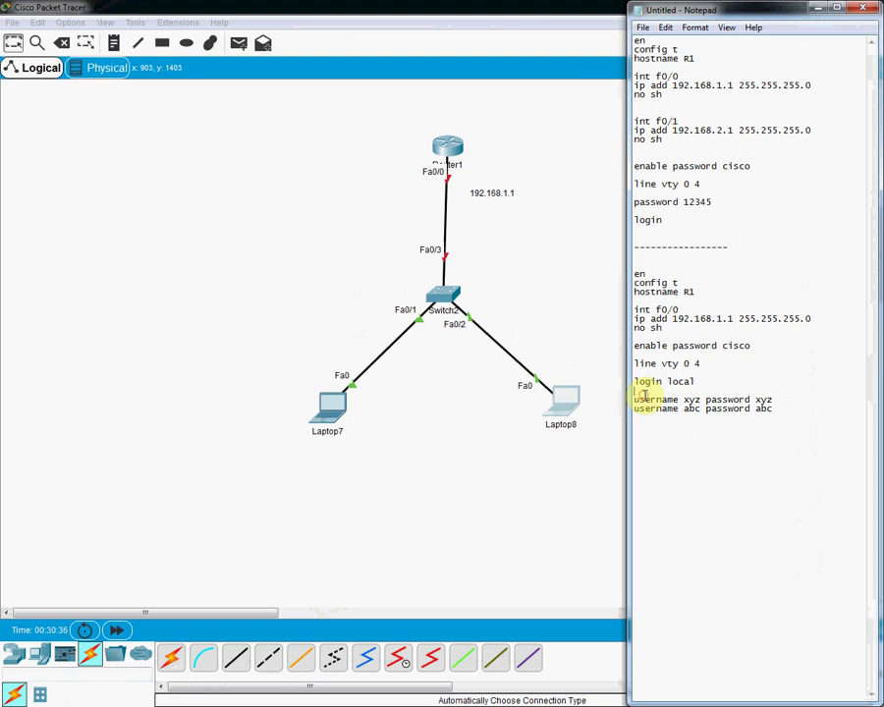
key(Return)
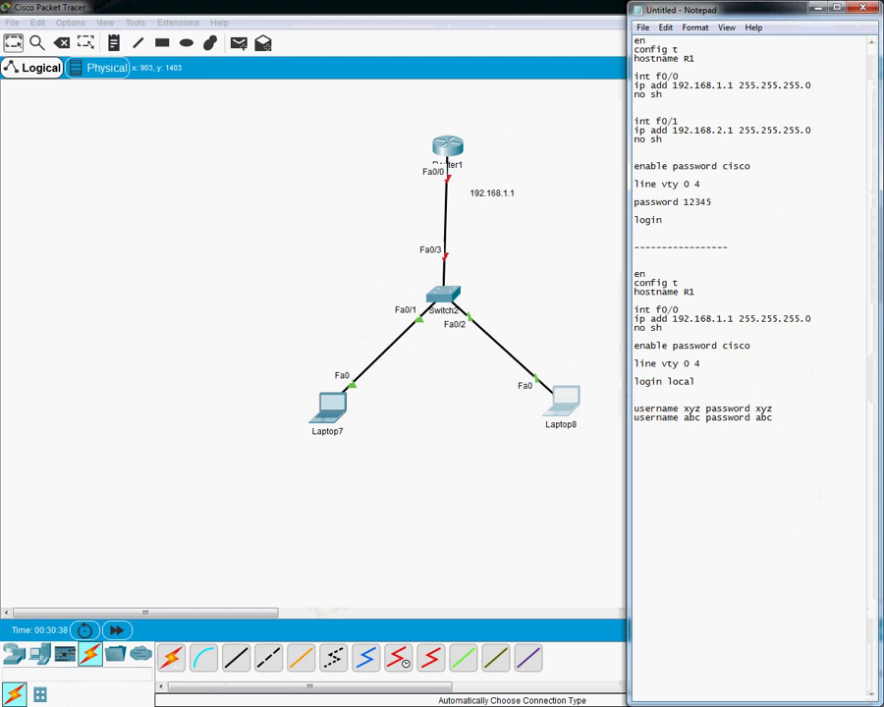
text(config t)
key(Return)
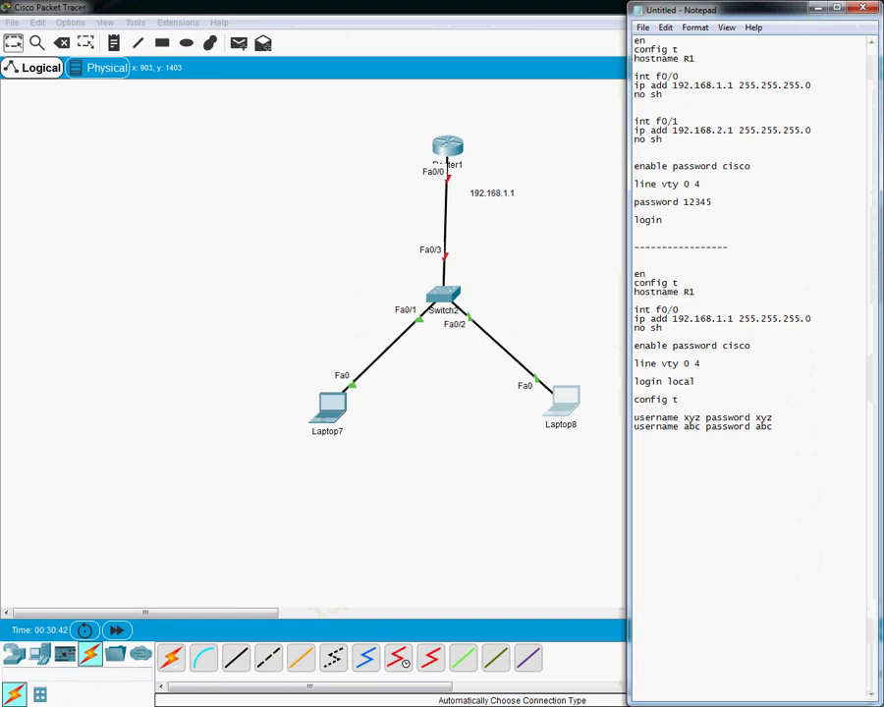
Step: Copy the finished R1 configuration block and bring up Router1's CLI
click(780, 424)
drag(780, 425, 635, 275)
right_click(684, 358)
click(717, 404)
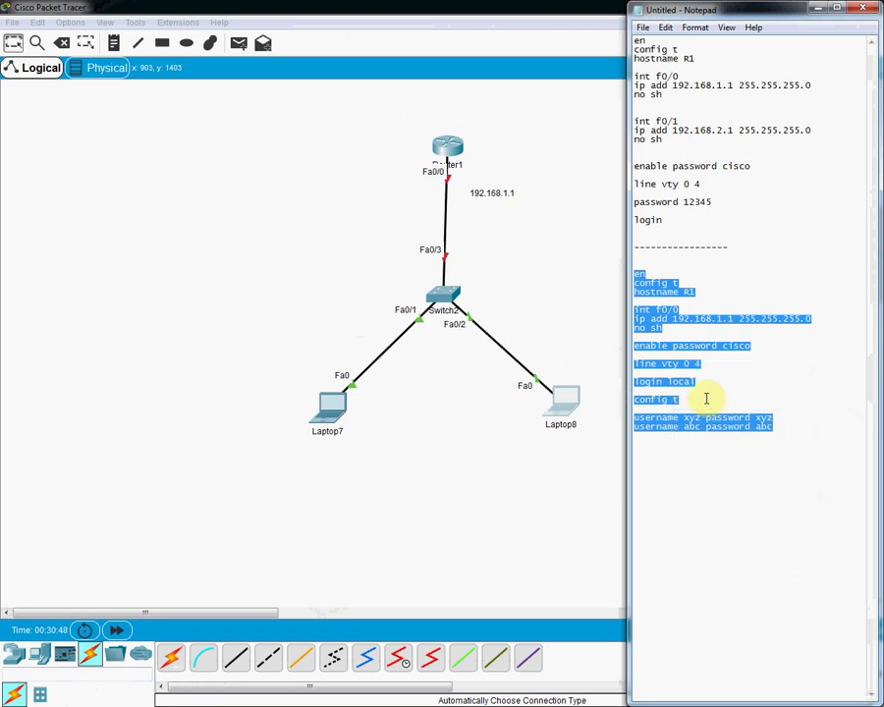
click(452, 144)
click(451, 143)
click(360, 192)
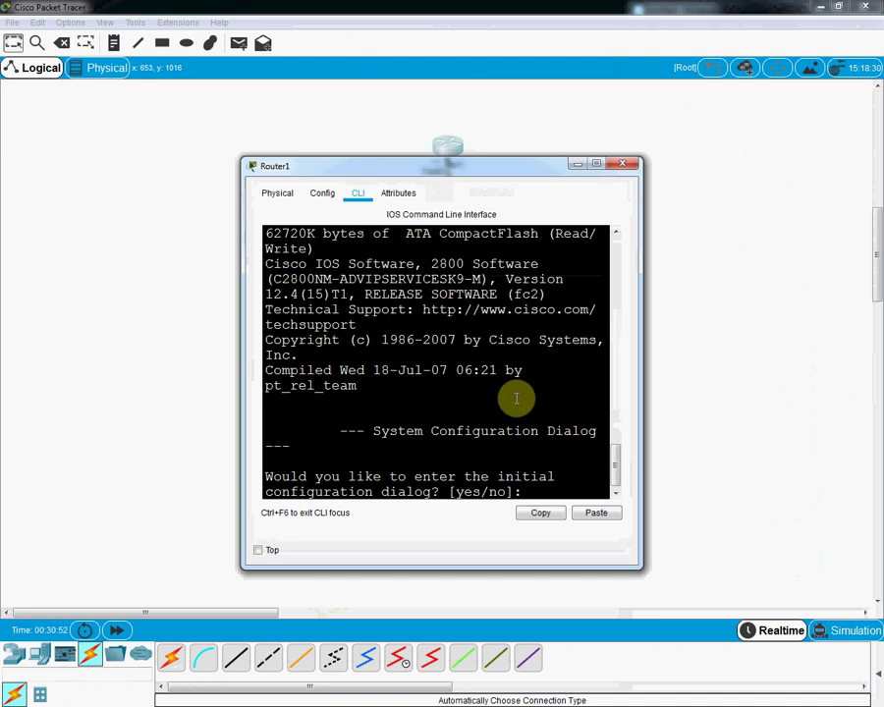
Step: Decline R1's initial setup dialog and apply the pasted configuration commands
click(598, 164)
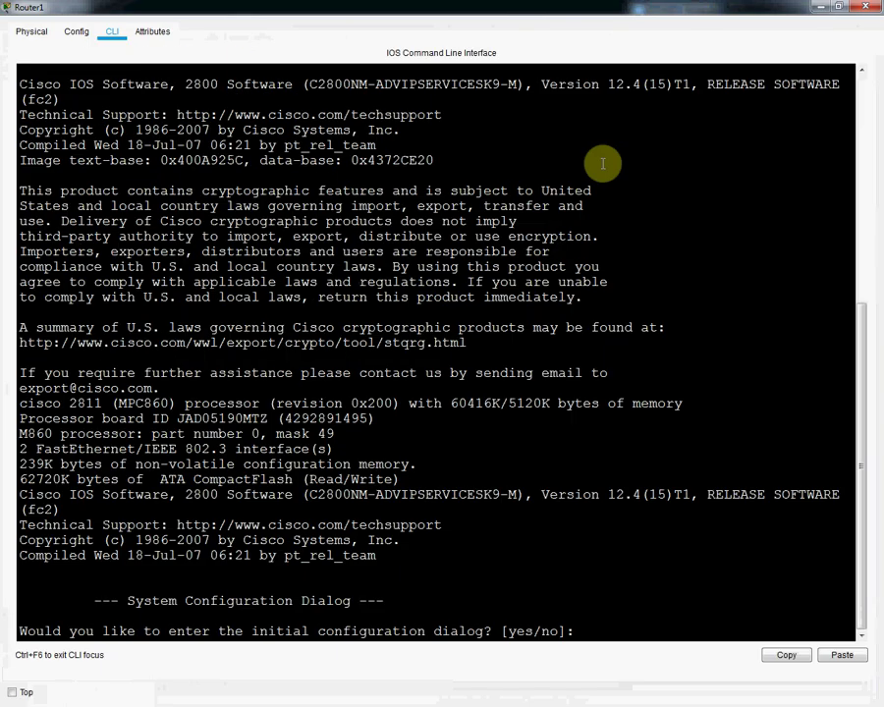
text(no)
key(Return)
key(Return)
key(Return)
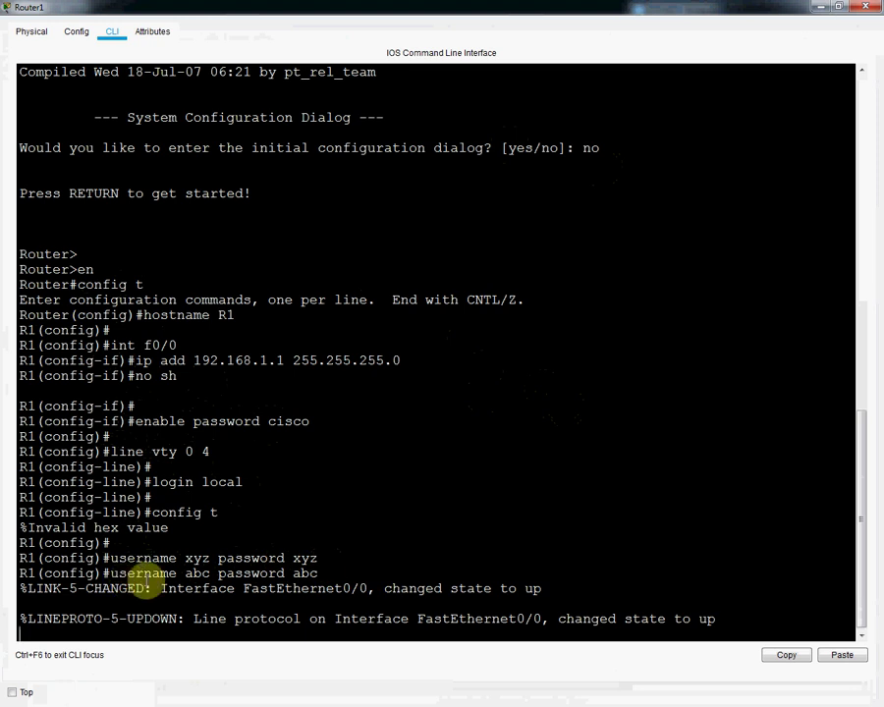
key(Return)
key(Return)
key(Return)
key(Return)
key(ctrl+z)
Step: Exit, re-enter privileged mode with the enable password, and save the configuration with 'wr'
key(Return)
key(Return)
key(Return)
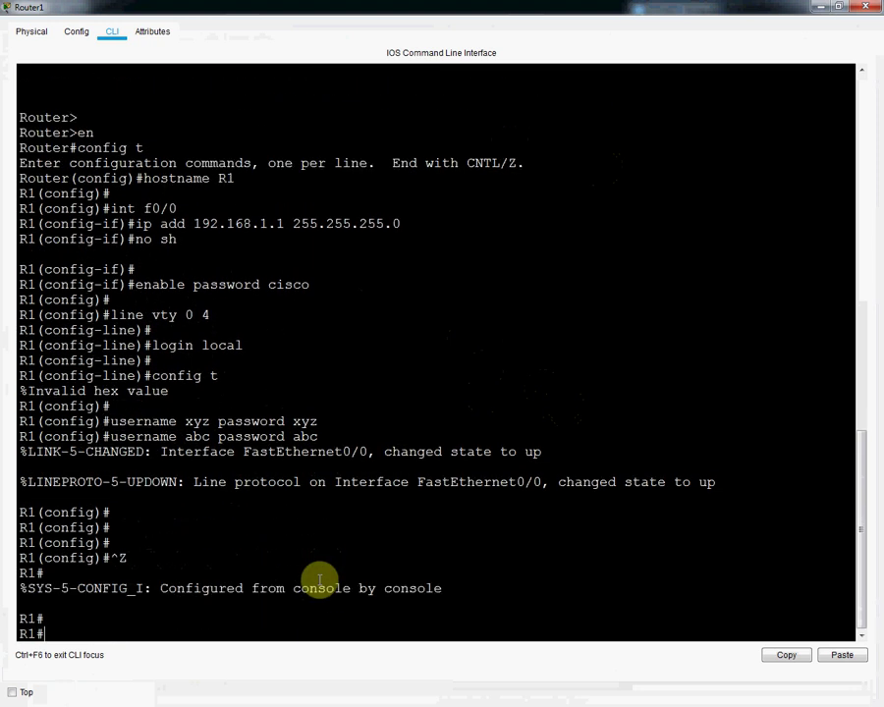
text(exit)
key(Return)
key(Return)
key(Return)
key(Return)
text(en)
key(Return)
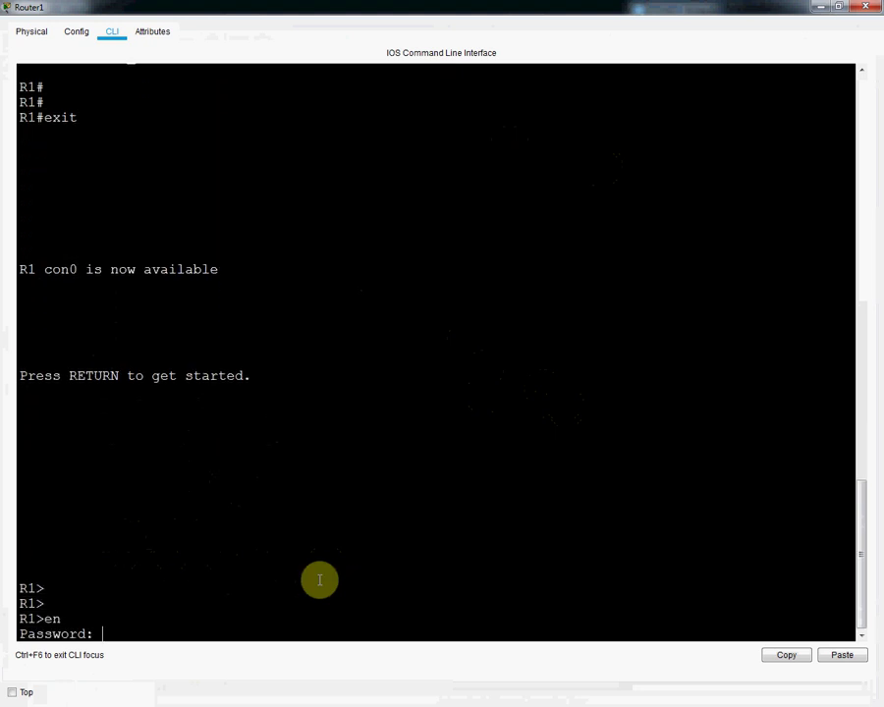
key(Return)
key(Return)
key(Return)
key(Return)
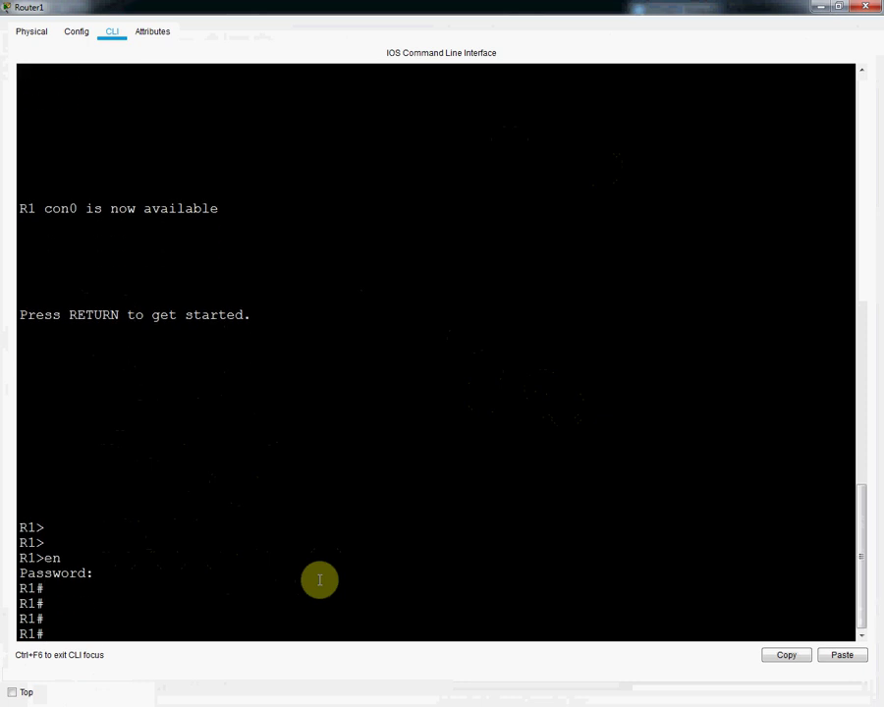
text(wr)
key(Return)
key(Return)
key(Return)
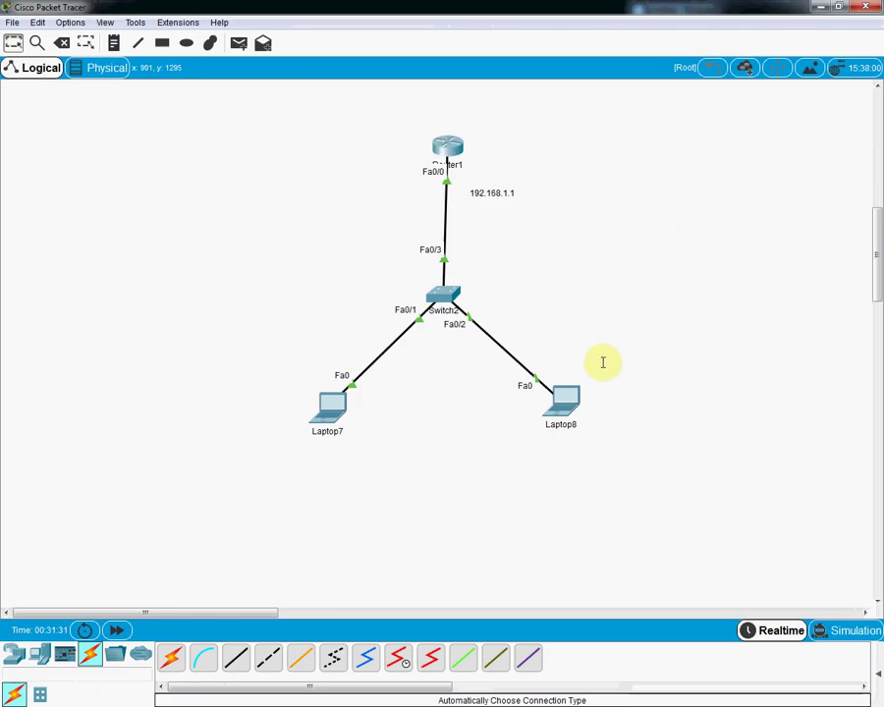
Step: Run 'telnet 192.168.1.1' from Laptop8's command prompt
click(563, 397)
click(556, 255)
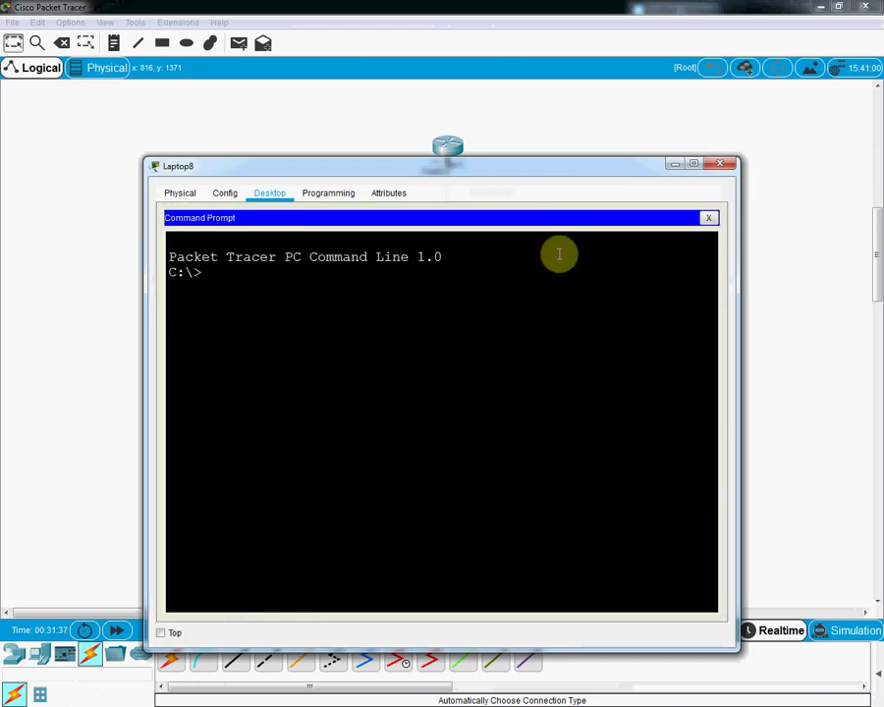
text(telnet 192.168.1.1)
key(Return)
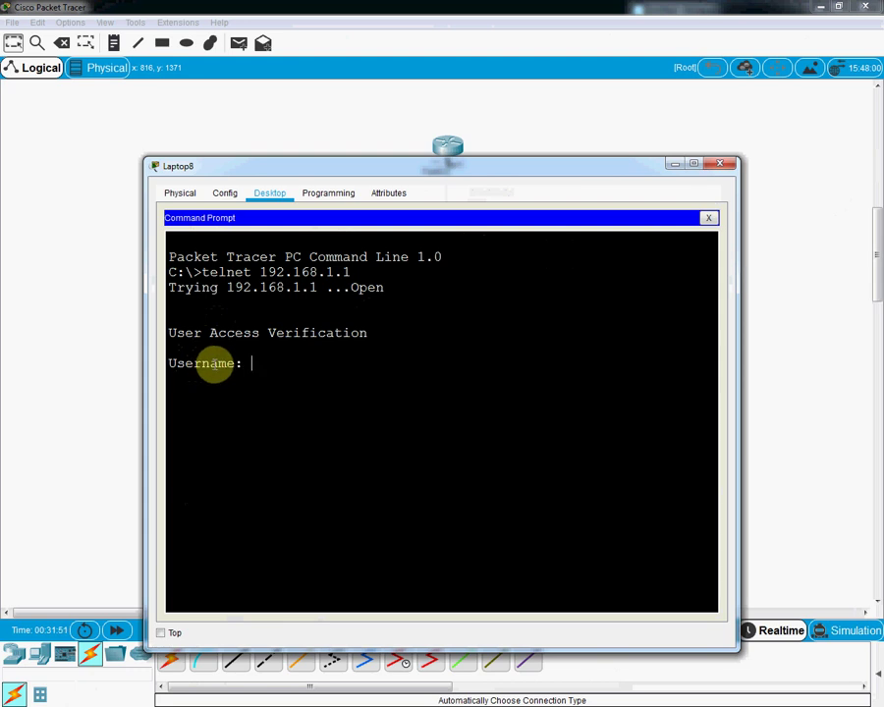
Step: Log in to R1 as user abc and enter privileged mode with the enable password
text(abc)
key(Return)
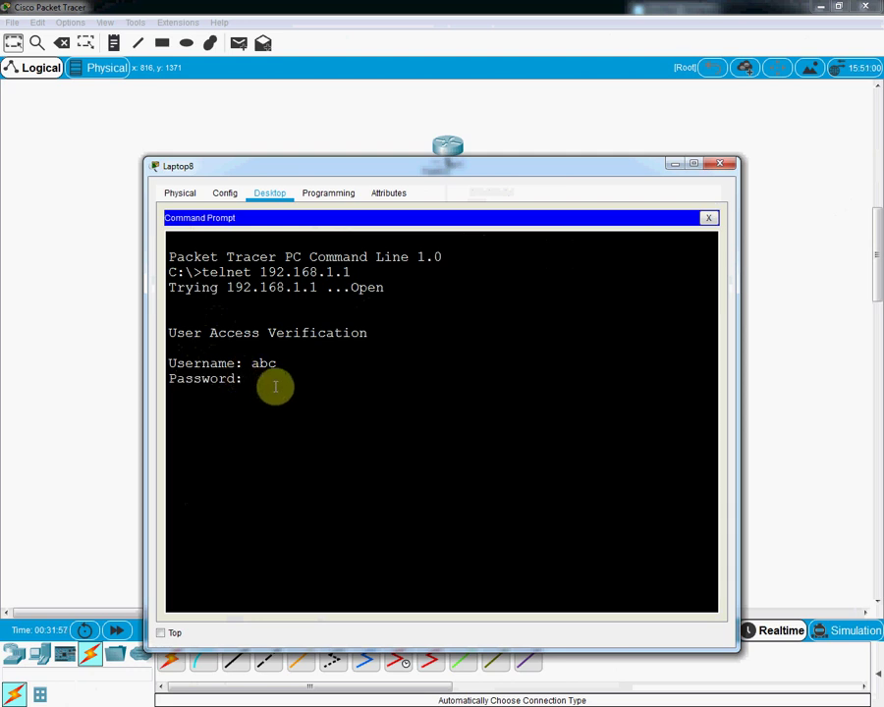
key(Return)
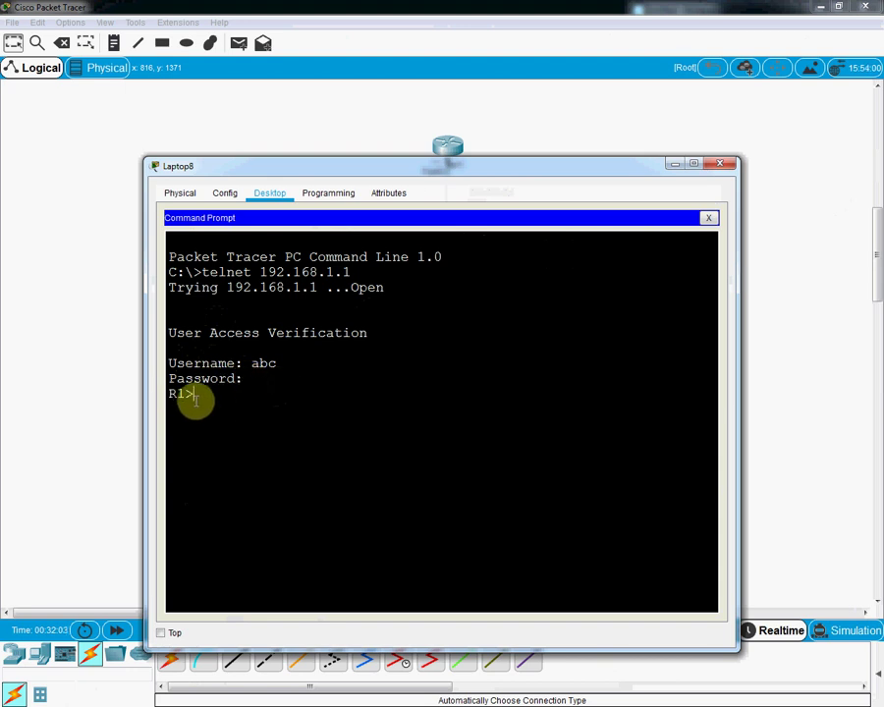
text(en)
key(Return)
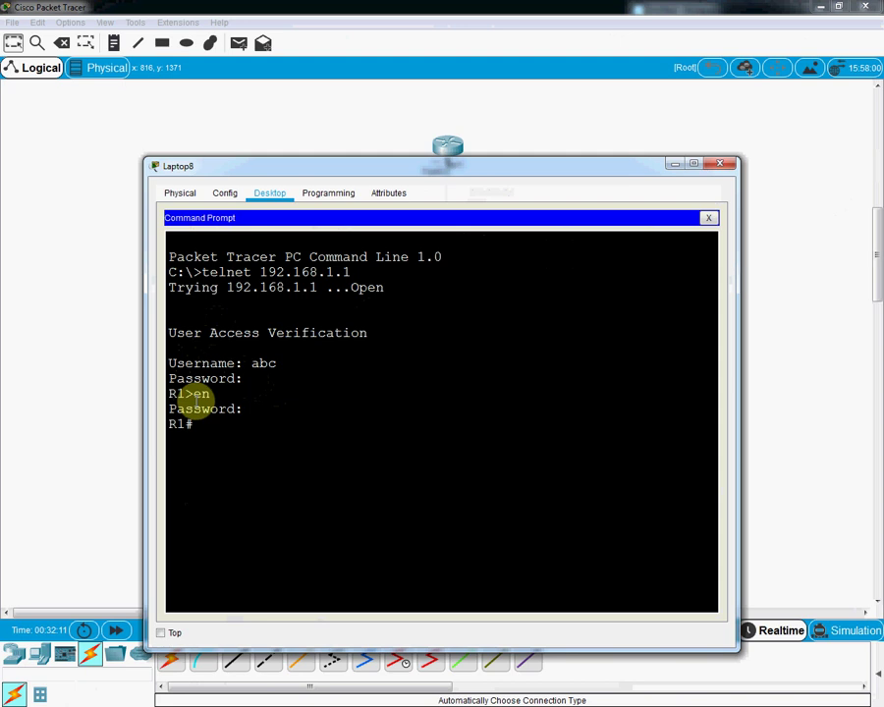
key(Return)
key(Return)
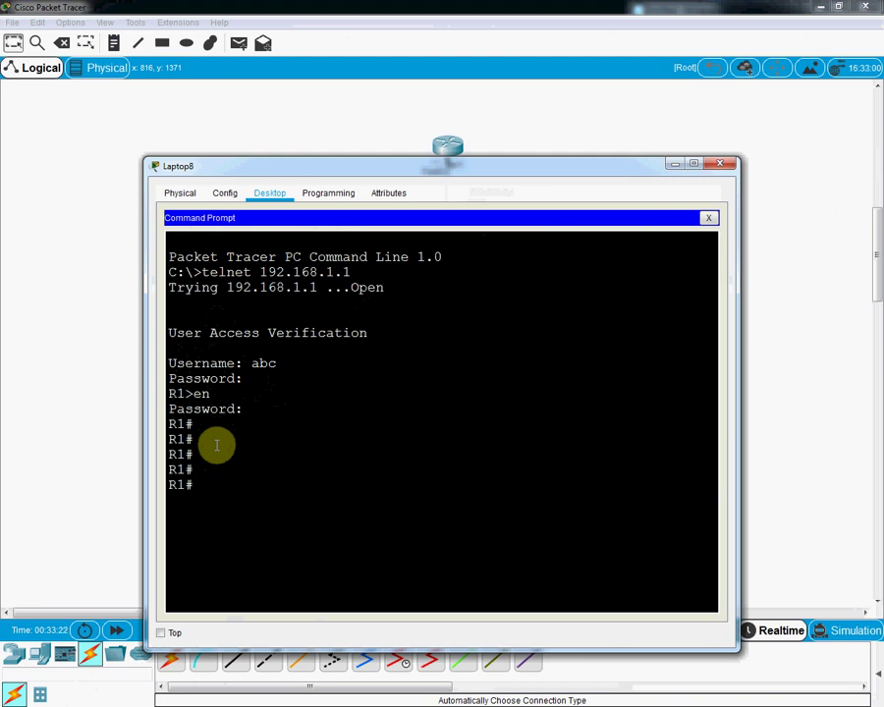
Step: Start a telnet session to 192.168.1.1 from Laptop7's command prompt
click(677, 167)
click(328, 405)
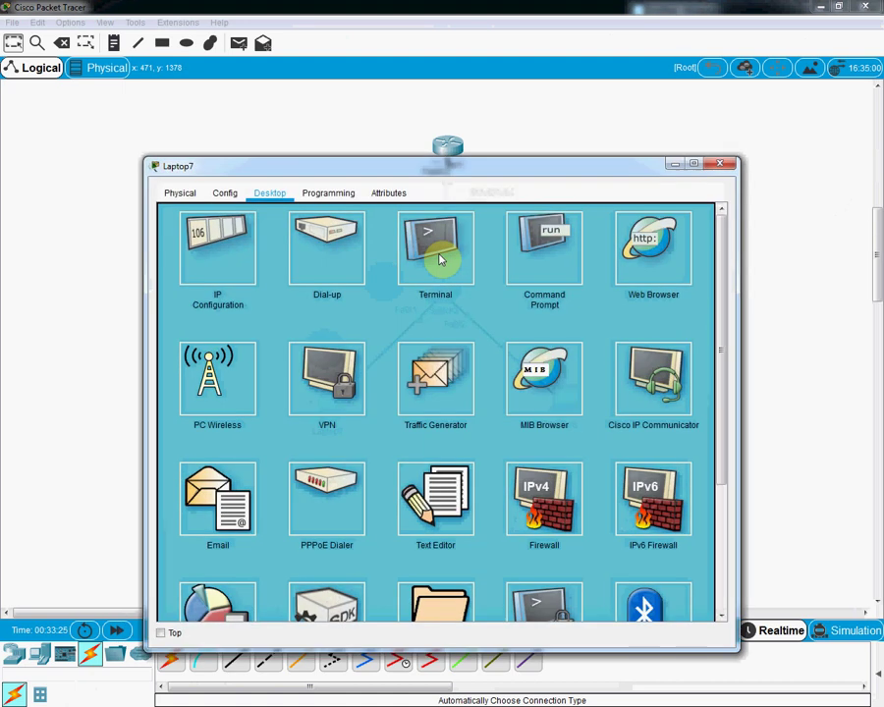
click(560, 276)
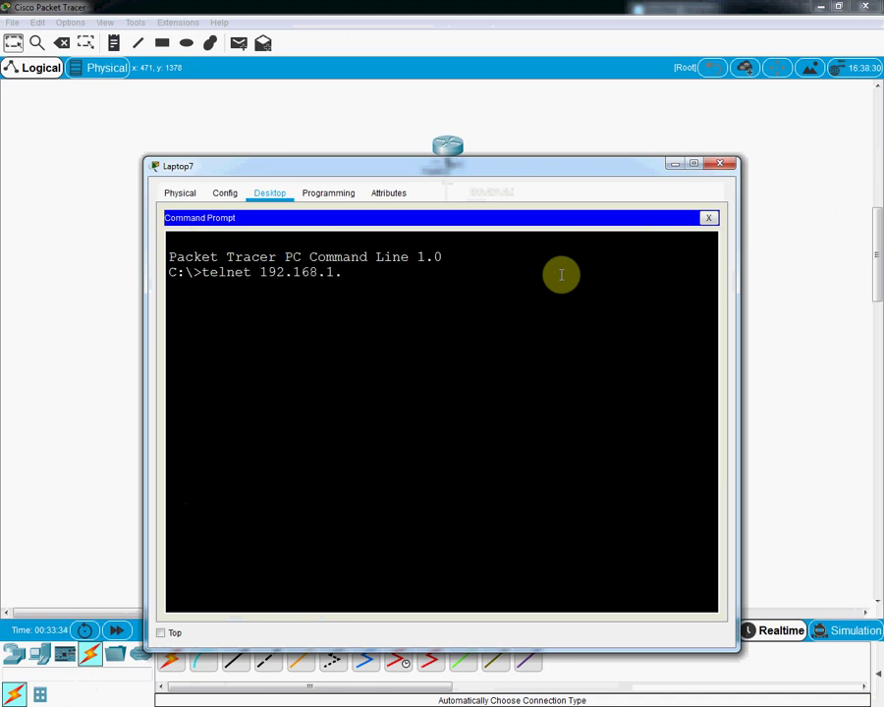
key(Return)
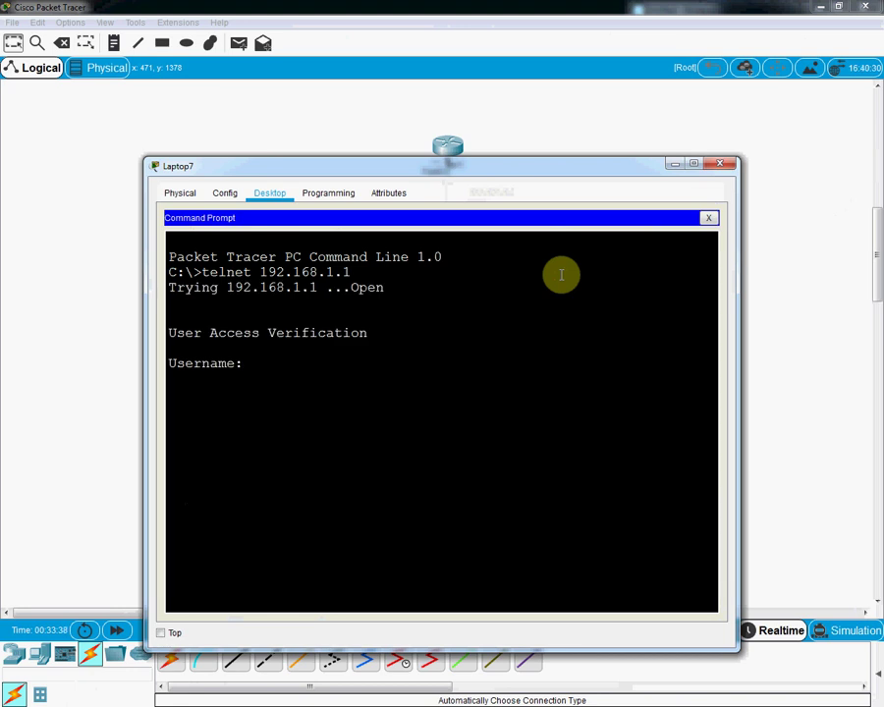
Step: Log in to R1 as user xyz, enter privileged mode, and close Laptop7's window
text(xyz)
key(Return)
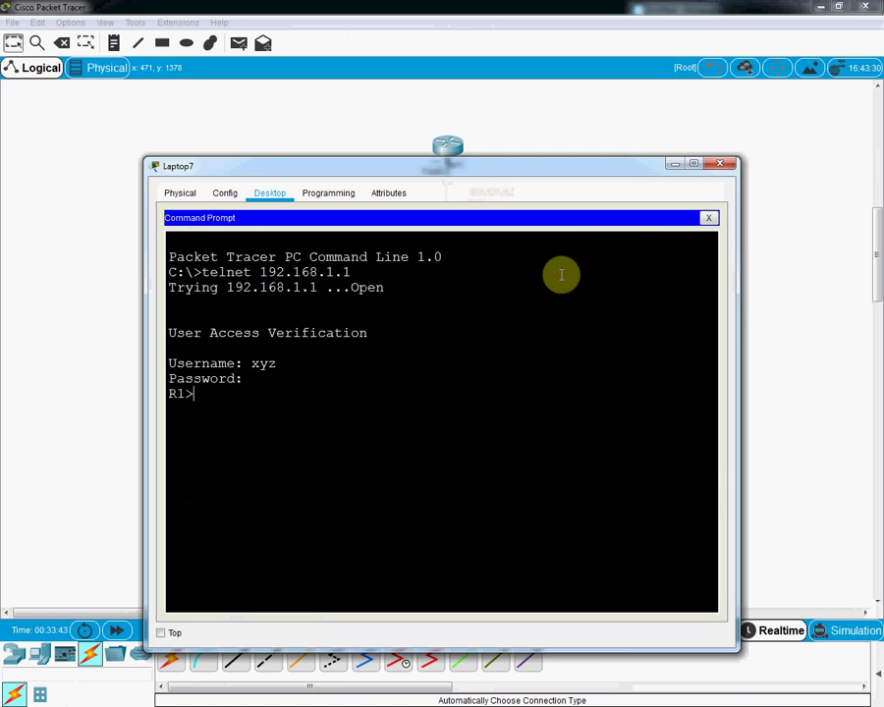
key(Return)
key(Return)
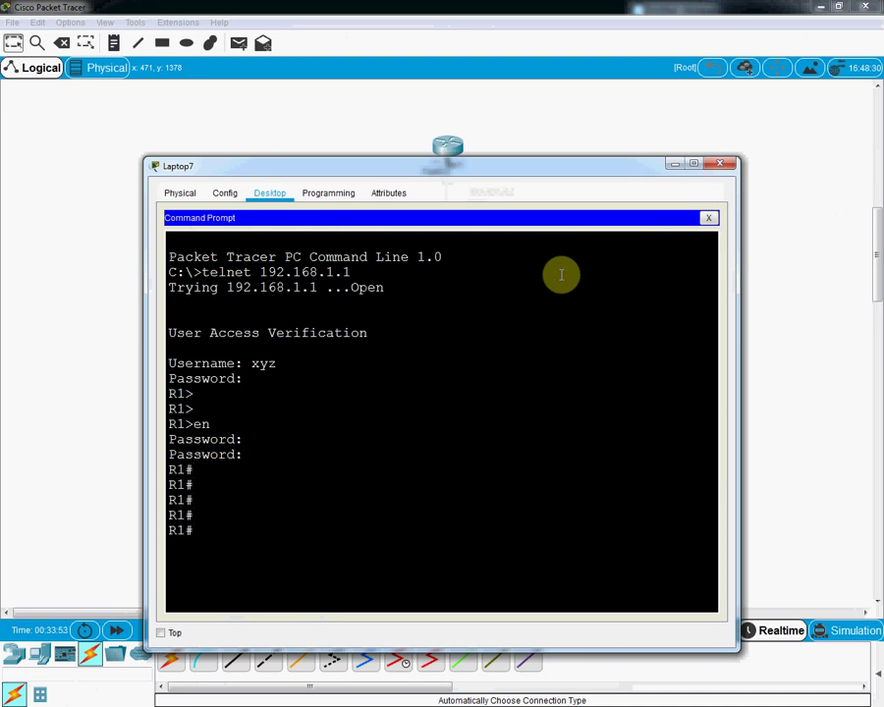
click(720, 165)
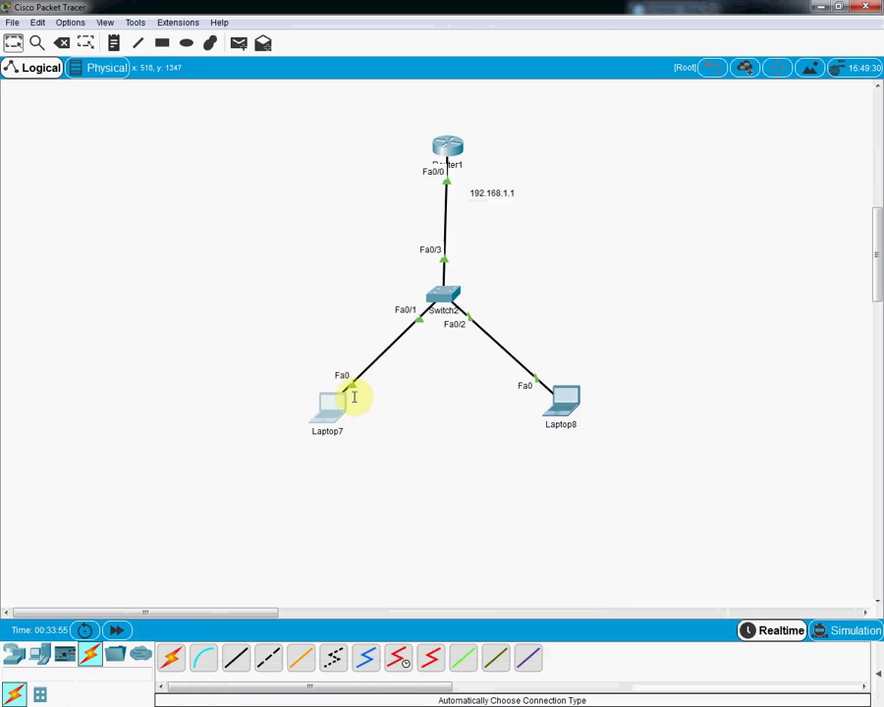
Step: Run 'show users' on R1 and highlight the vty 0 and vty 1 telnet rows from 192.168.1.3 and 192.168.1.2
click(448, 145)
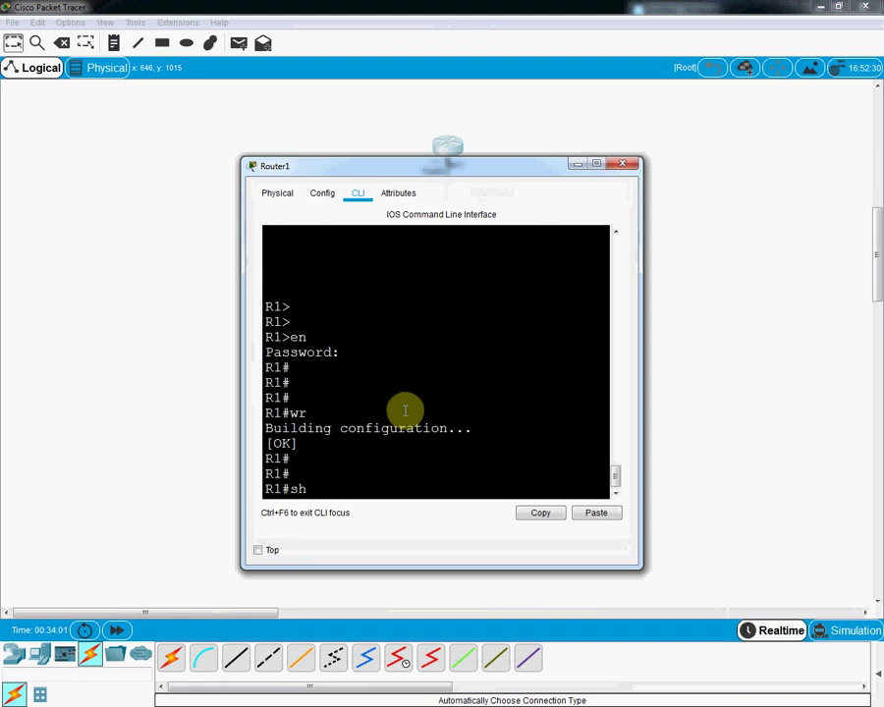
key(Tab)
key(Return)
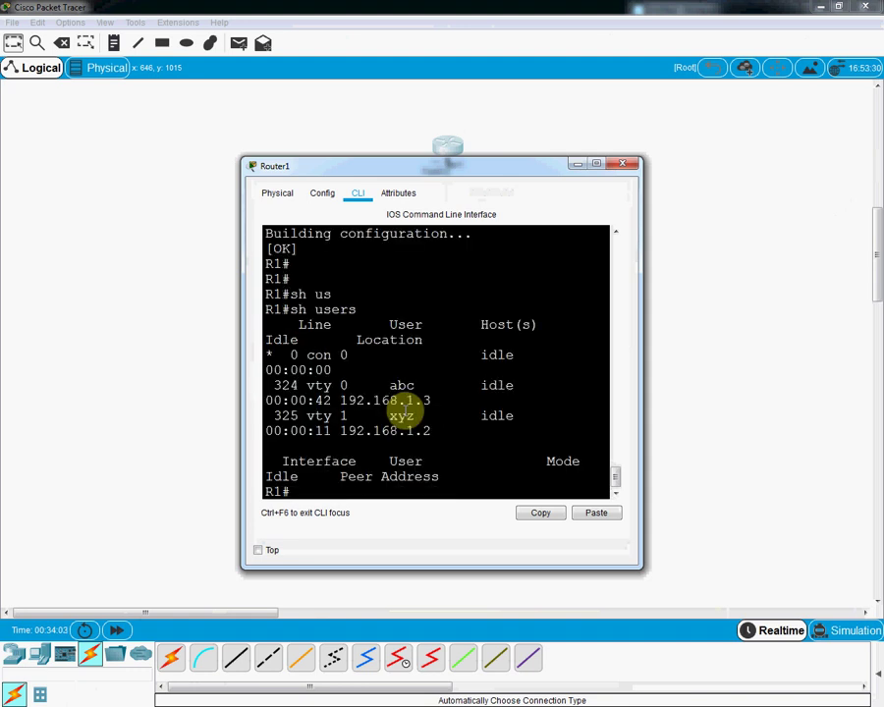
click(593, 164)
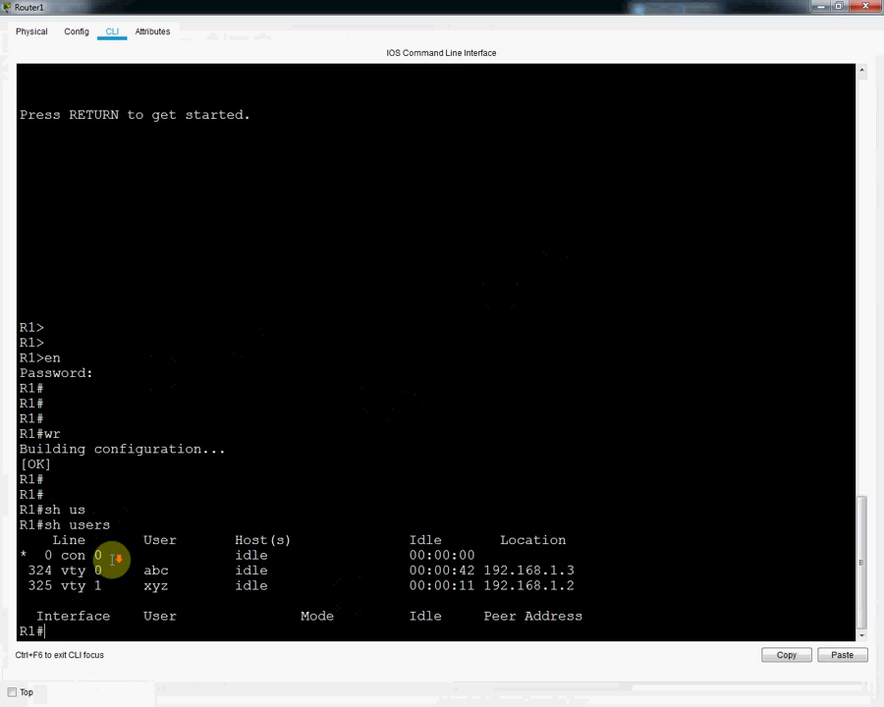
key(Return)
key(Return)
key(Return)
key(Return)
key(Return)
key(Return)
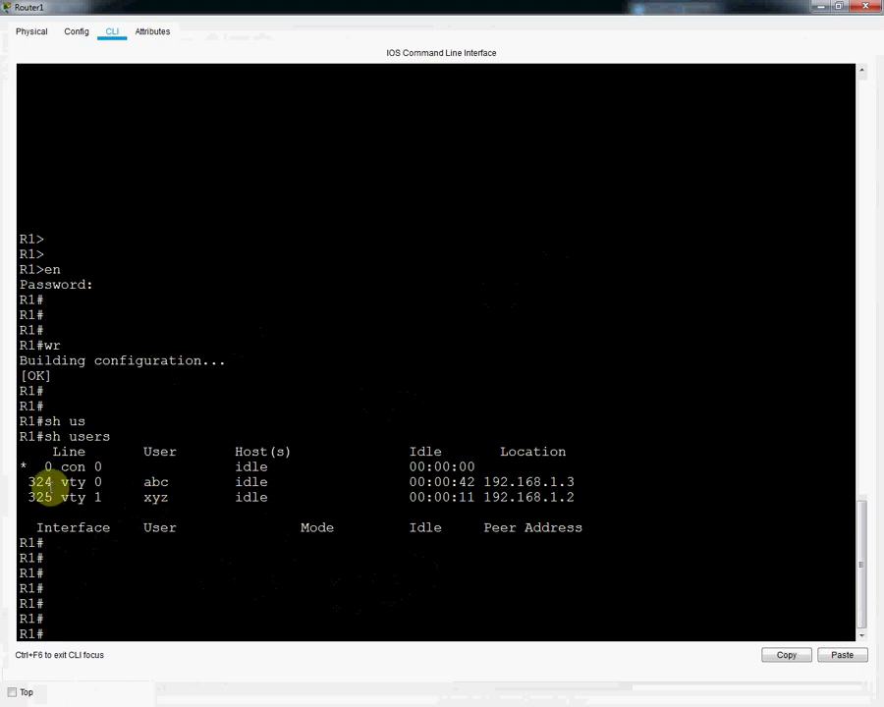
drag(21, 481, 585, 504)
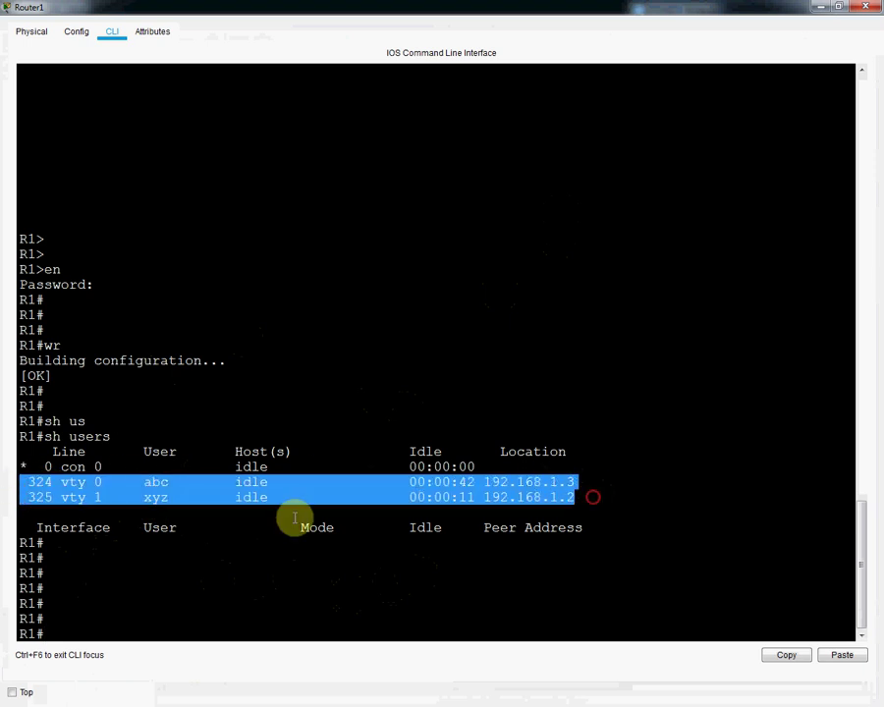
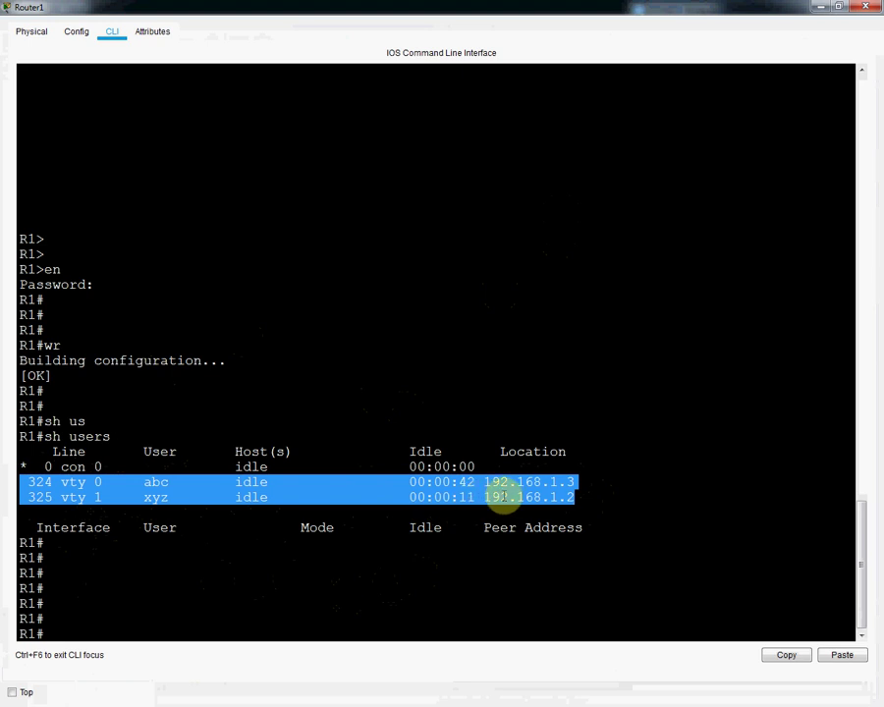
Step: Inspect Router1's two vty users, including 192.168.1.2, then minimize the CLI window
click(483, 499)
drag(485, 499, 576, 496)
click(569, 497)
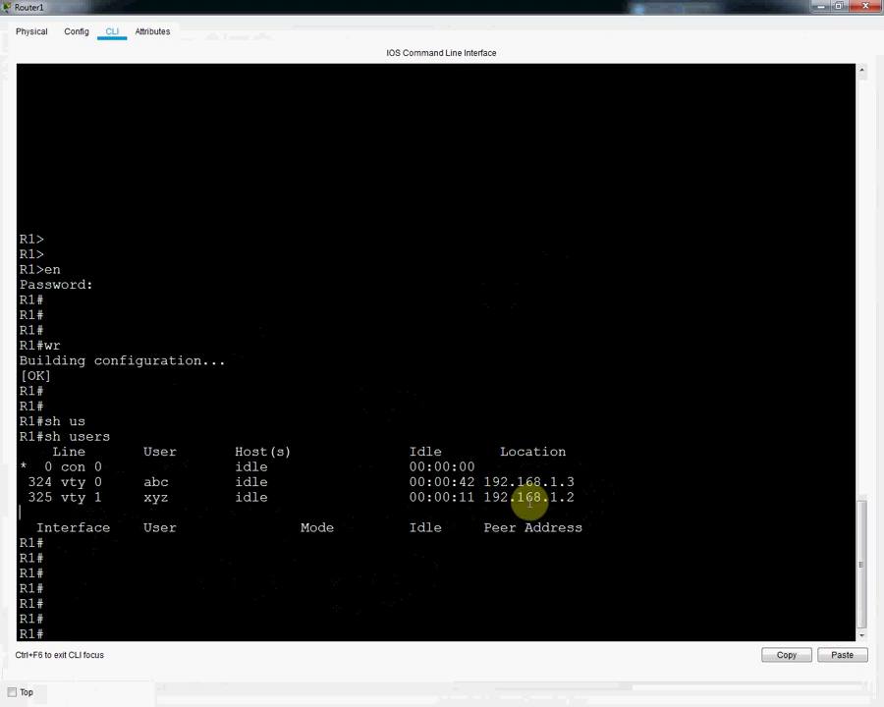
click(819, 7)
Step: Type exit in Laptop7's Command Prompt to end its telnet to 192.168.1.1, then close Laptop7
click(334, 402)
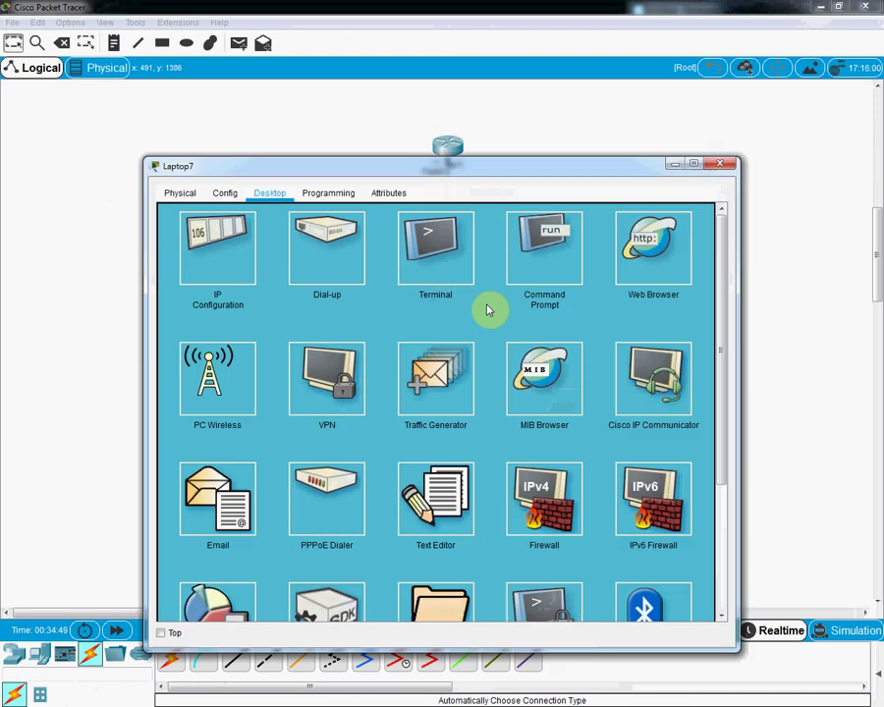
click(441, 259)
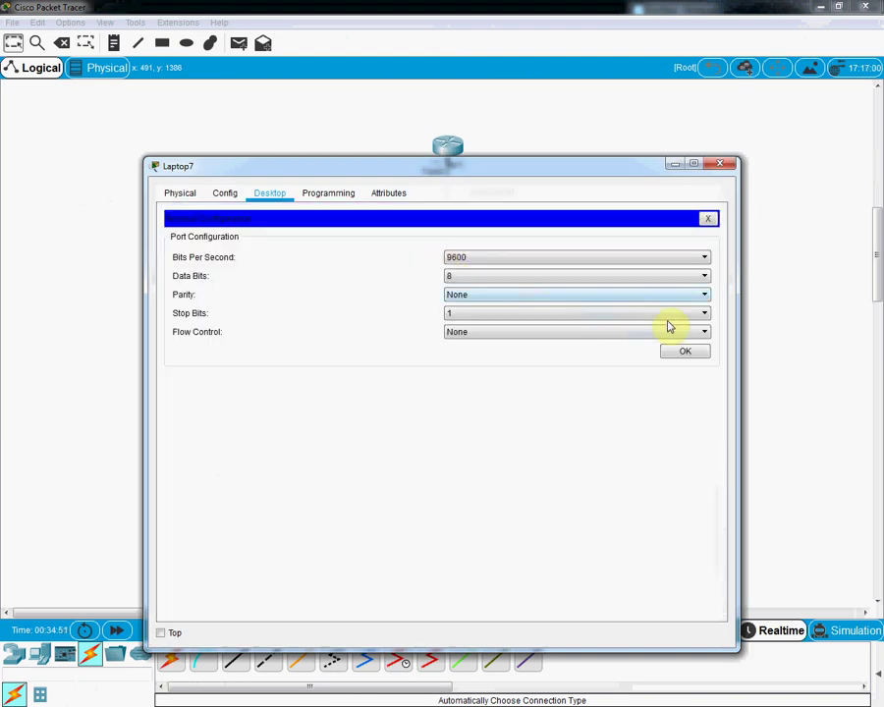
click(720, 167)
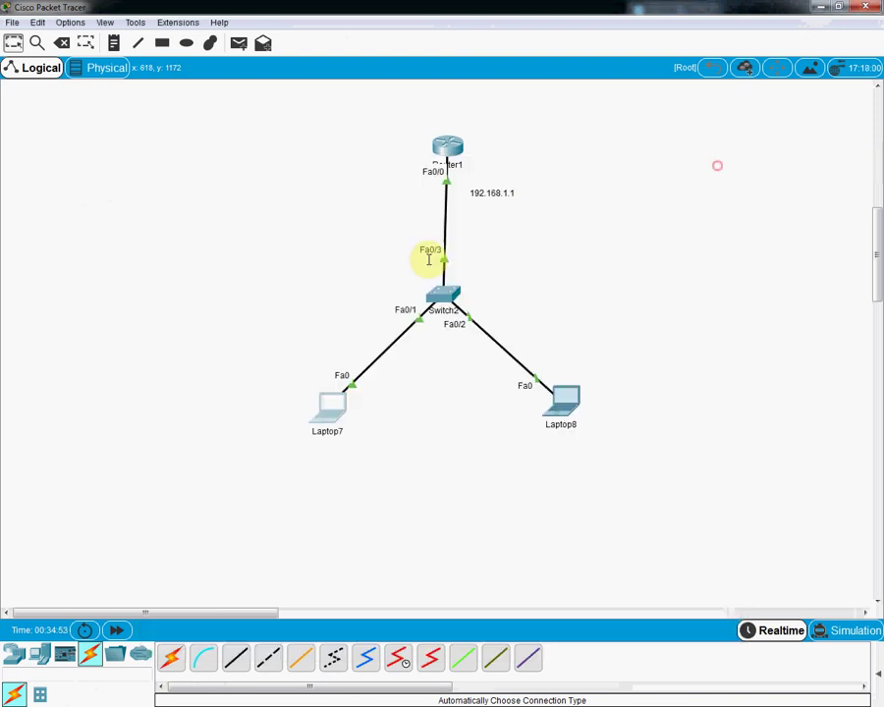
click(328, 424)
click(332, 403)
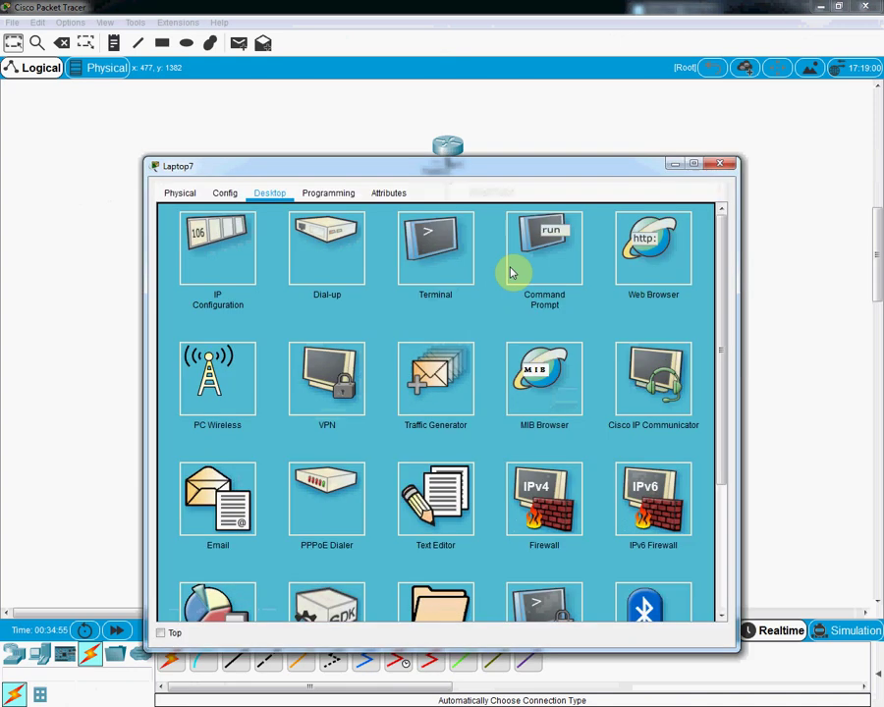
click(540, 257)
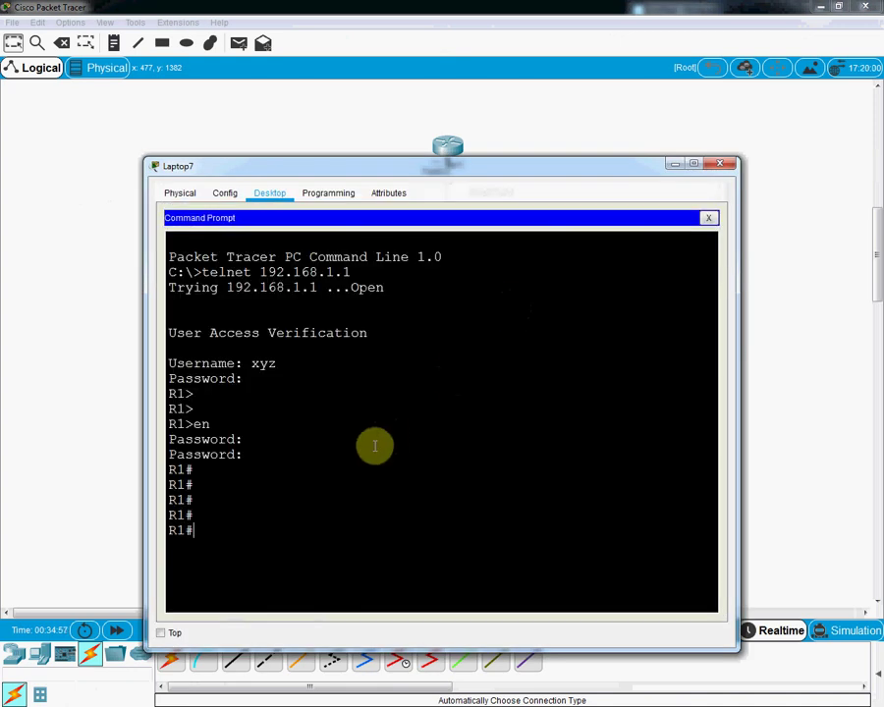
text(exit)
key(Return)
key(Return)
key(Return)
key(Return)
key(Return)
key(Return)
key(Return)
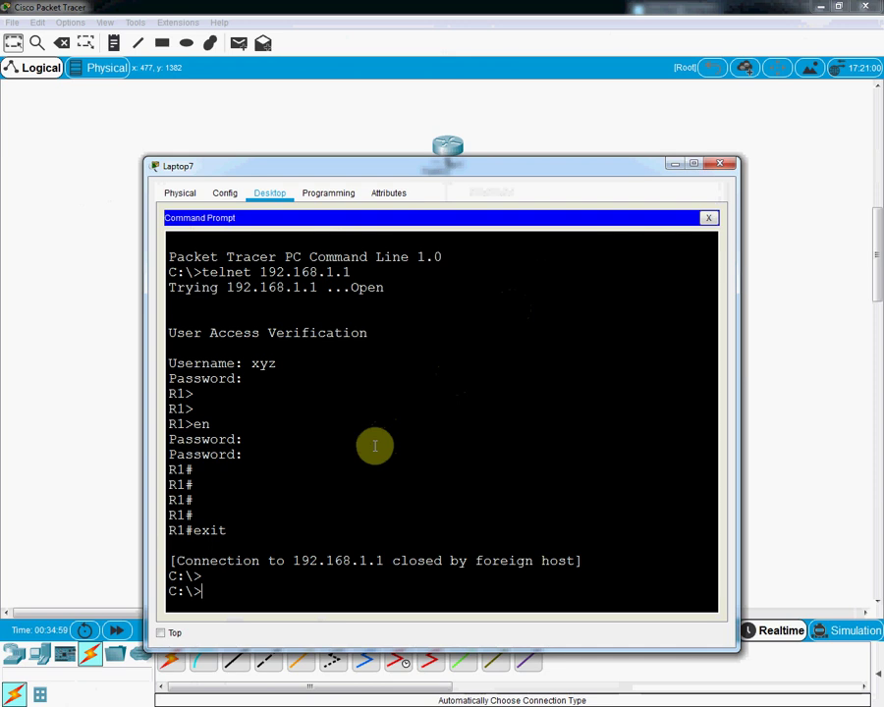
key(Return)
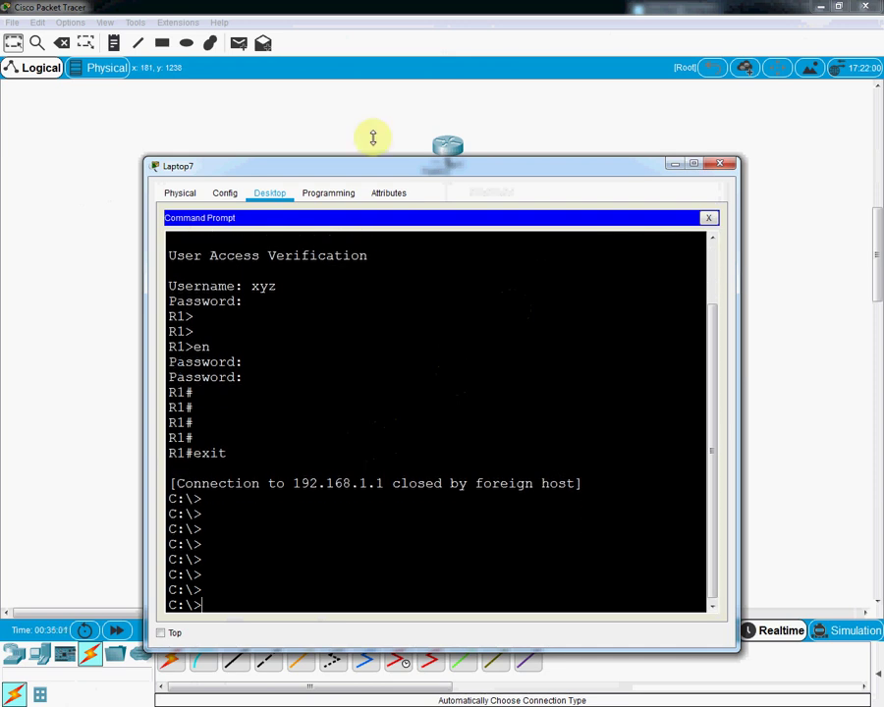
click(723, 166)
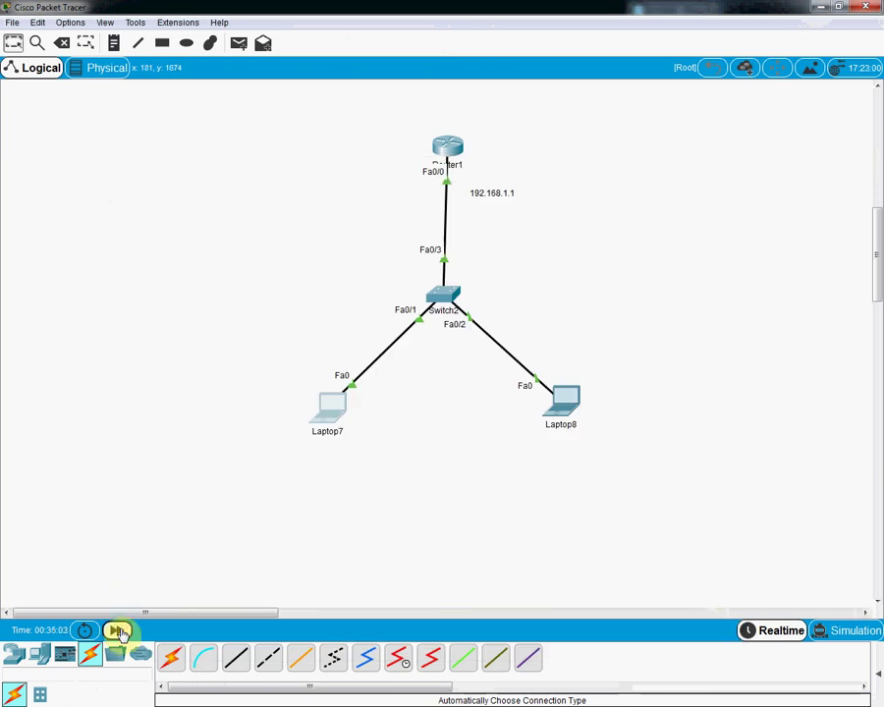
Step: Run sh users on Router1 and highlight the remaining 324 vty 0 row from 192.168.1.3
click(448, 150)
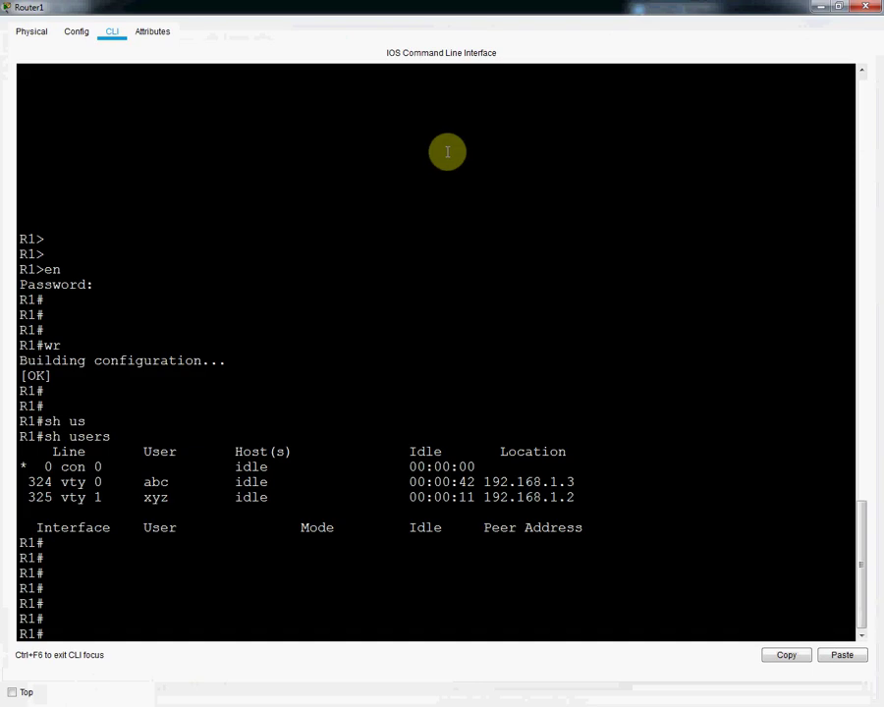
click(445, 151)
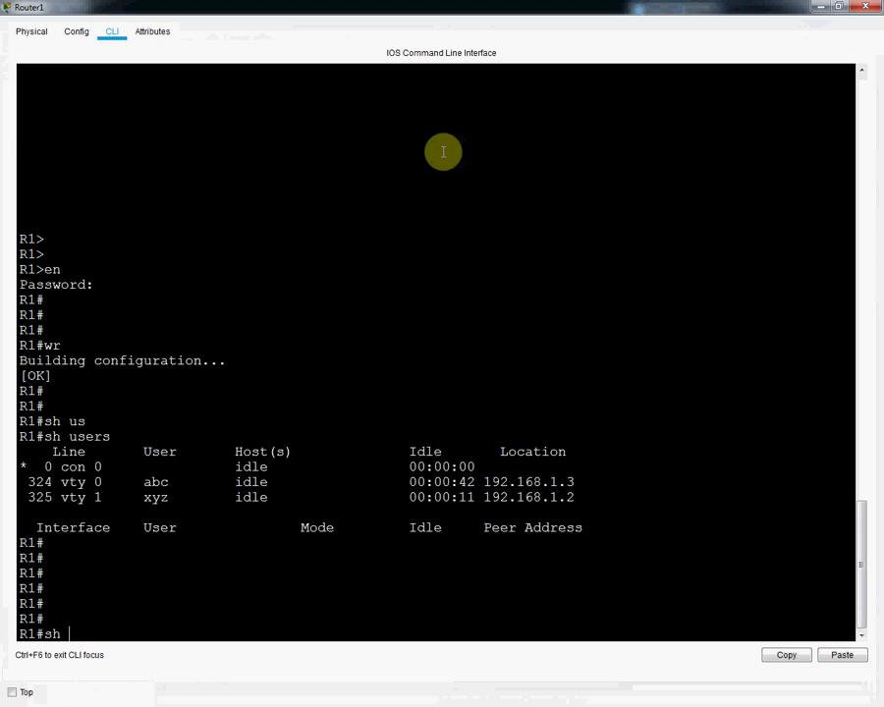
text(sh use)
key(Tab)
key(Return)
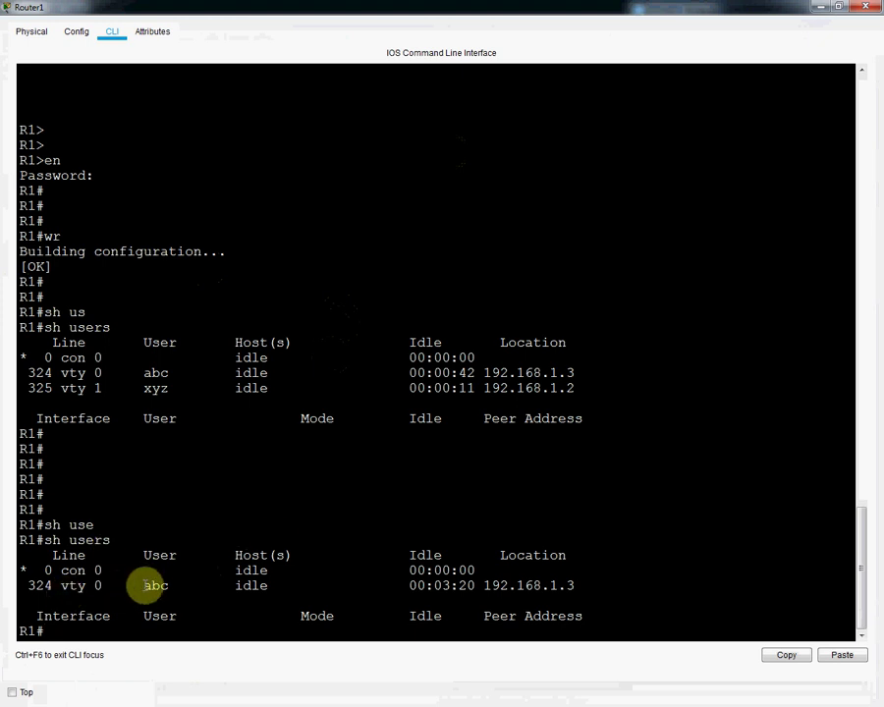
drag(29, 587, 275, 585)
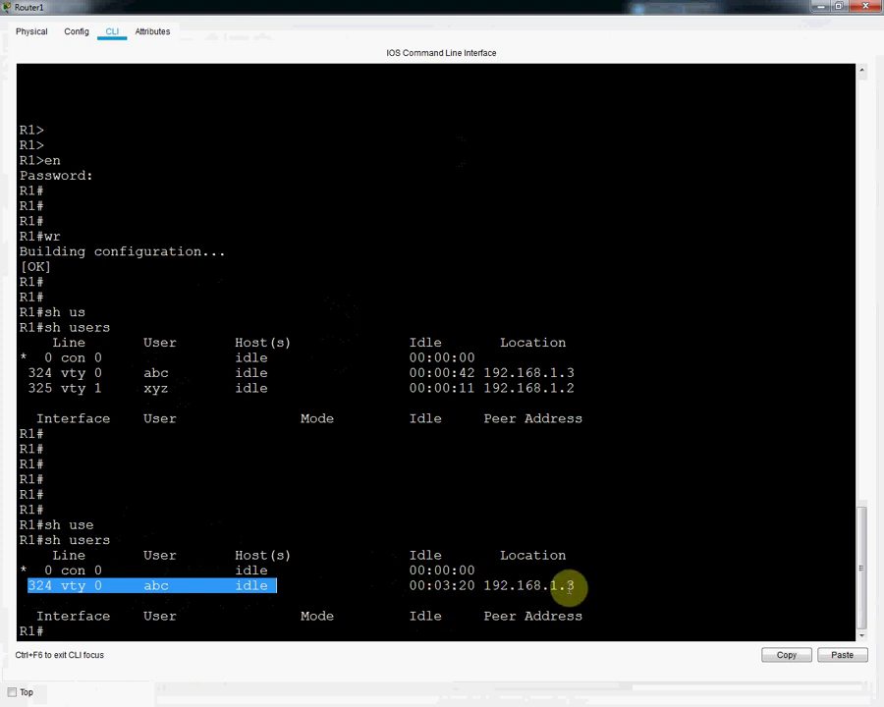
drag(573, 587, 457, 594)
Step: Minimize Router1 and check Laptop8's R1# telnet prompt in its Command Prompt
click(821, 7)
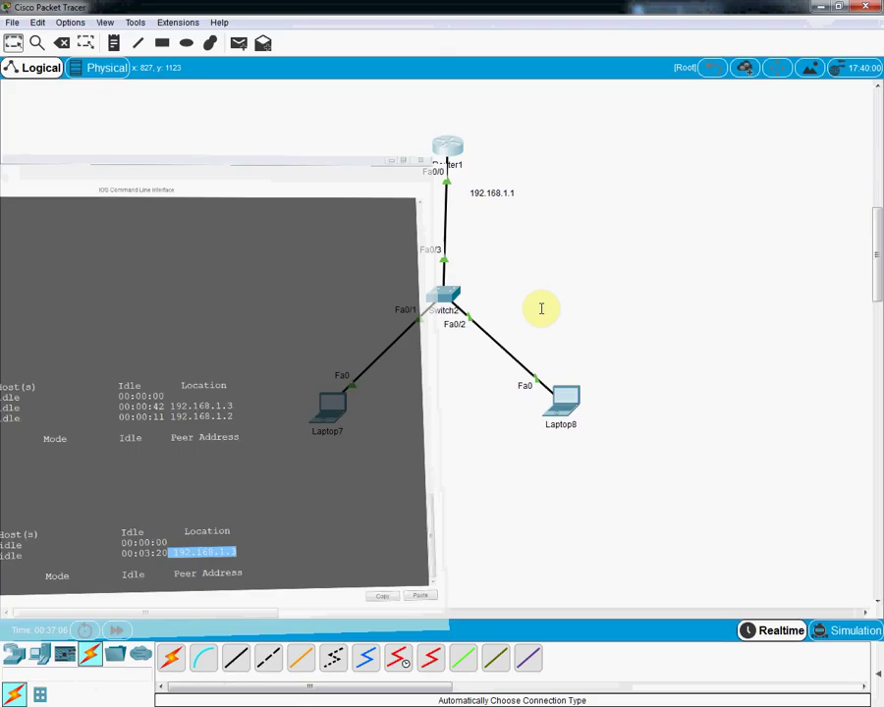
click(562, 395)
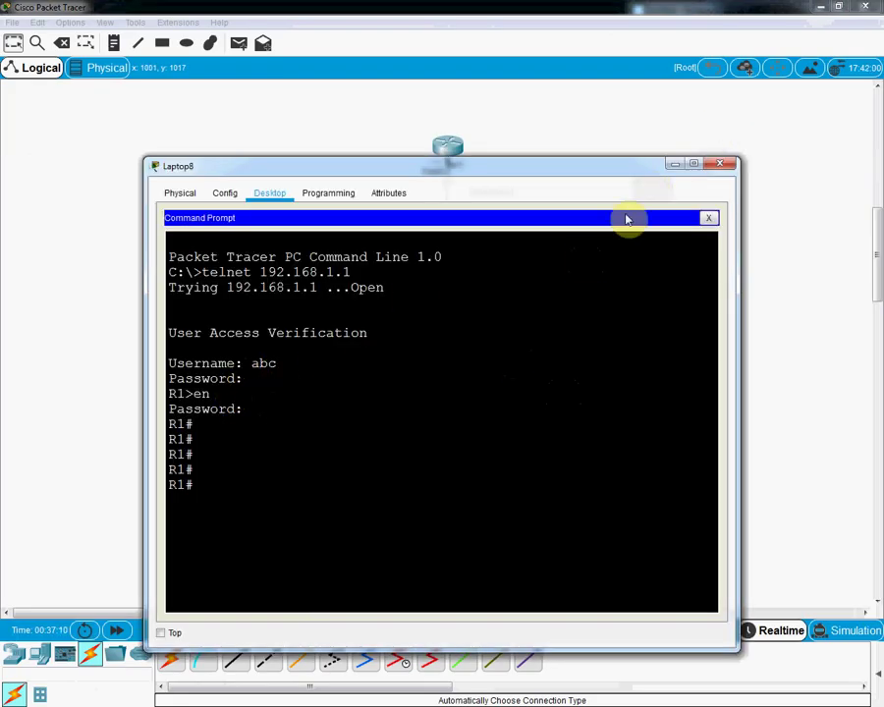
key(Return)
key(Return)
key(Return)
key(Return)
key(Return)
key(Return)
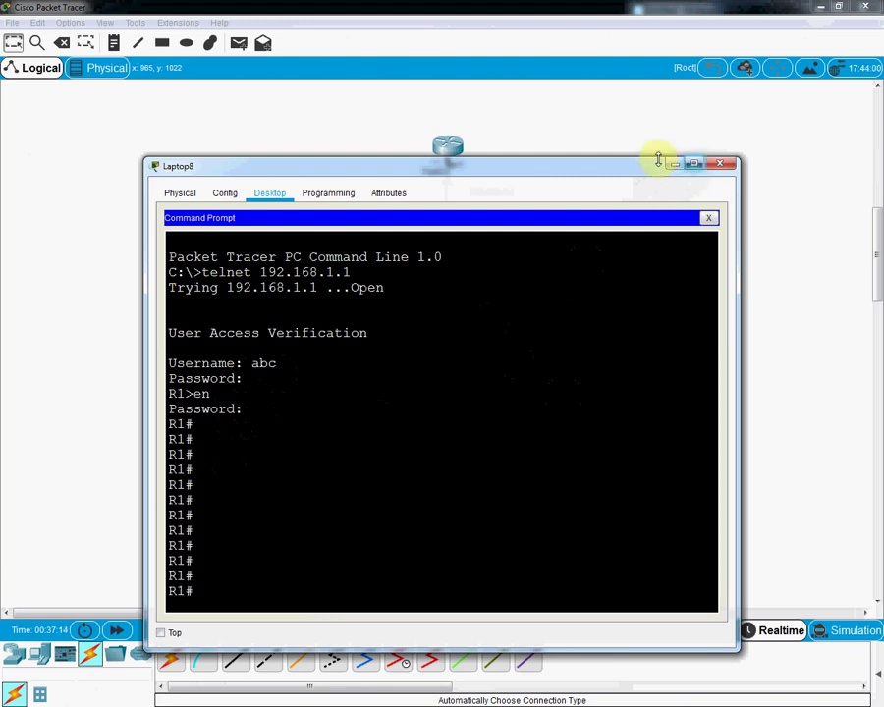
click(673, 164)
Step: Rerun show users on Router1 and highlight the 192.168.1.3 session's new idle time
click(450, 146)
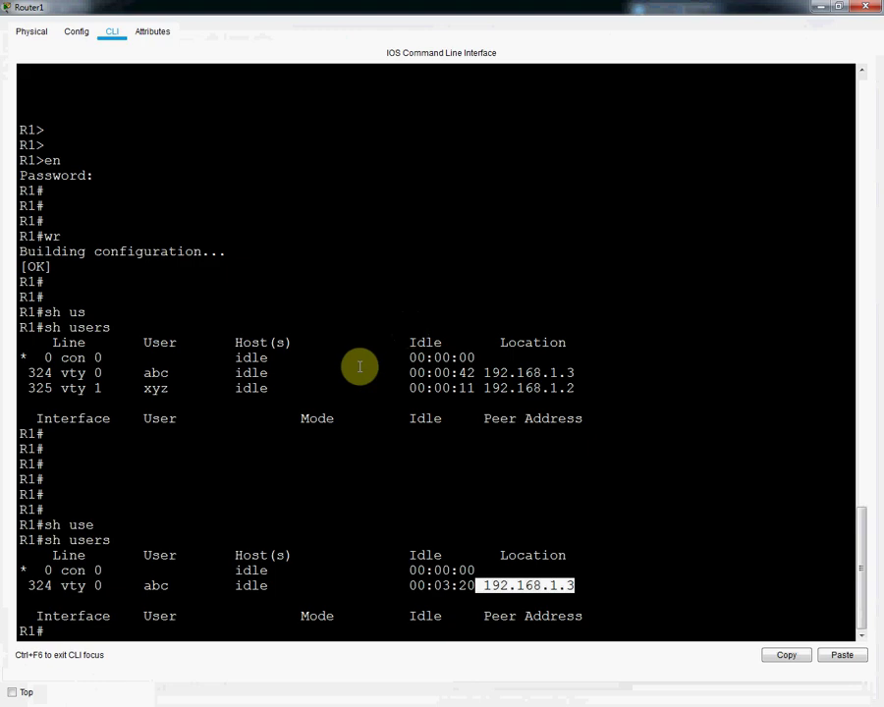
key(Up)
key(Return)
drag(169, 586, 267, 586)
click(476, 585)
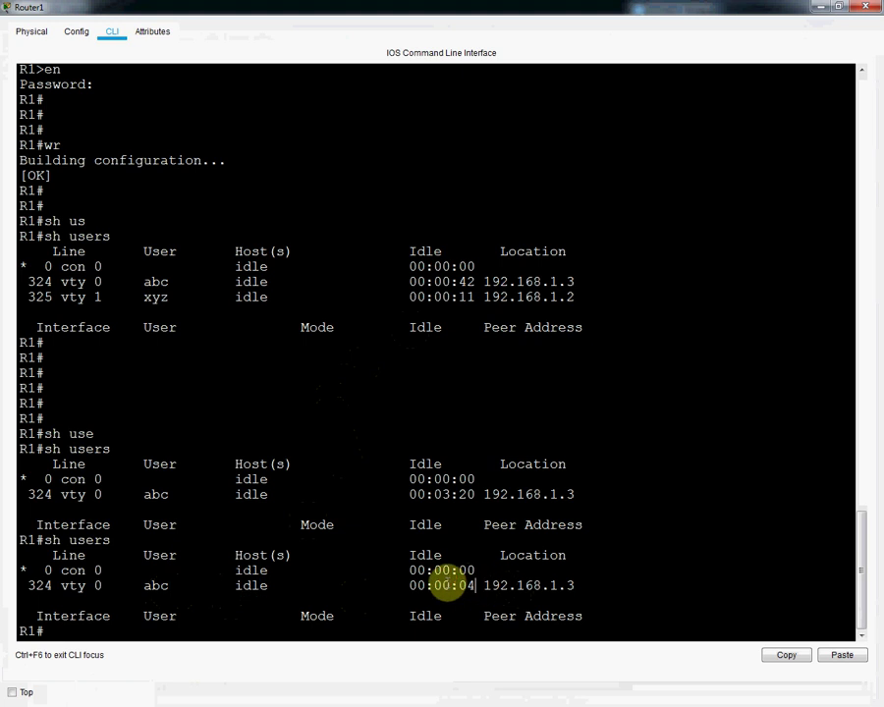
scroll(400, 551, up, 8)
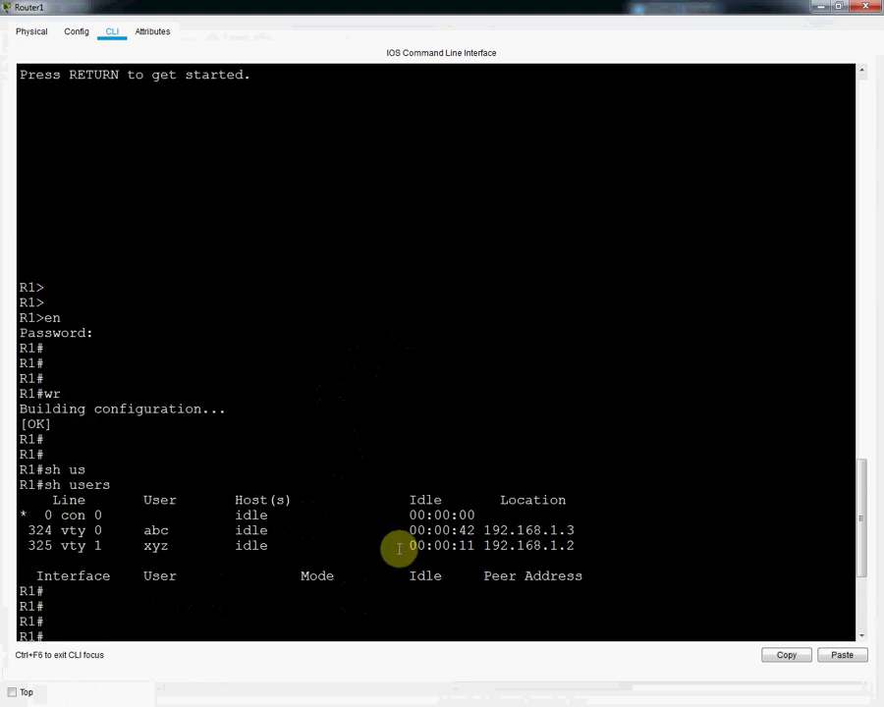
scroll(400, 550, down, 8)
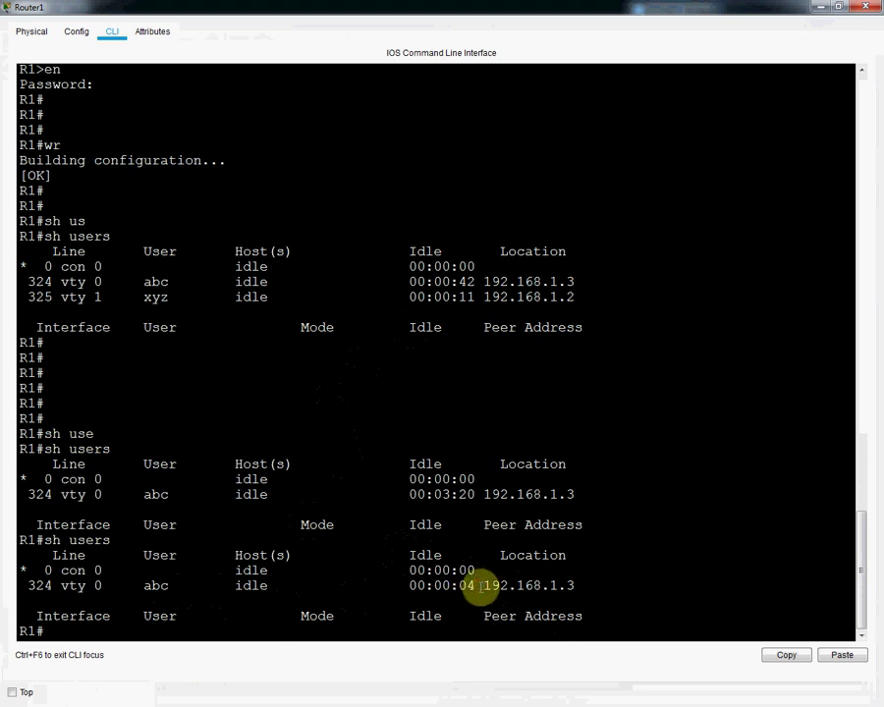
drag(482, 585, 459, 588)
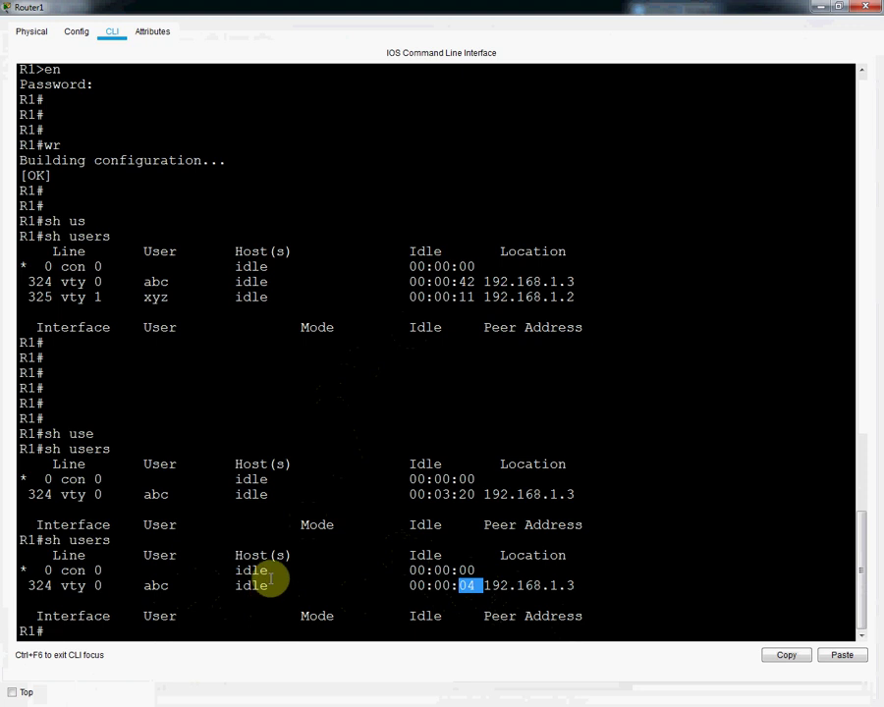
Step: End Laptop8's telnet session to R1 from its Command Prompt, then reopen Router1's CLI
click(819, 7)
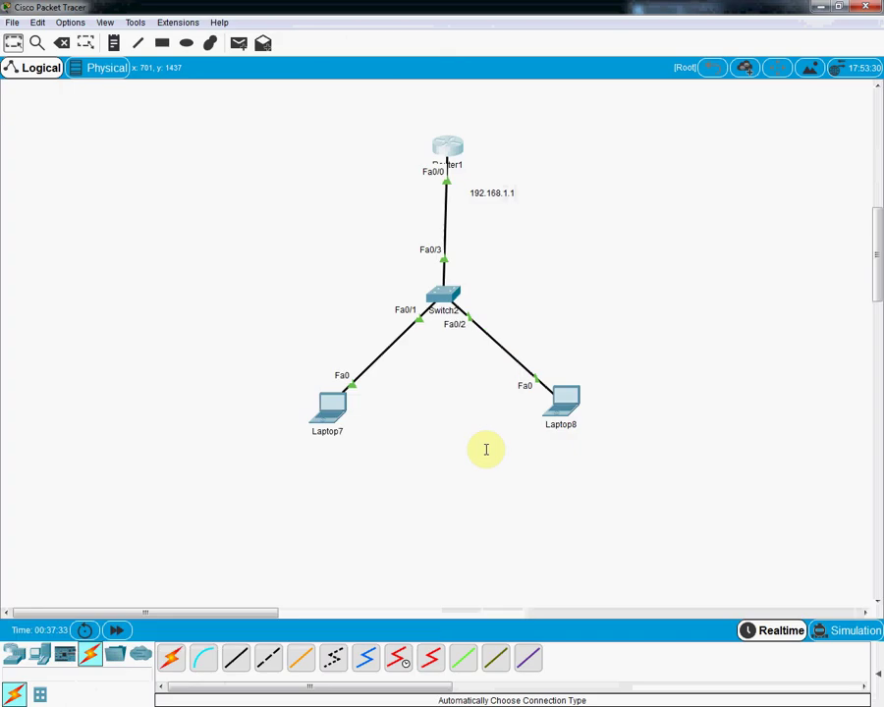
click(566, 406)
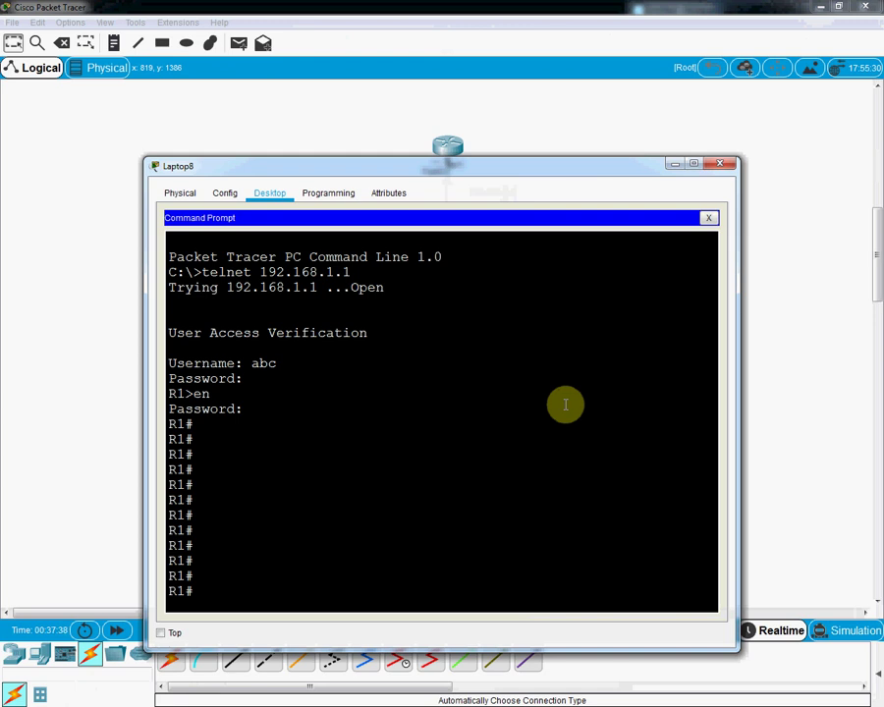
text(t)
key(Return)
key(Return)
key(Return)
key(Return)
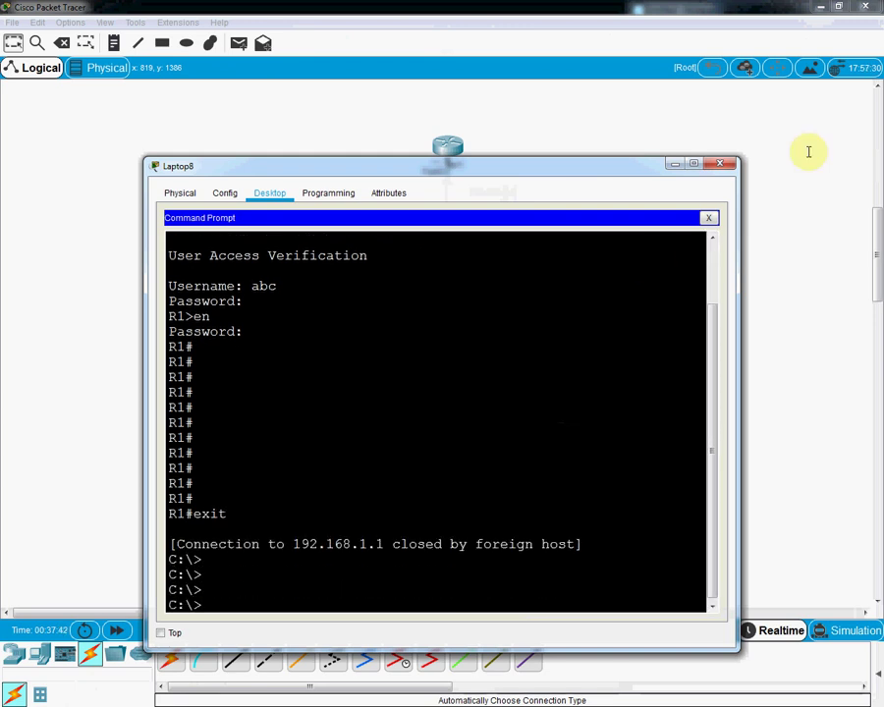
click(720, 163)
click(453, 147)
Step: Rerun show users and compare earlier tables' vty rows with the lone 0 con 0 line
click(430, 254)
key(Return)
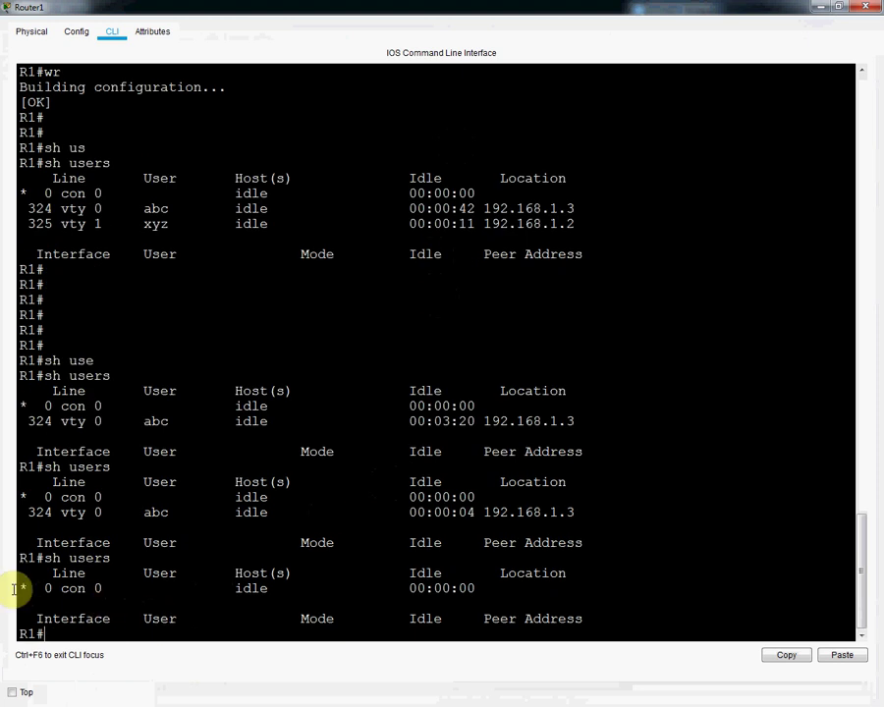
drag(37, 588, 555, 617)
click(535, 606)
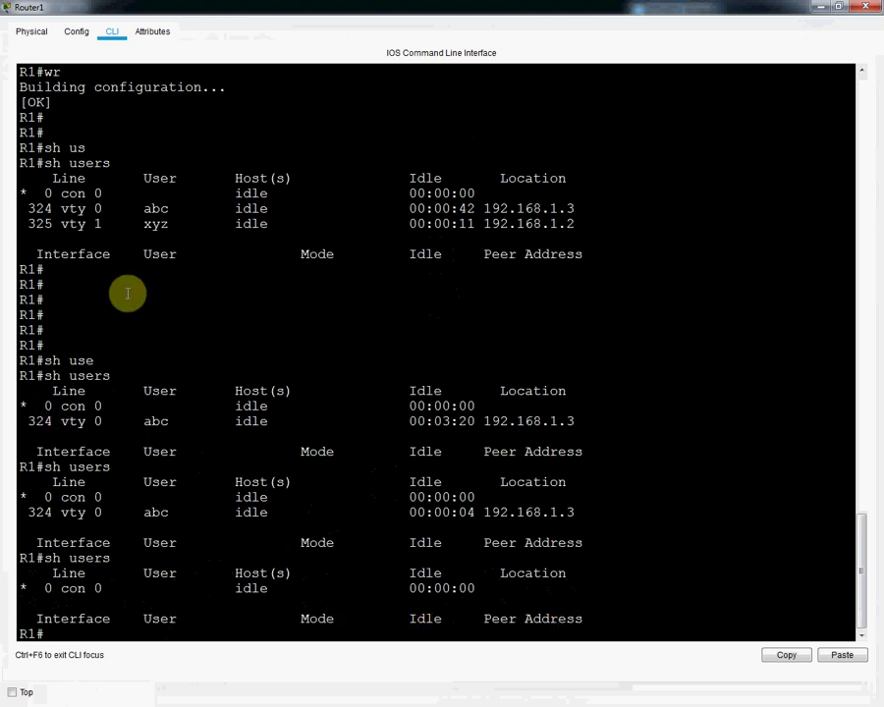
drag(127, 204, 320, 233)
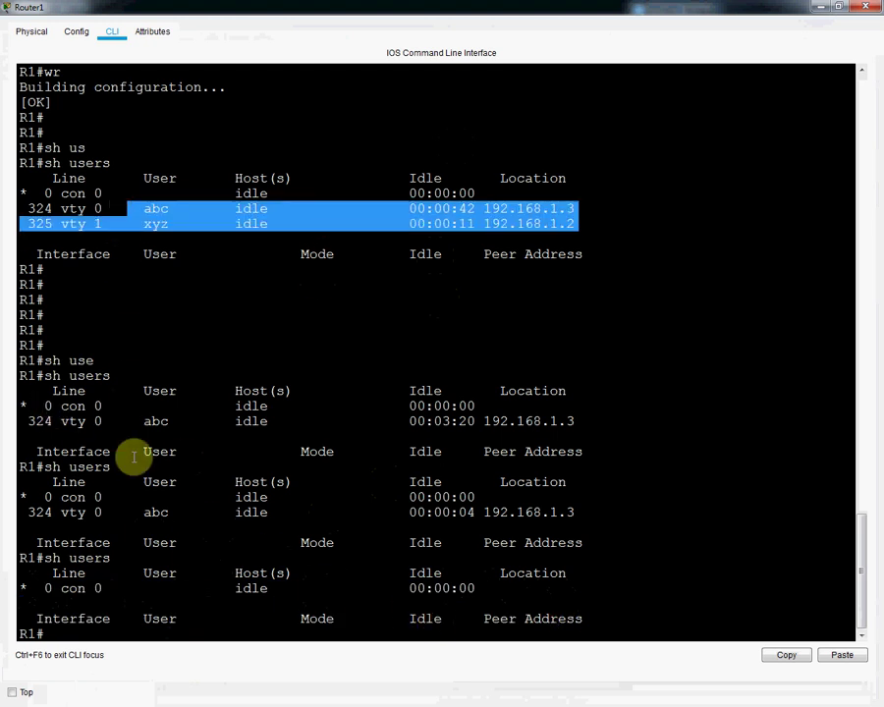
drag(28, 420, 268, 421)
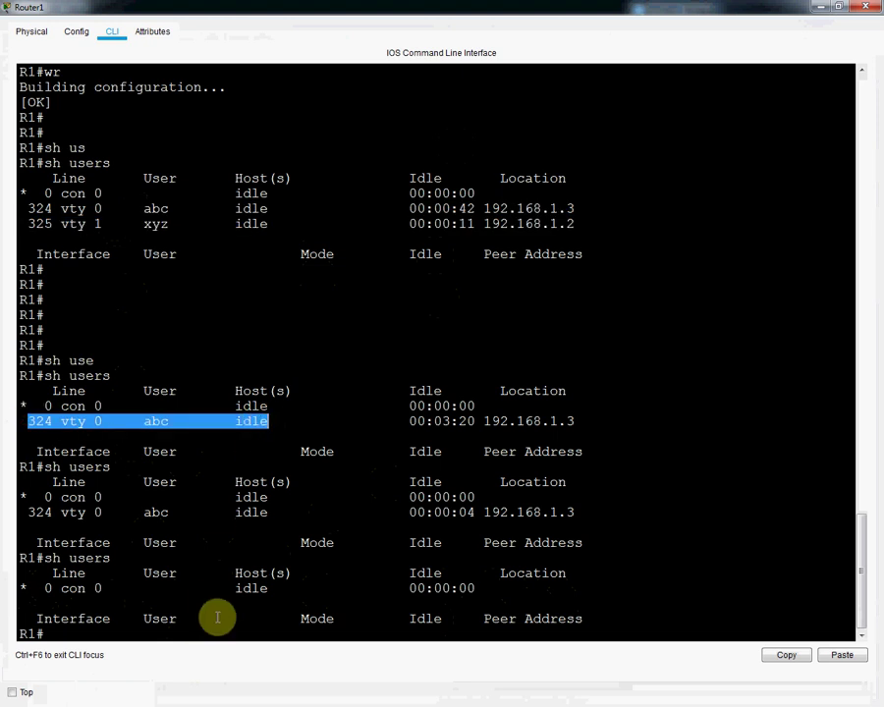
drag(39, 587, 523, 583)
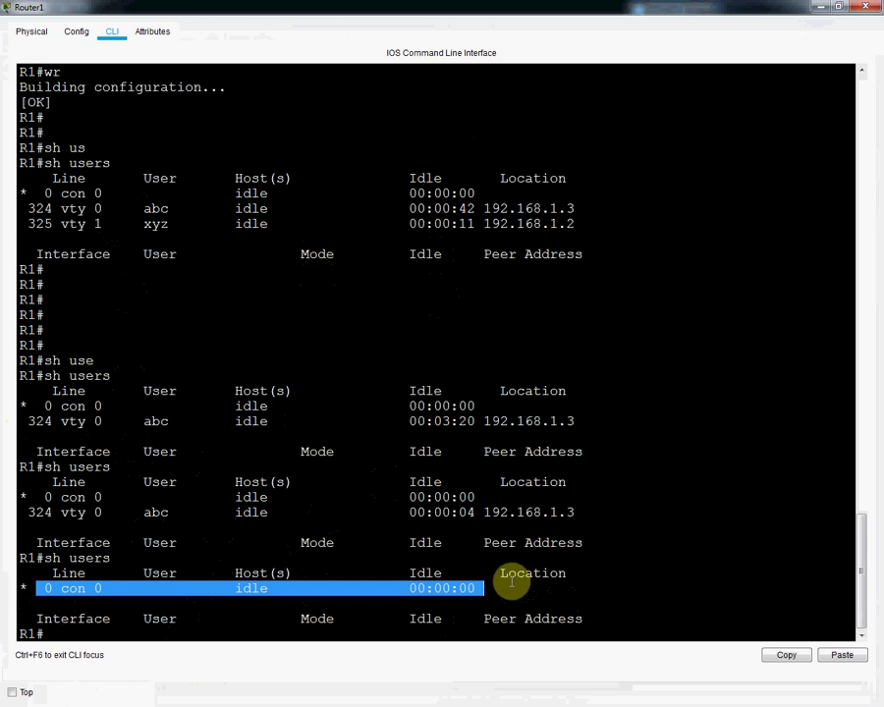
Step: Close Router1 and bring Notepad's R1 command notes forward, widened across the workspace
click(869, 7)
key(alt+Tab)
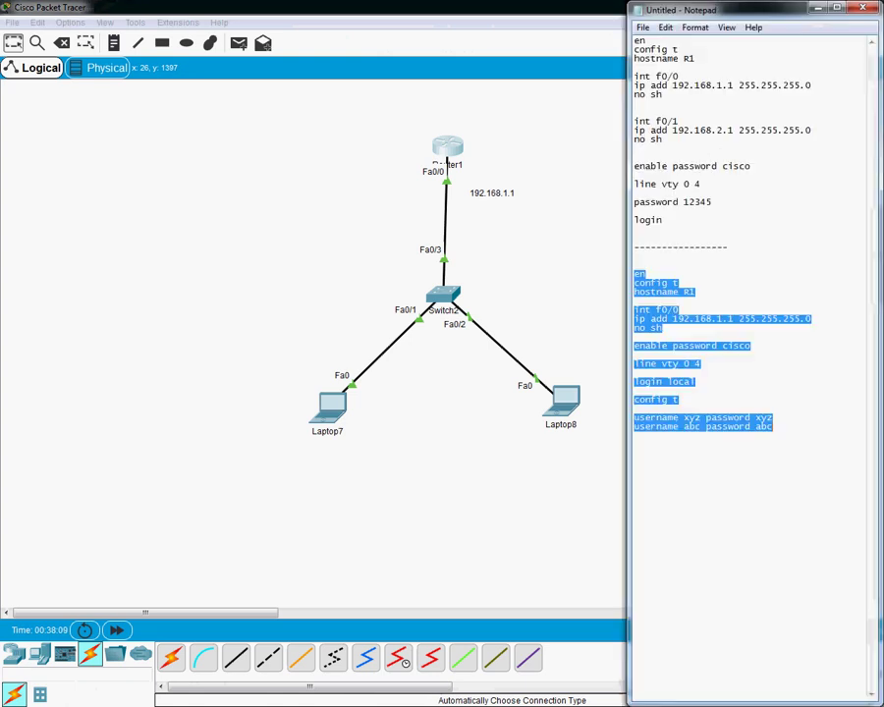
drag(626, 166, 294, 140)
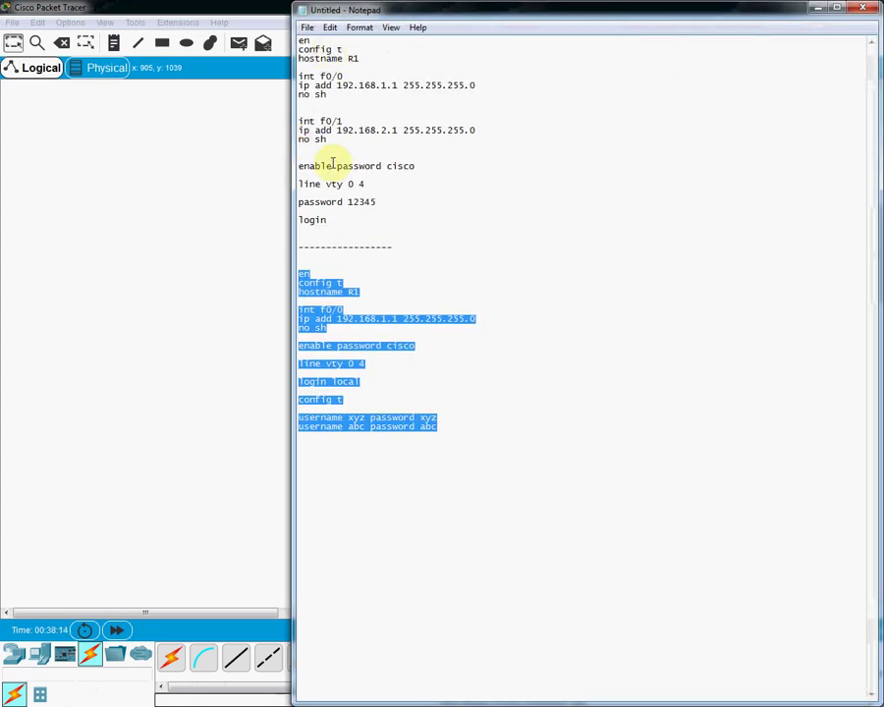
Step: Highlight and compare the two router configuration blocks, then minimize Notepad
drag(335, 219, 280, 32)
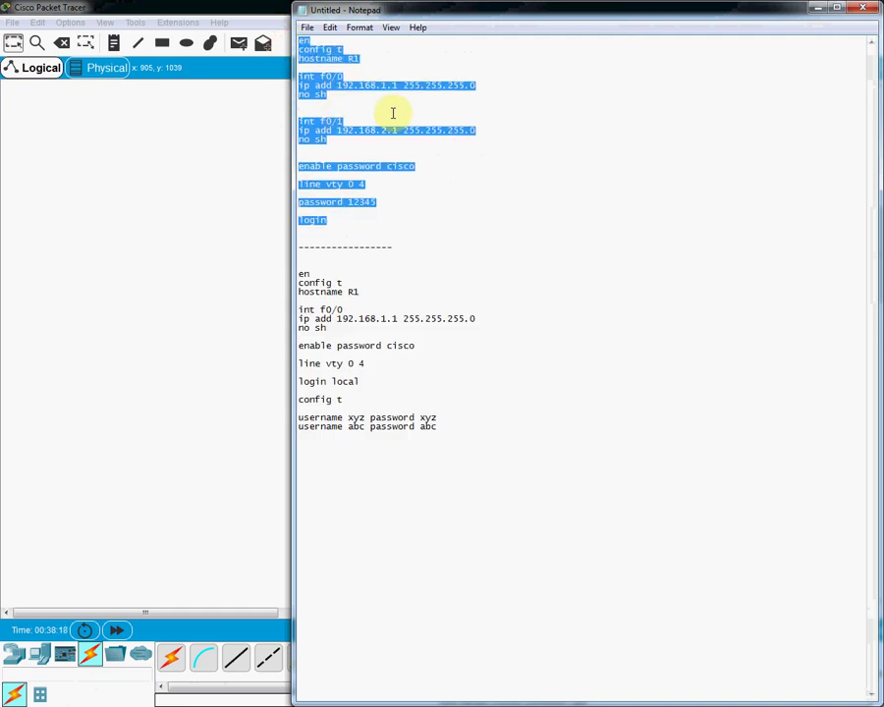
drag(454, 424, 302, 280)
drag(337, 222, 294, 40)
click(339, 182)
drag(449, 429, 300, 256)
click(299, 256)
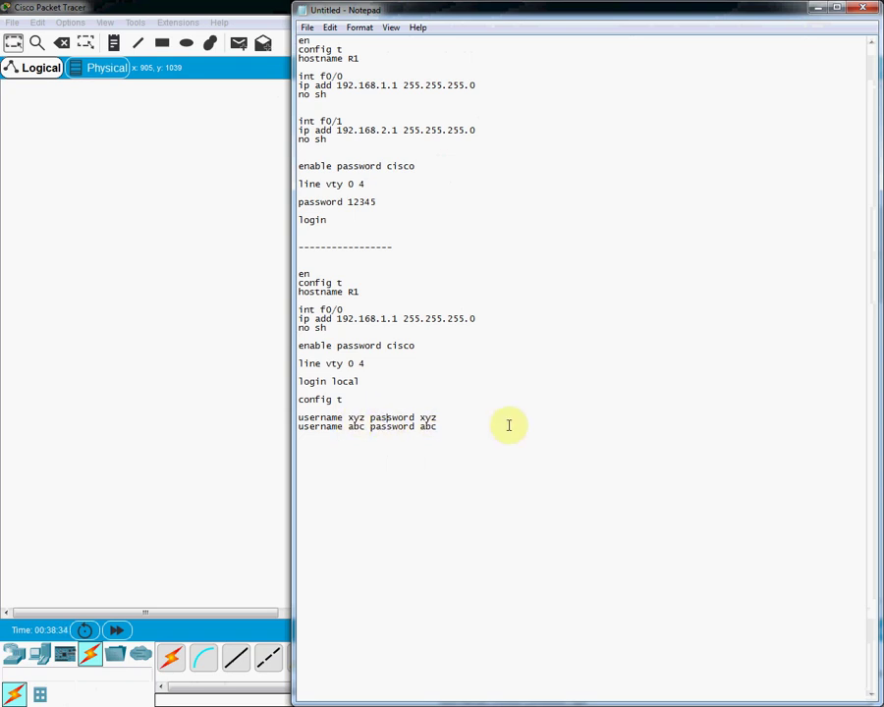
click(817, 8)
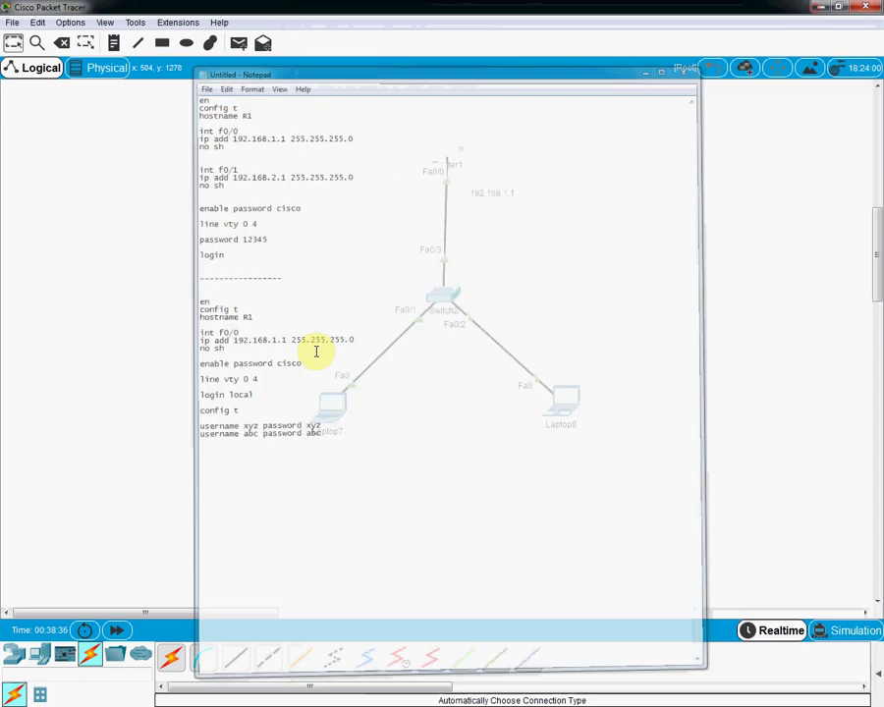
Step: Switch to OneNote's Telnet notes page and maximize the window
scroll(732, 334, up, 10)
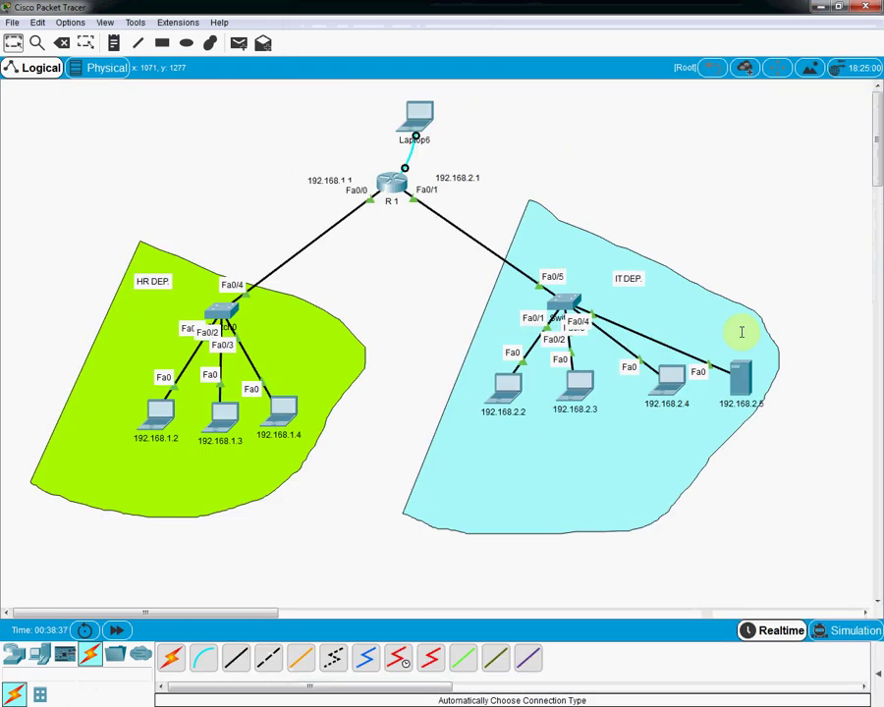
scroll(741, 332, down, 10)
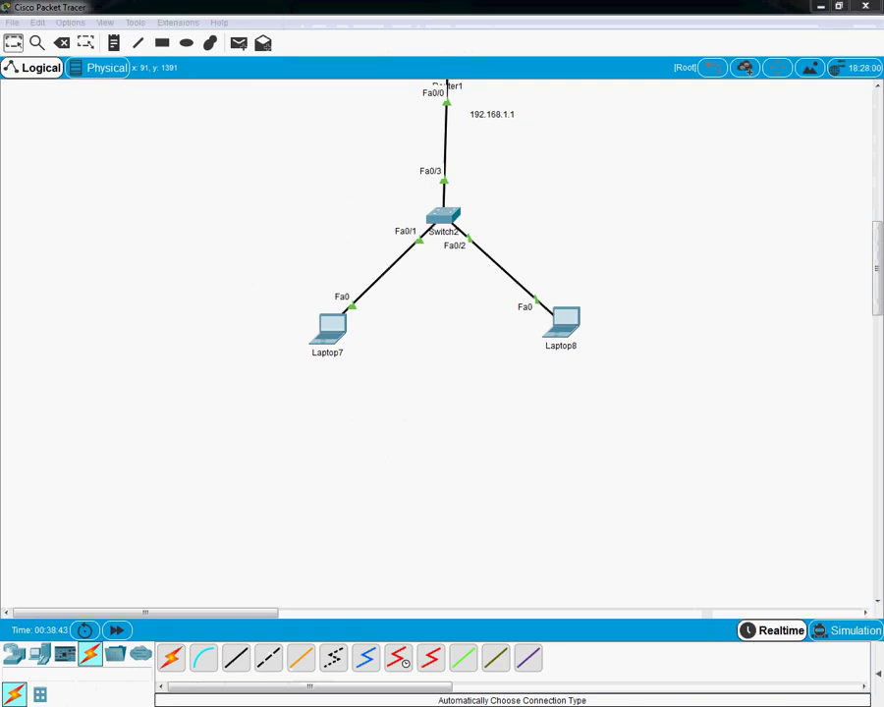
key(alt+Tab)
double_click(685, 30)
scroll(637, 302, up, 5)
Step: Underline Port # 23 with a blue ink tick in OneNote, then minimize OneNote
scroll(640, 306, down, 3)
scroll(639, 309, up, 3)
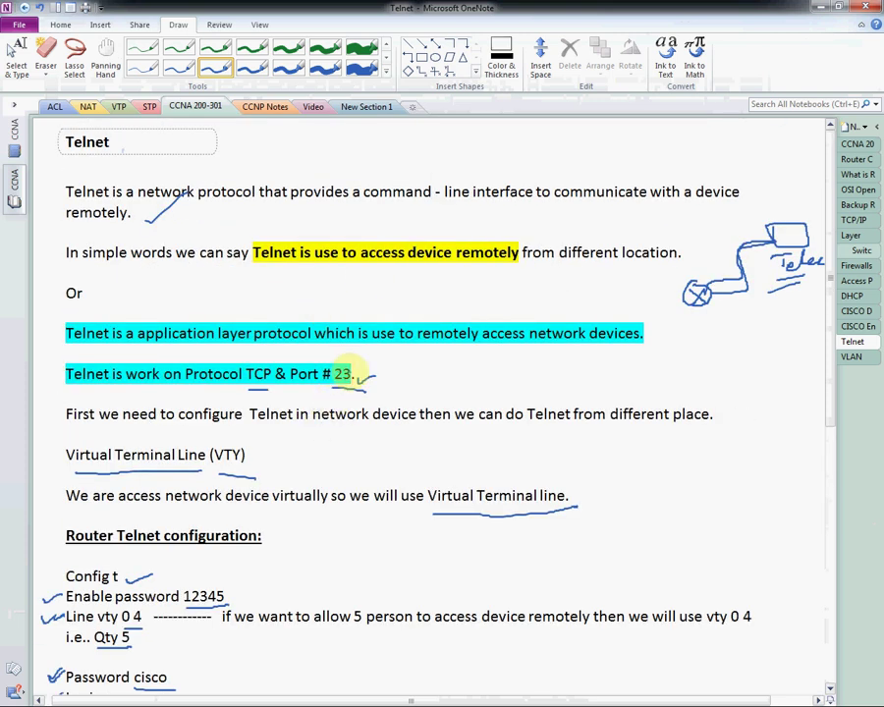
drag(333, 390, 375, 389)
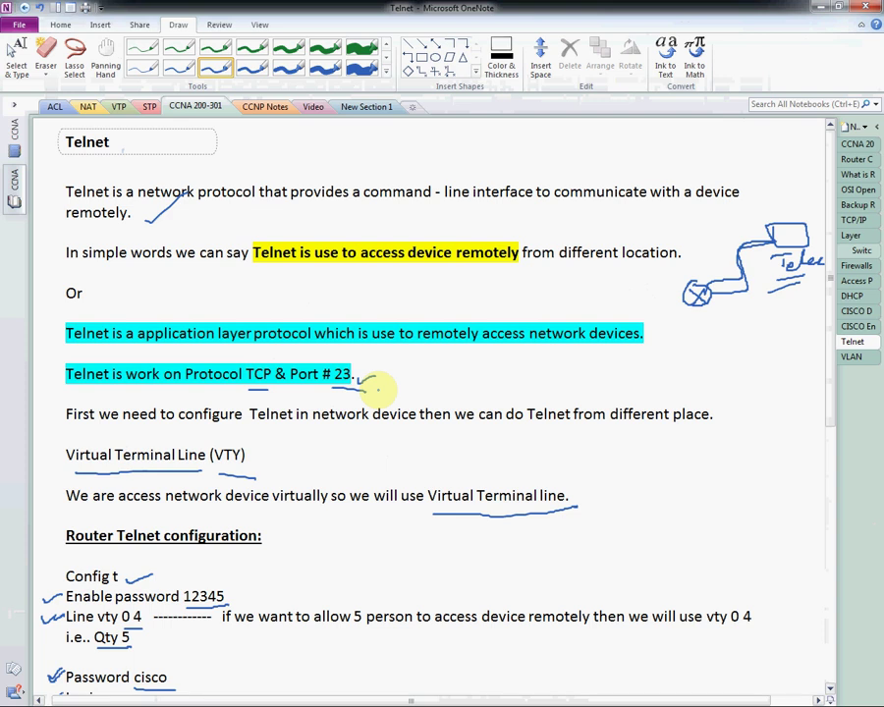
drag(378, 389, 376, 374)
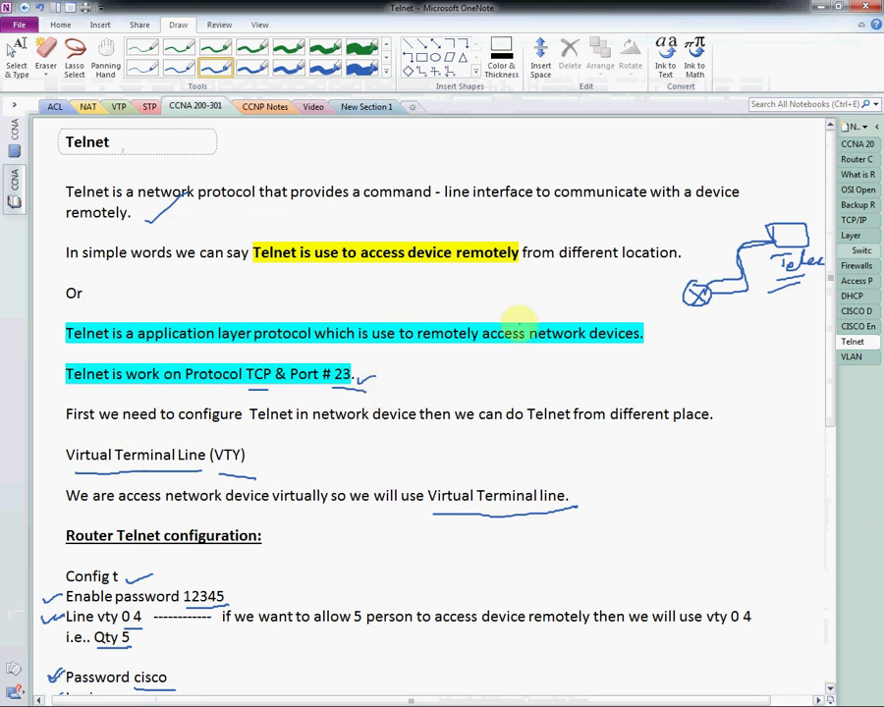
click(823, 7)
scroll(479, 244, up, 3)
scroll(484, 251, down, 2)
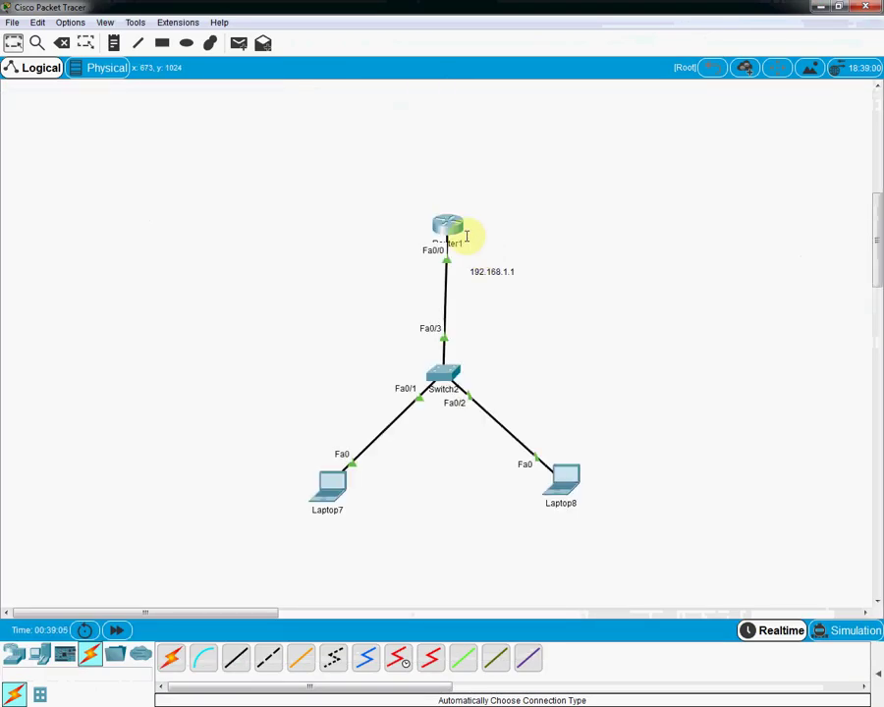